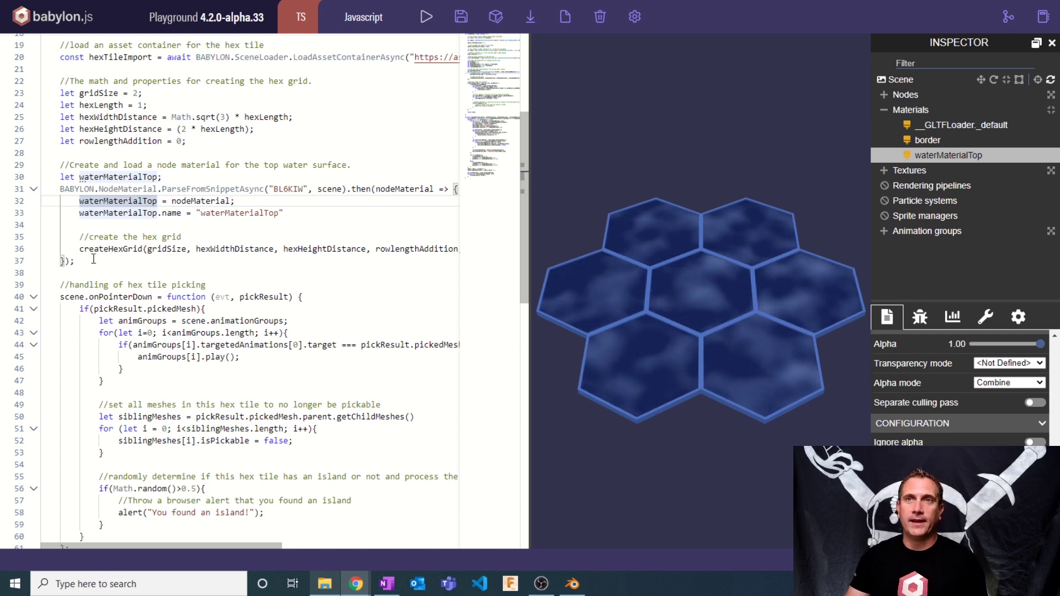
Step: Examine the code that loads the waterMaterialTop node material from a snippet and passes it to the createHexGrid call
left_click(61, 177)
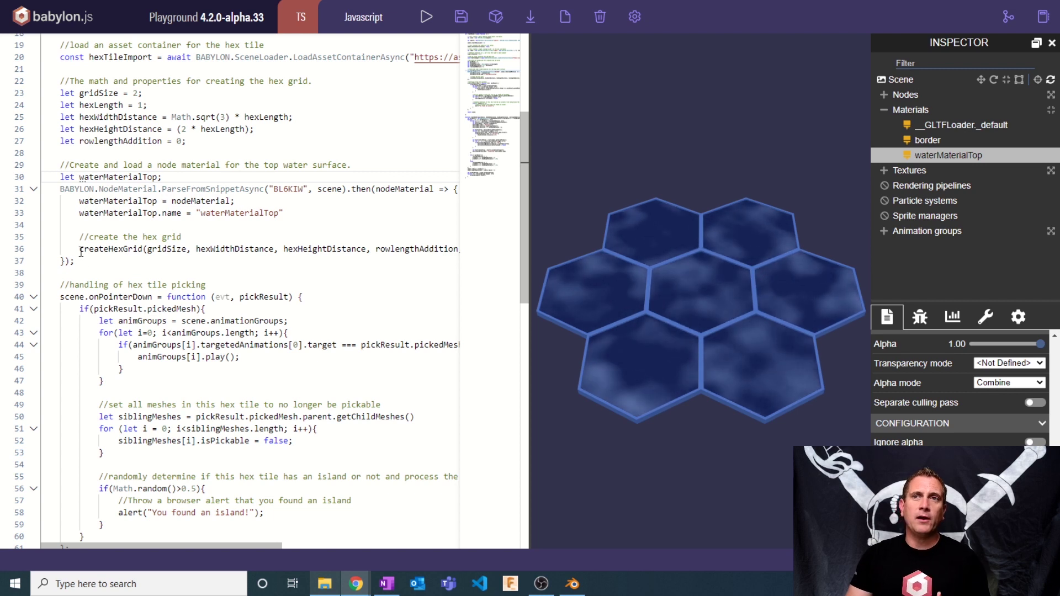
left_click_drag(80, 250, 145, 251)
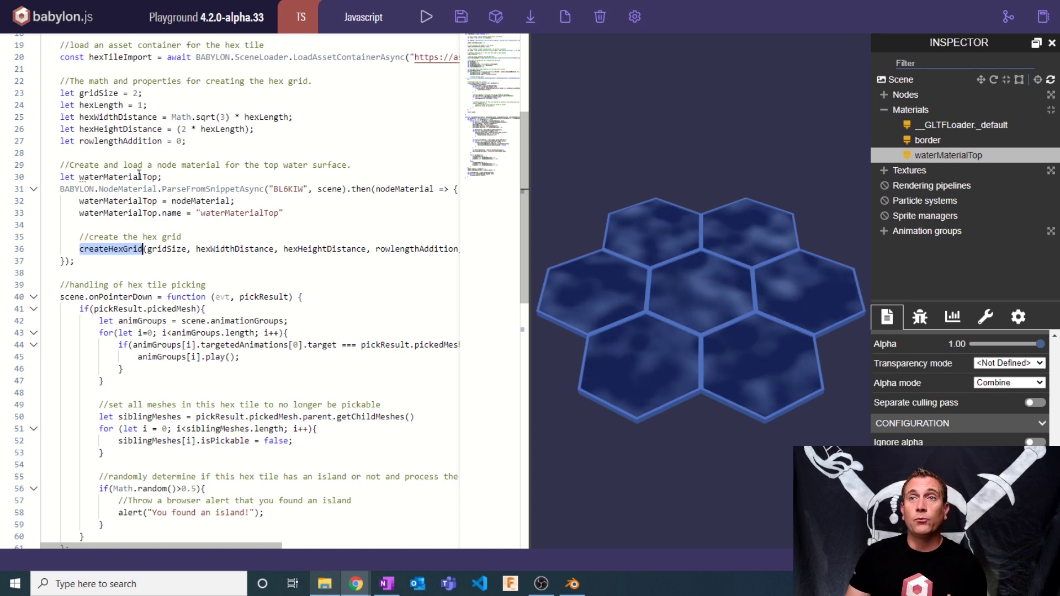
left_click_drag(56, 191, 266, 190)
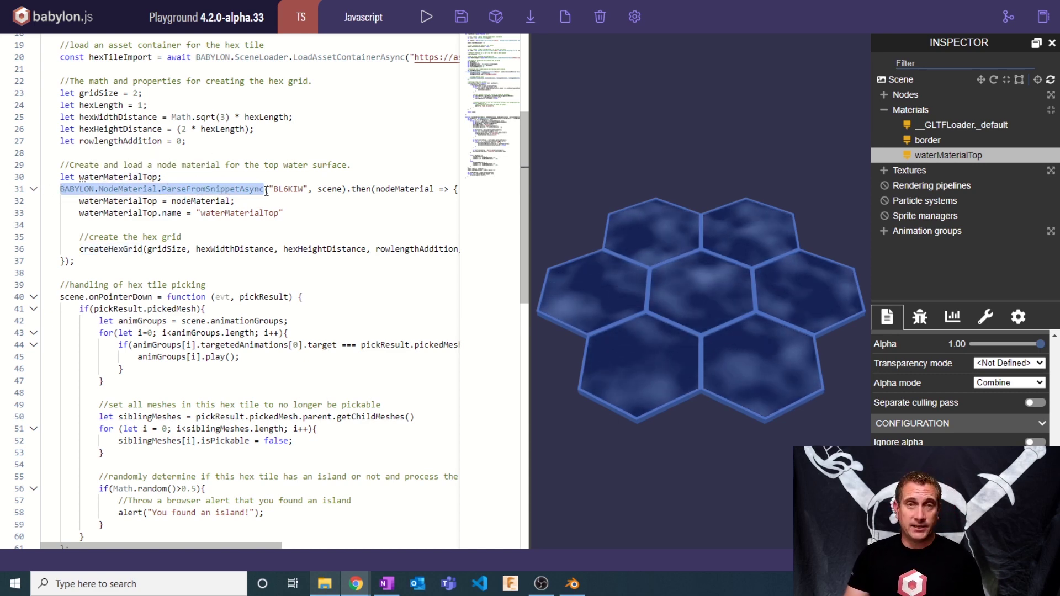
double_click(297, 189)
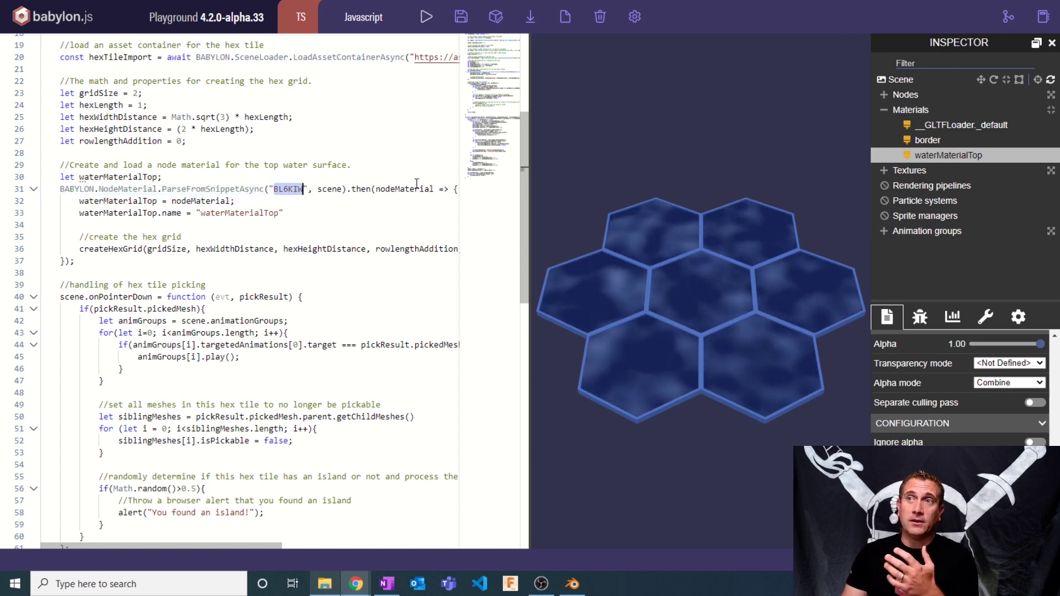
double_click(80, 200)
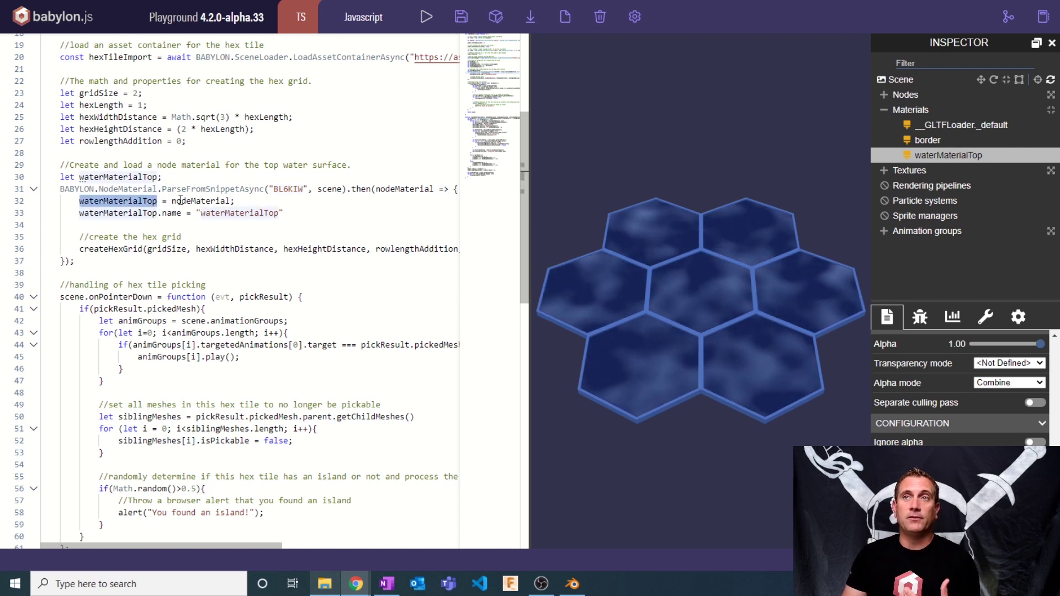
left_click_drag(79, 213, 192, 214)
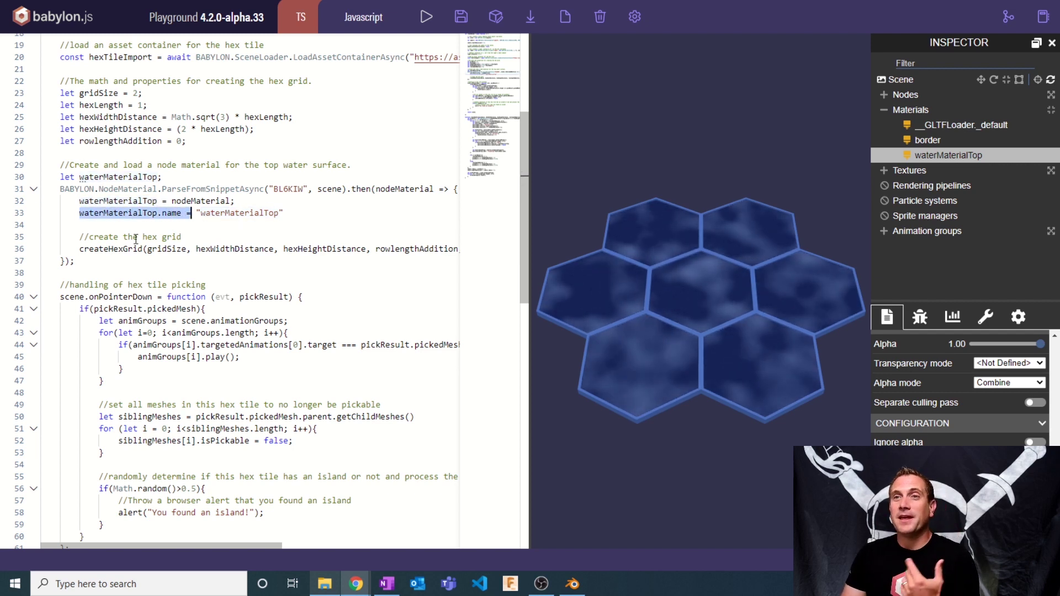
mouse_move(100, 248)
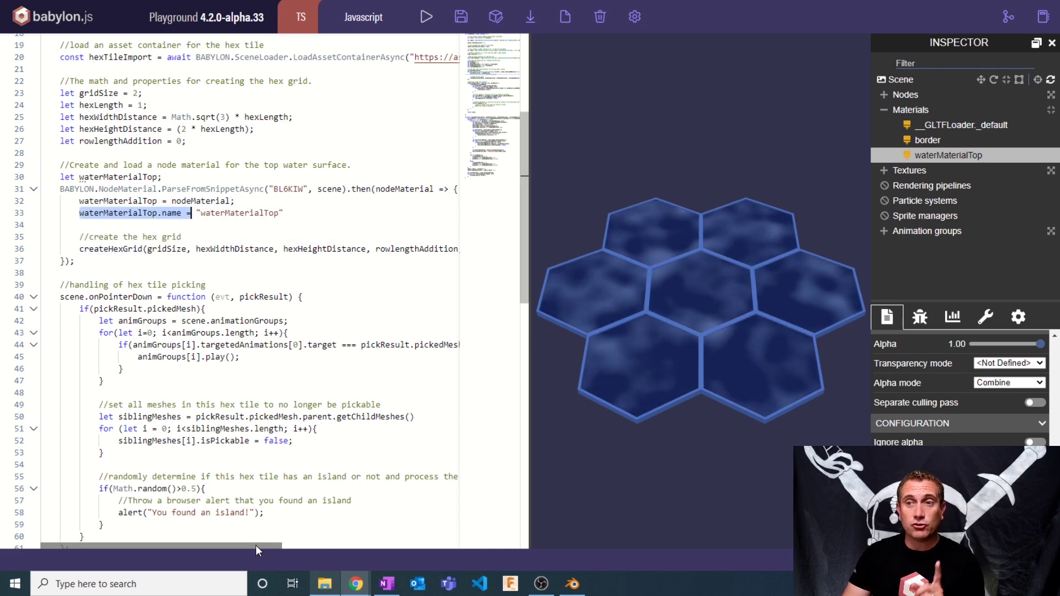
left_click_drag(275, 546, 435, 548)
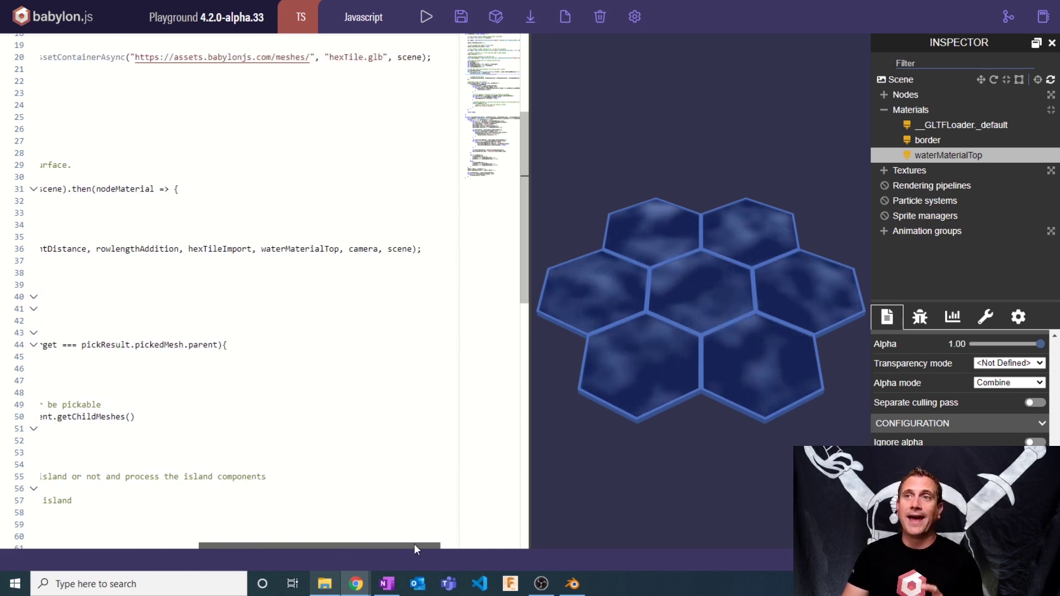
double_click(301, 249)
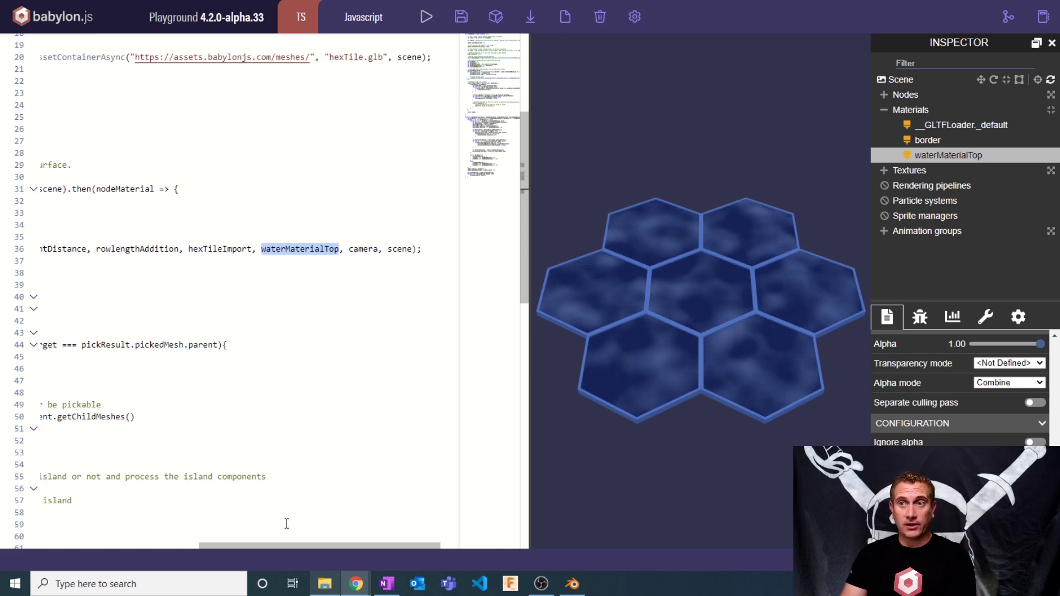
left_click_drag(279, 549, 121, 541)
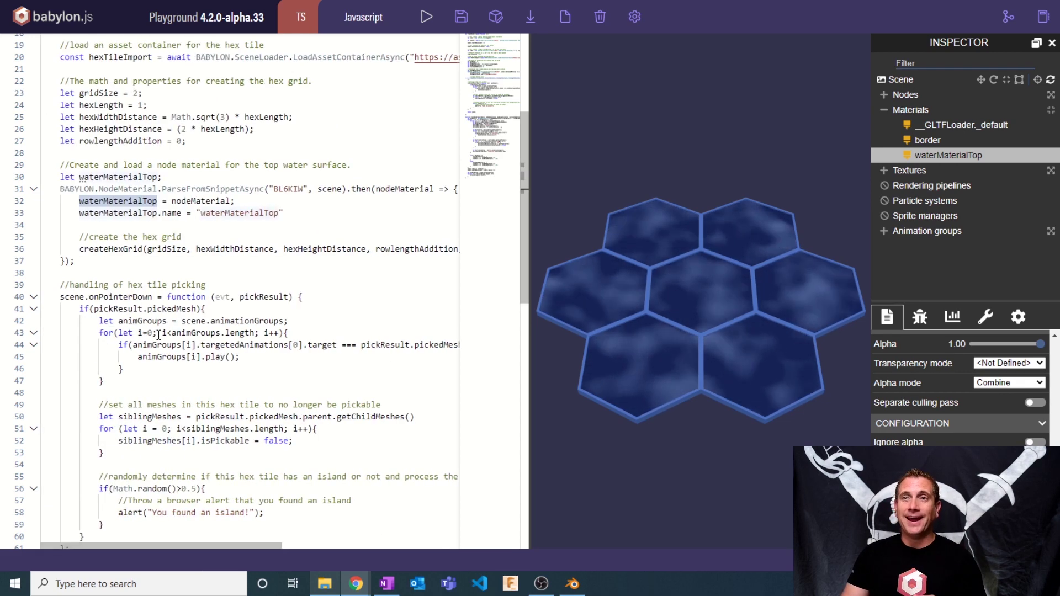
Step: Examine how the createHexGrid function assigns waterMaterialTop to the child meshes named "top"
scroll(166, 337, "down", 4)
scroll(177, 337, "down", 5)
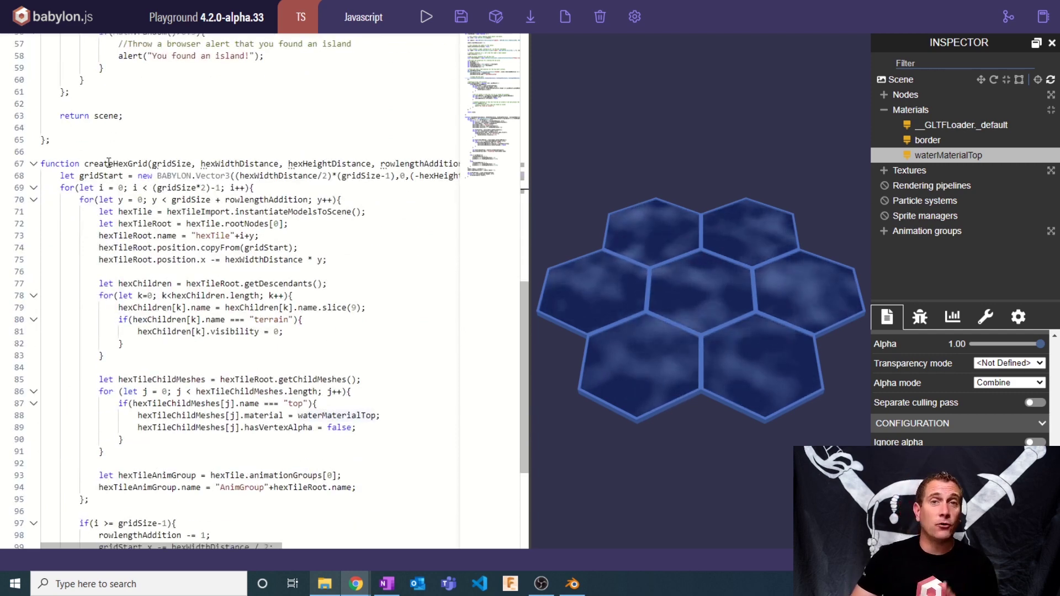
scroll(165, 331, "down", 2)
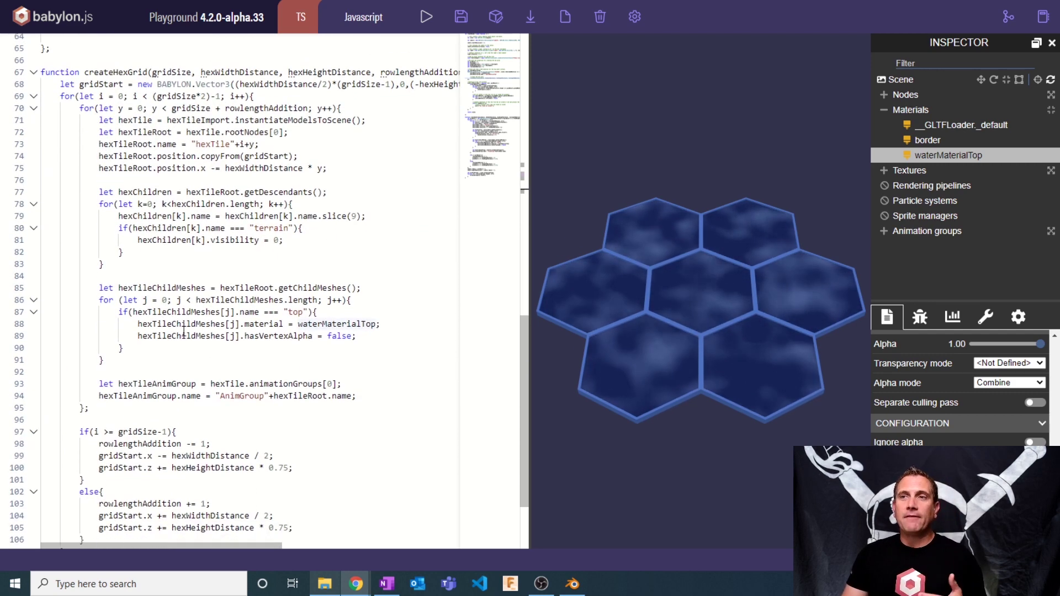
double_click(303, 289)
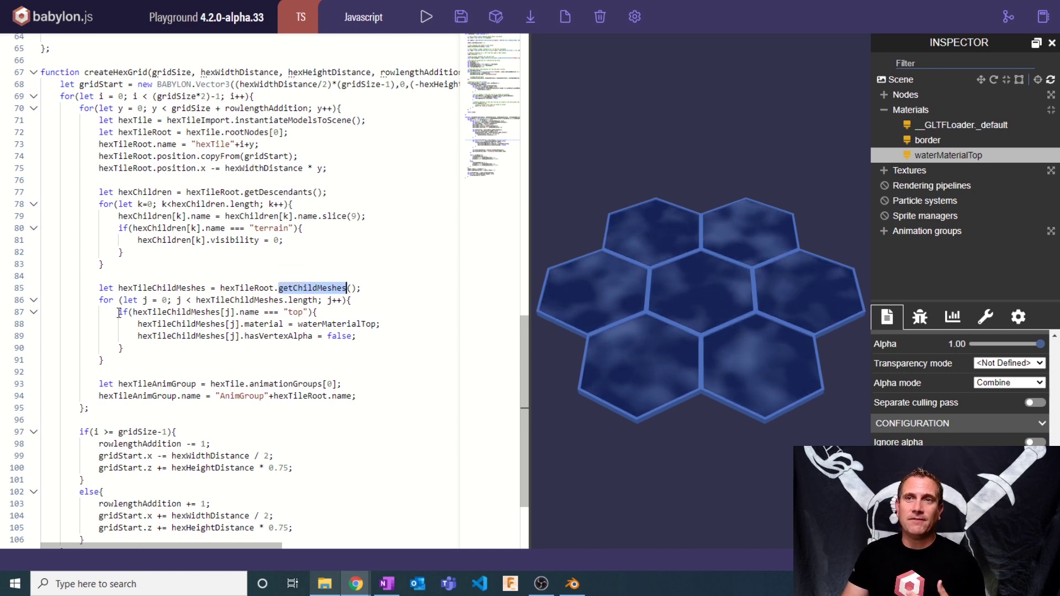
left_click_drag(119, 313, 320, 313)
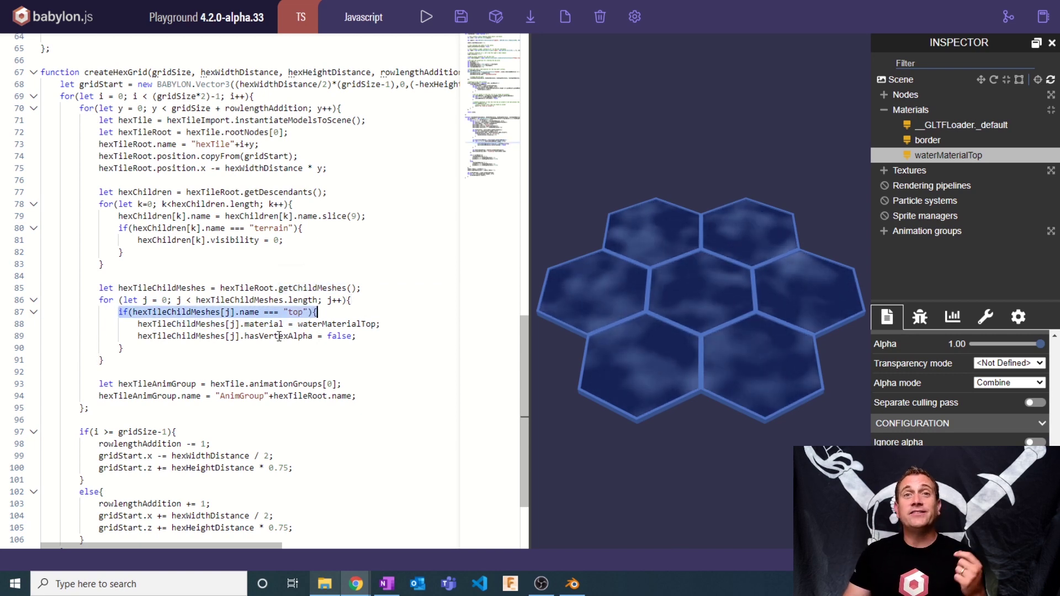
double_click(338, 324)
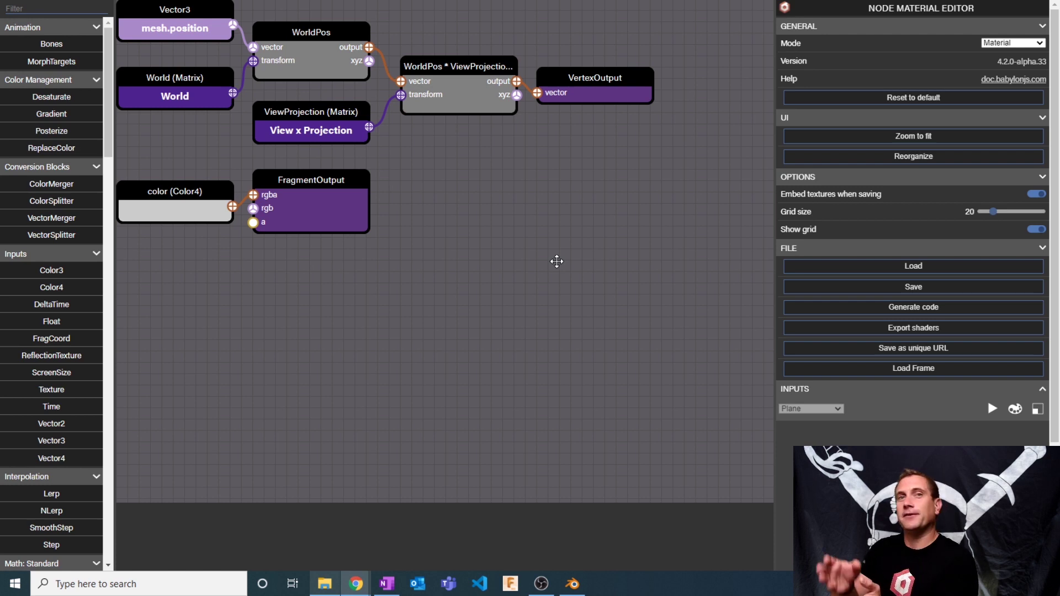
Step: In the Node Material Editor, move the mesh.position, World and WorldPos blocks together well away from the remaining blocks to make room
left_click_drag(557, 261, 586, 324)
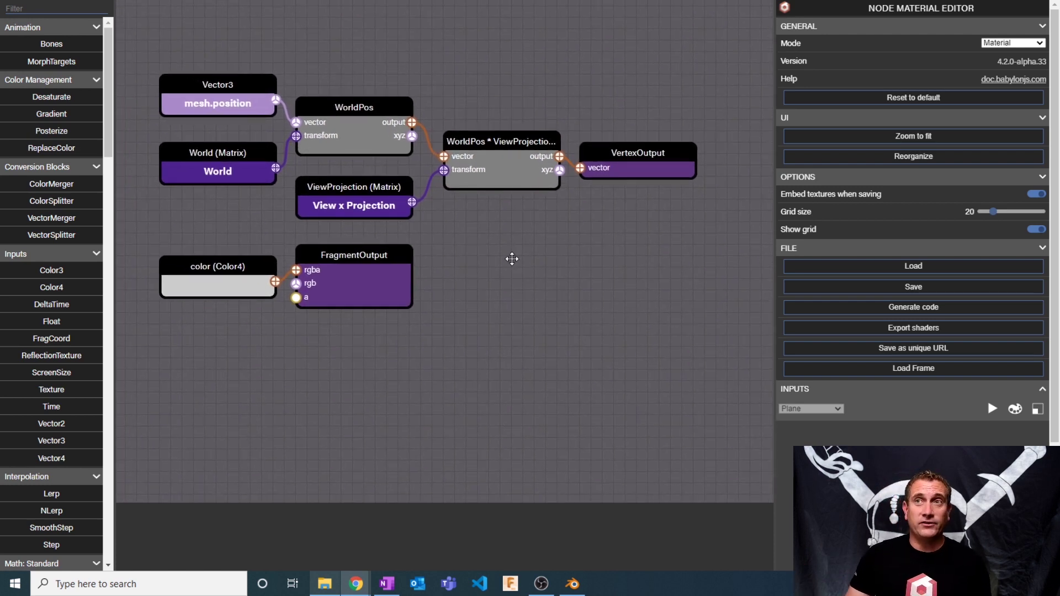
left_click_drag(511, 259, 529, 282)
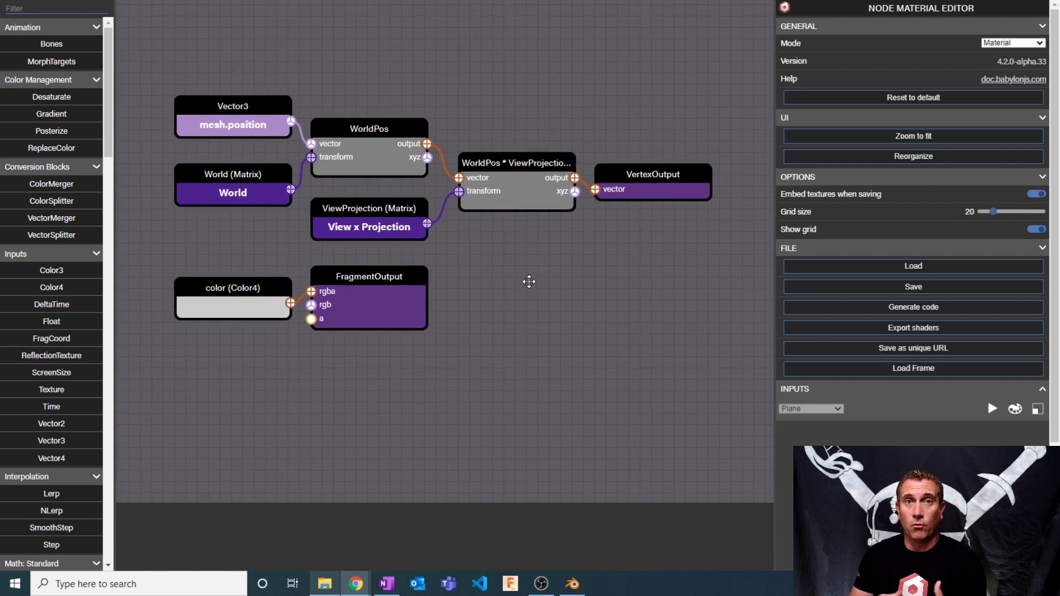
scroll(529, 281, "down", 1)
scroll(529, 281, "down", 10)
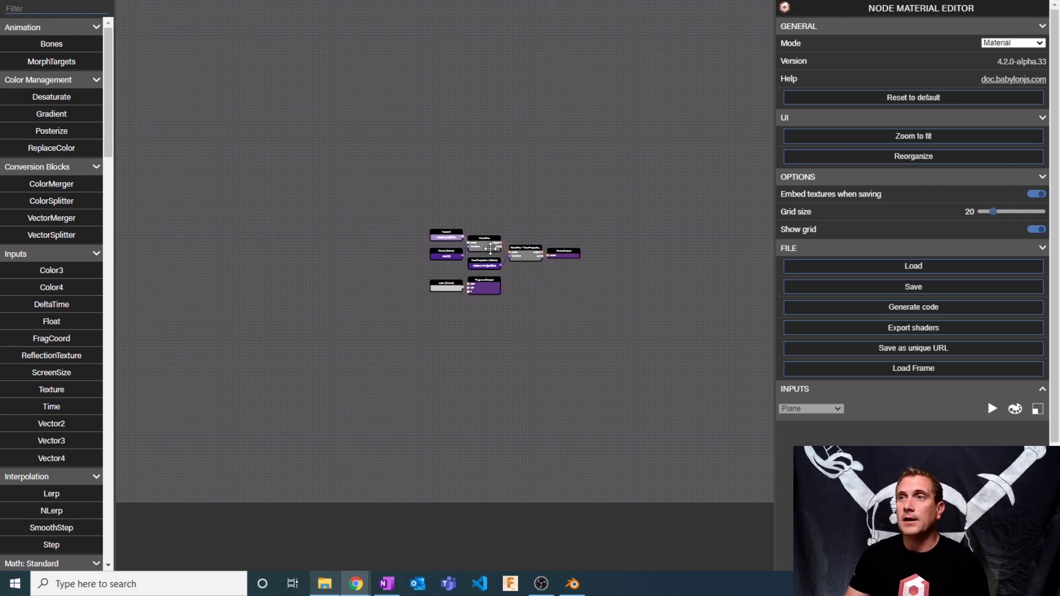
left_click(447, 236)
left_click(443, 256, "ctrl")
left_click(484, 242, "ctrl")
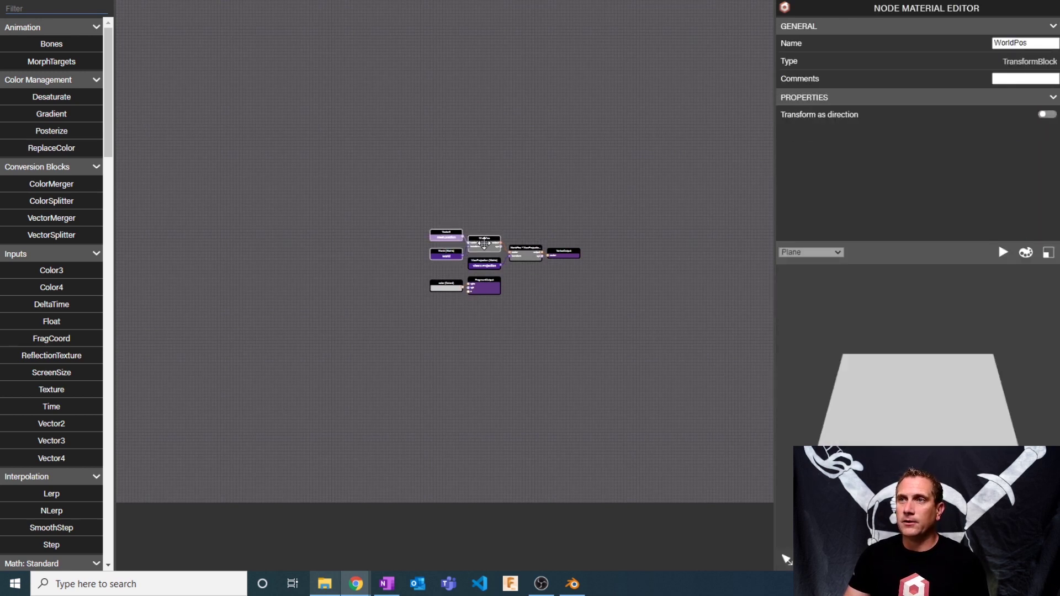
left_click_drag(484, 243, 256, 172)
Step: Add a SimplexPerlin3D block near WorldPos and connect WorldPos's xyz output to its seed input
left_click(38, 10)
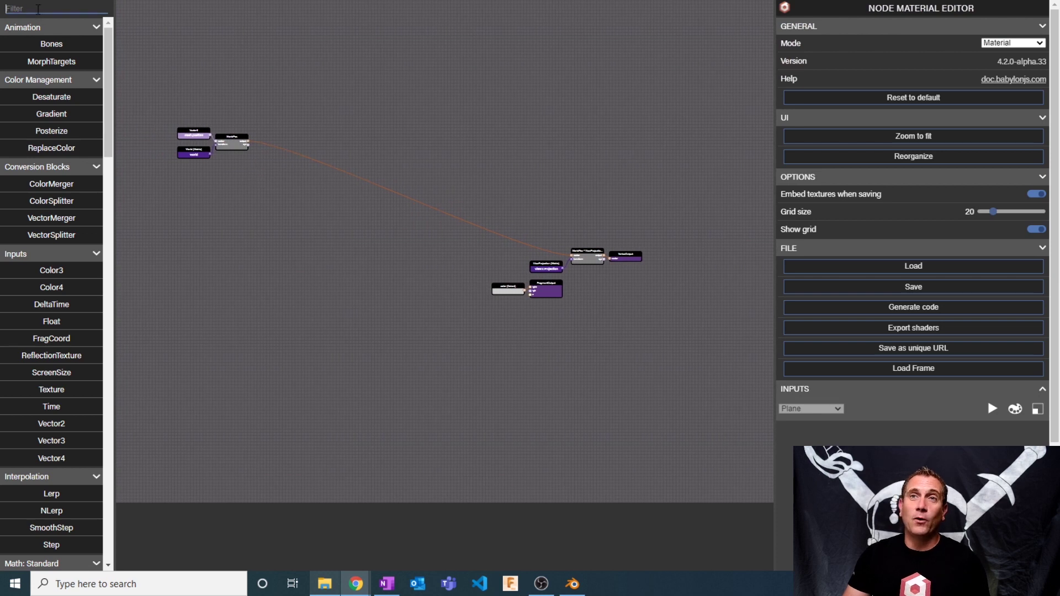
type("sim")
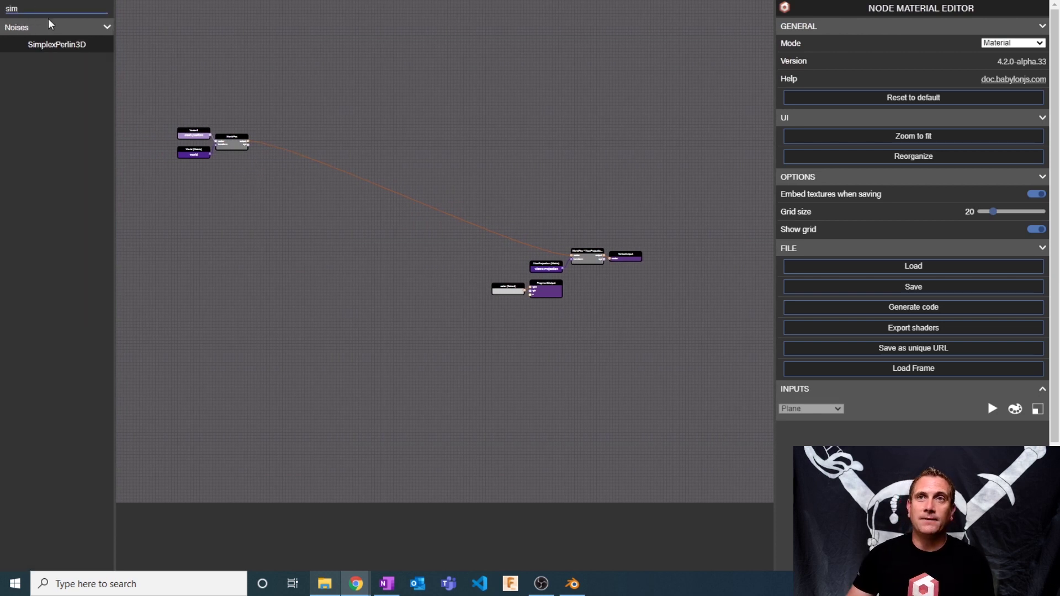
left_click_drag(51, 37, 315, 186)
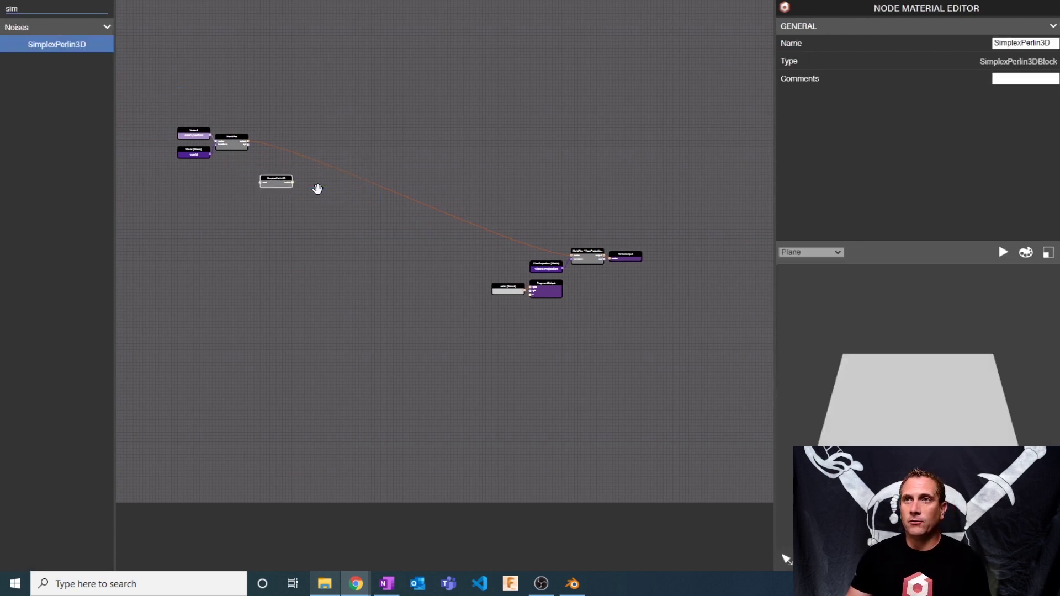
scroll(177, 183, "up", 6)
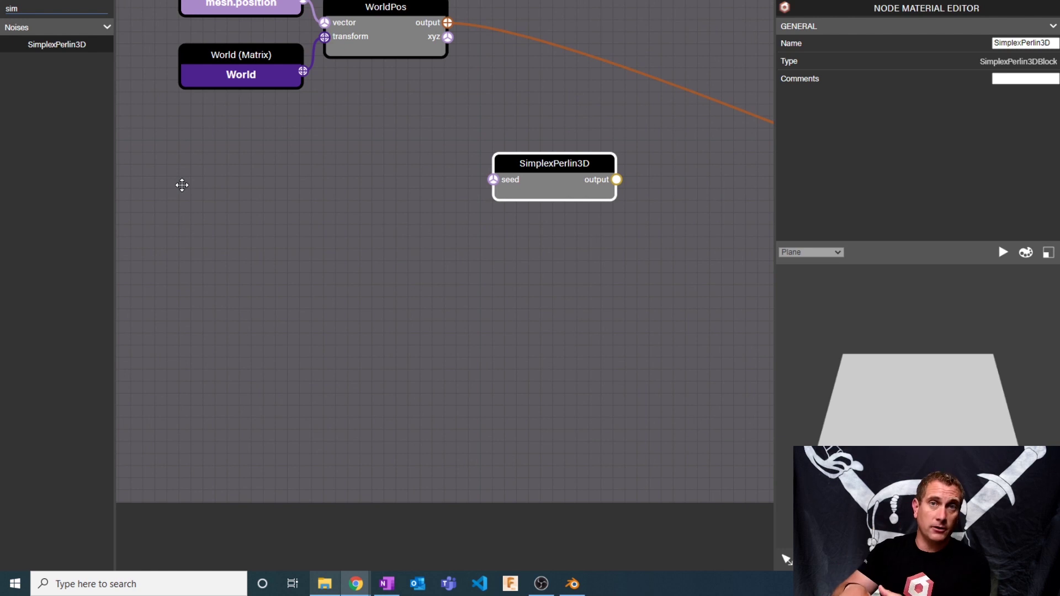
left_click_drag(443, 99, 336, 142)
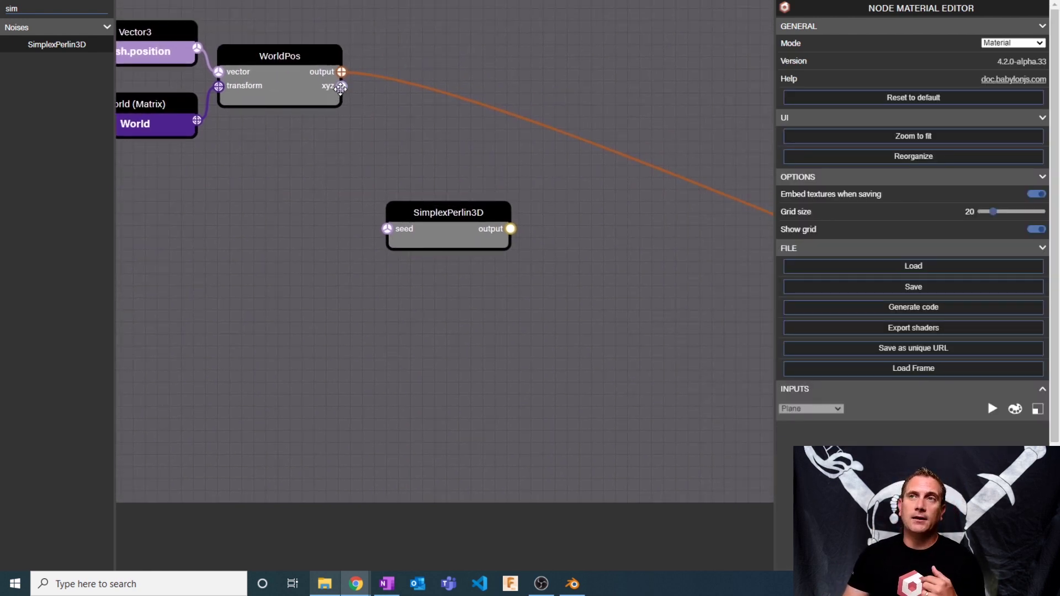
left_click_drag(341, 87, 391, 229)
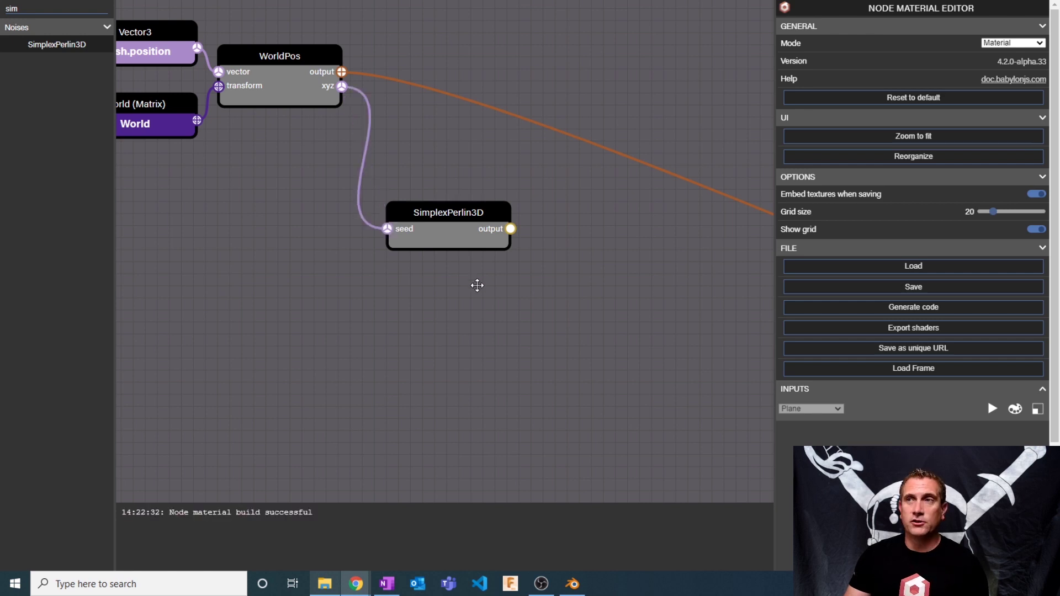
Step: Delete the color (Color4) block and connect the SimplexPerlin3D output to the rgb input of FragmentOutput
scroll(475, 284, "down", 5)
left_click_drag(726, 386, 554, 351)
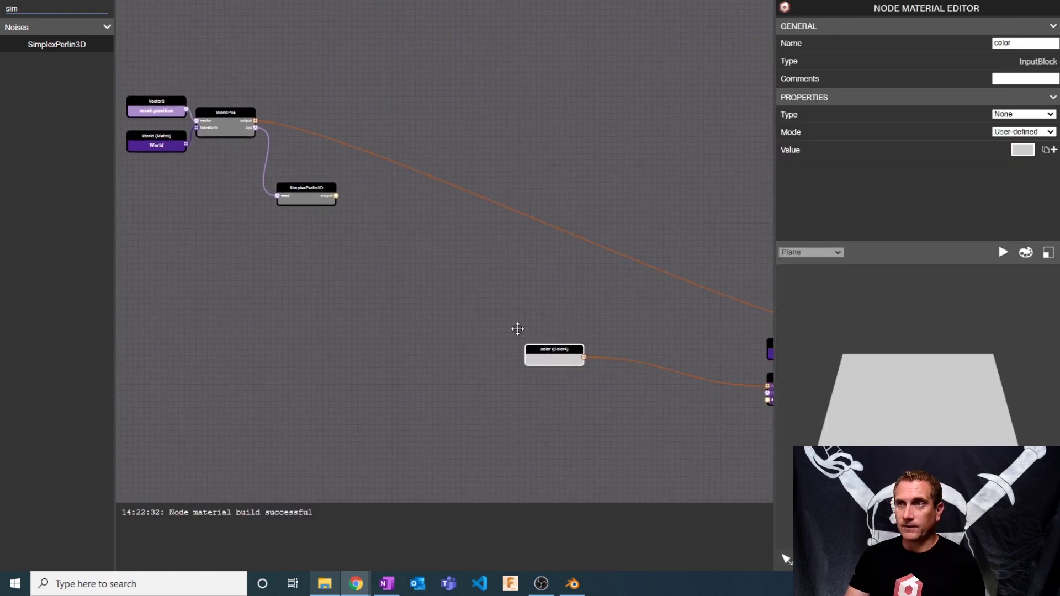
key("Delete")
left_click_drag(485, 271, 419, 247)
left_click_drag(270, 175, 420, 246)
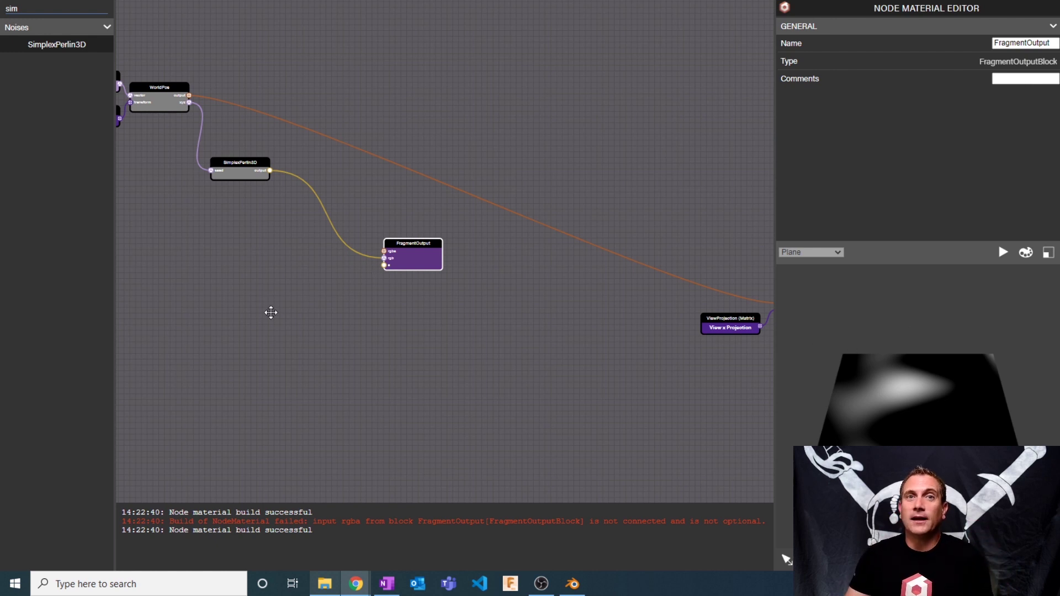
Step: Move SimplexPerlin3D closer to FragmentOutput, then add a VectorSplitter beside WorldPos with its xyzw input fed by WorldPos's output
left_click_drag(255, 280, 406, 305)
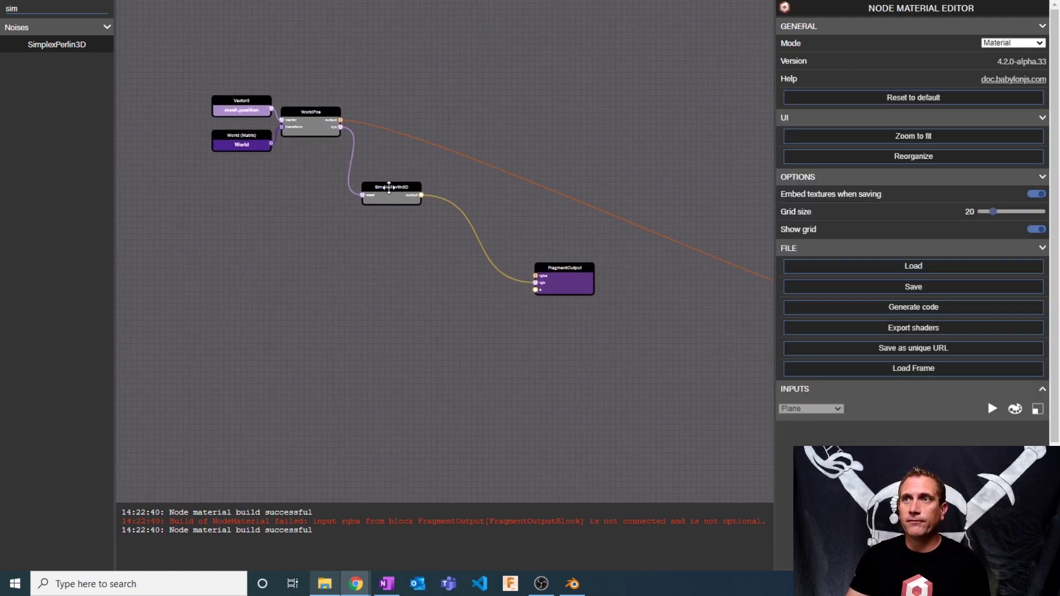
left_click_drag(389, 188, 468, 210)
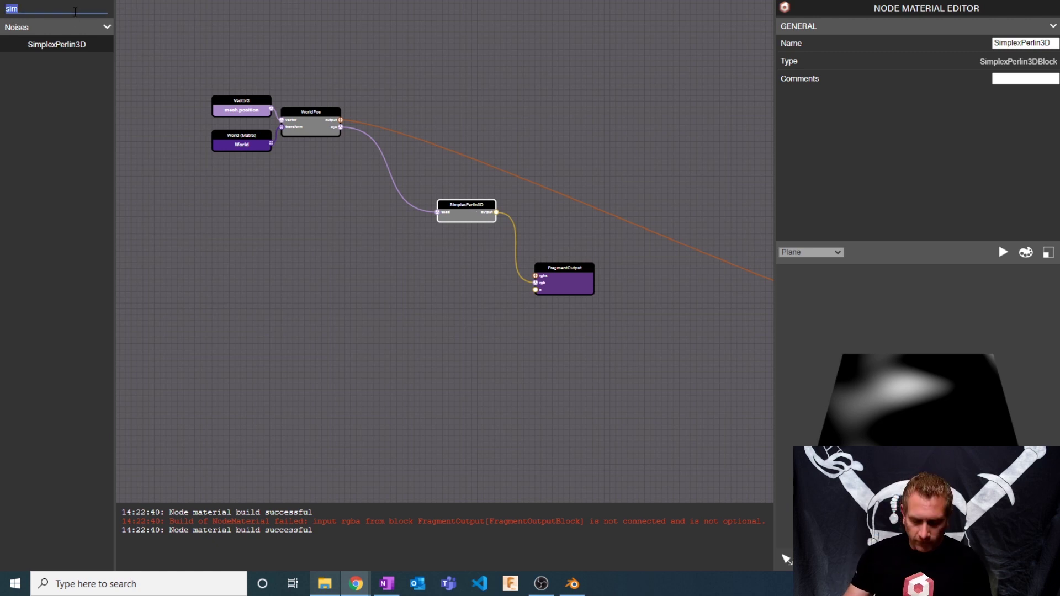
type("vec")
left_click_drag(55, 61, 432, 128)
scroll(420, 141, "up", 3)
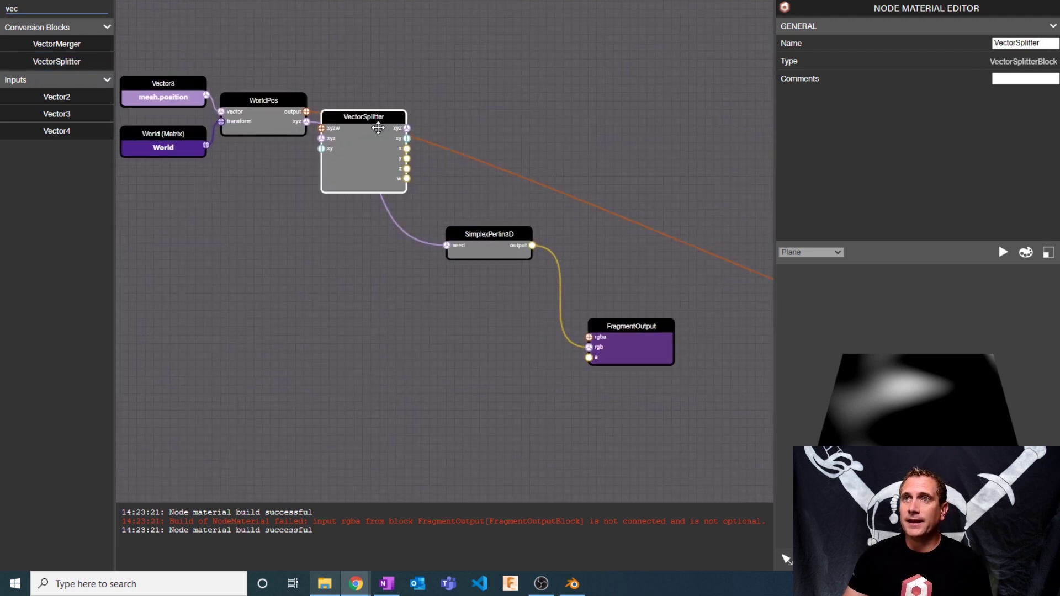
left_click_drag(329, 127, 343, 108)
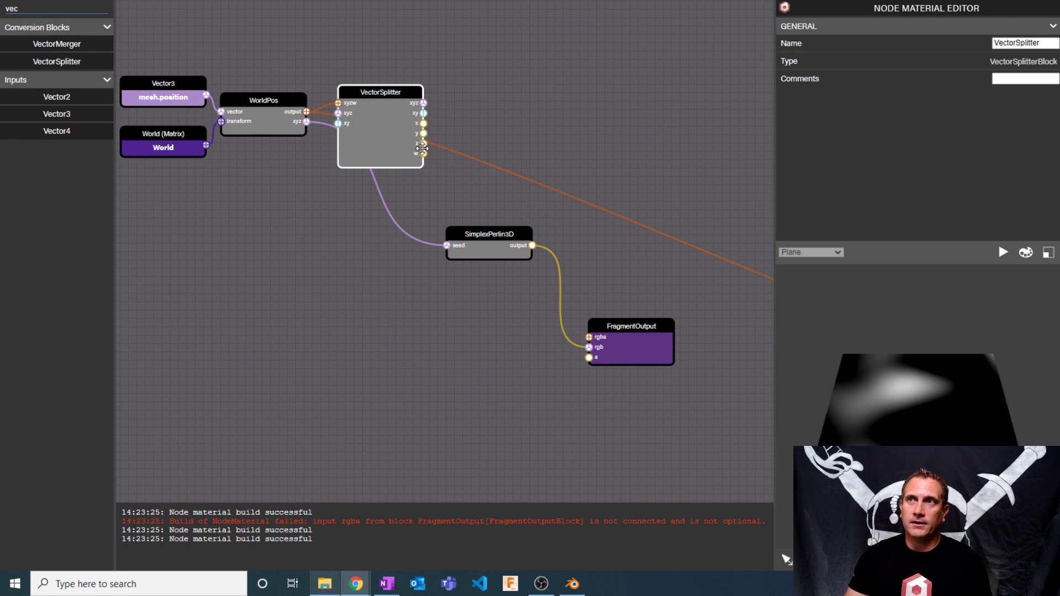
Step: Add a Time block and two Add blocks to the graph below the VectorSplitter
type("time")
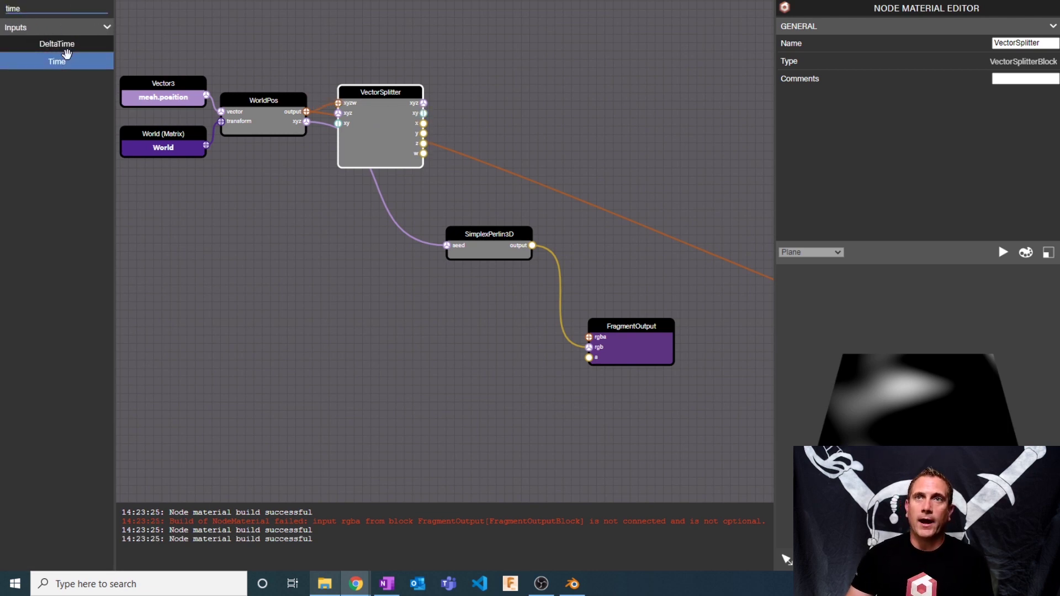
left_click_drag(66, 57, 283, 274)
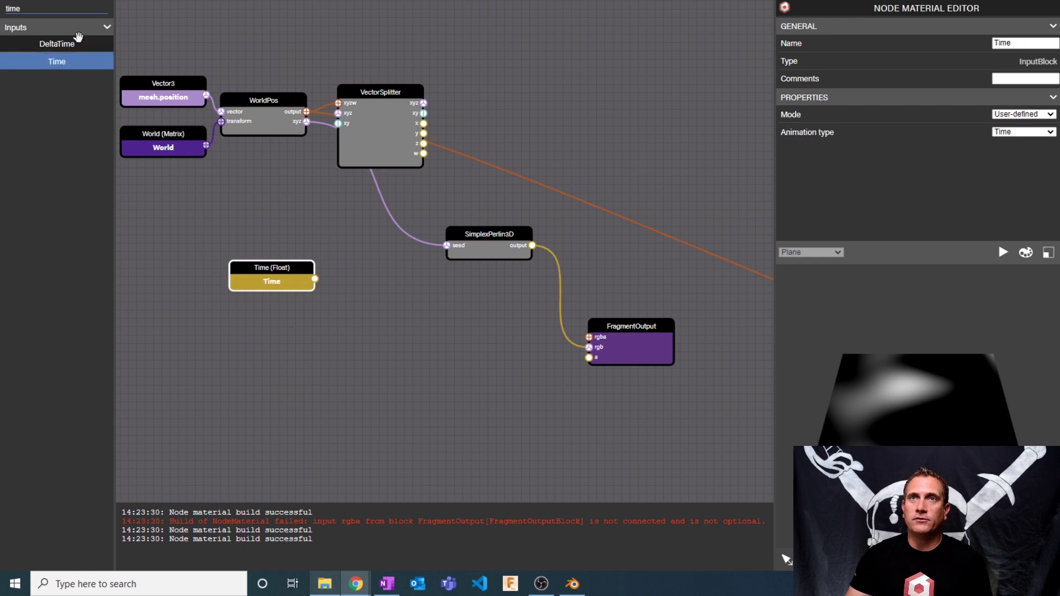
double_click(57, 6)
type("add")
left_click_drag(56, 44, 355, 265)
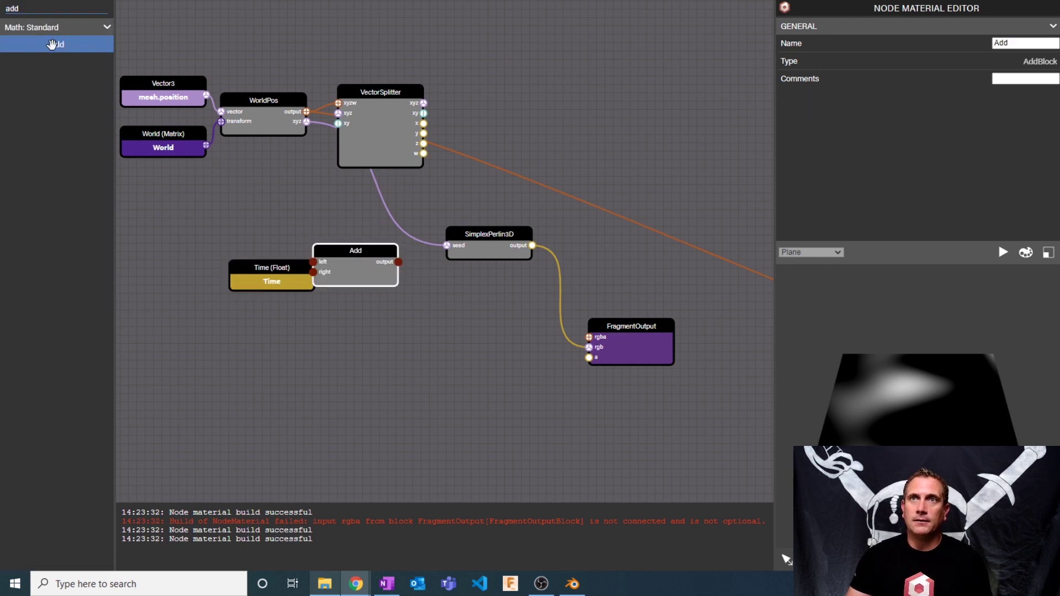
left_click_drag(53, 44, 347, 345)
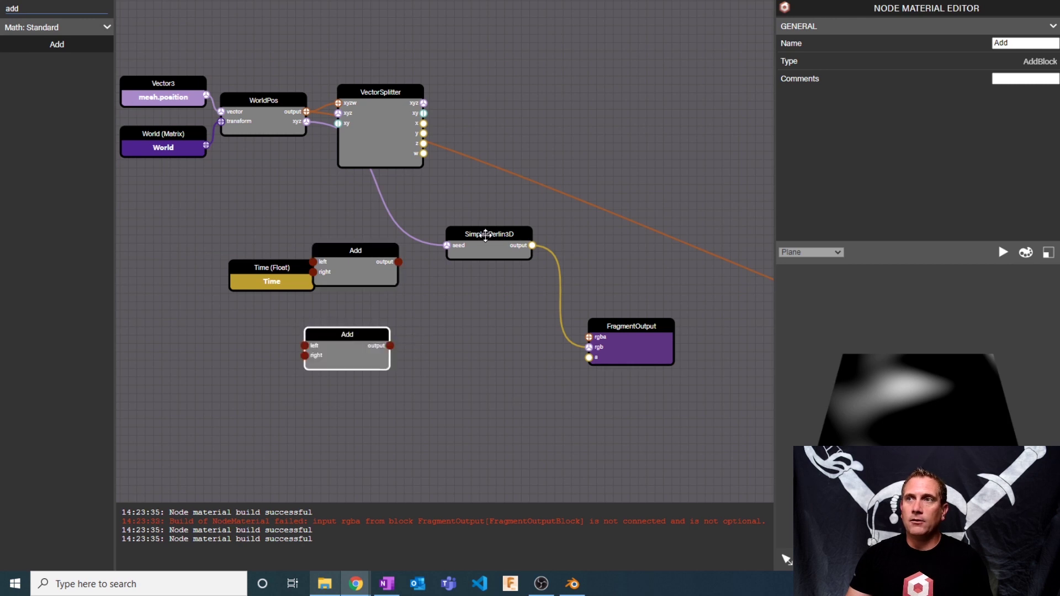
Step: Move SimplexPerlin3D and FragmentOutput farther from the Add blocks and add a VectorMerger block below SimplexPerlin3D
left_click_drag(486, 235, 561, 252)
left_click_drag(630, 326, 747, 318)
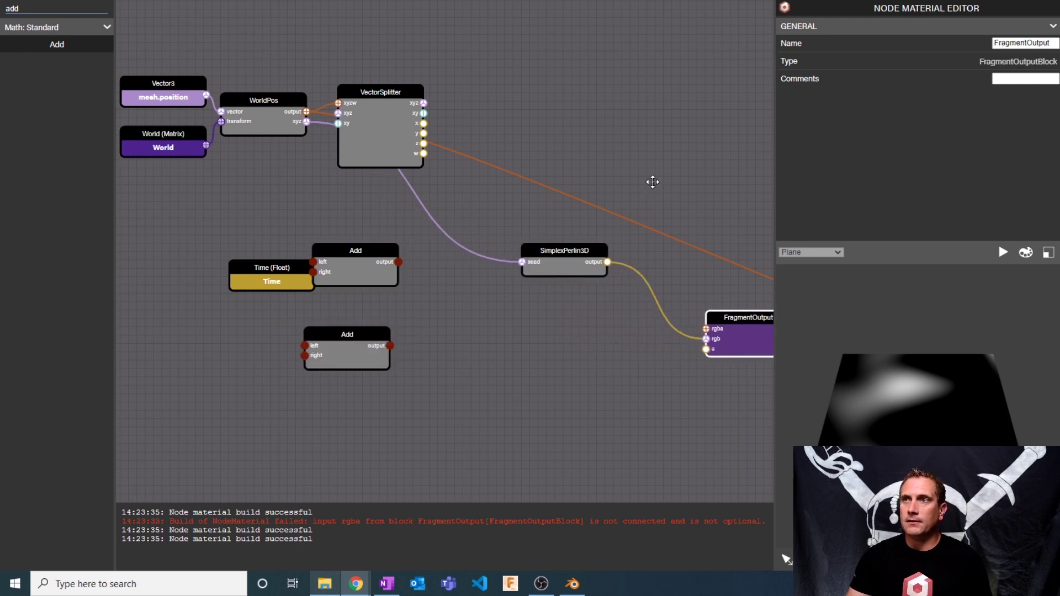
left_click_drag(653, 182, 540, 135)
left_click_drag(625, 270, 641, 248)
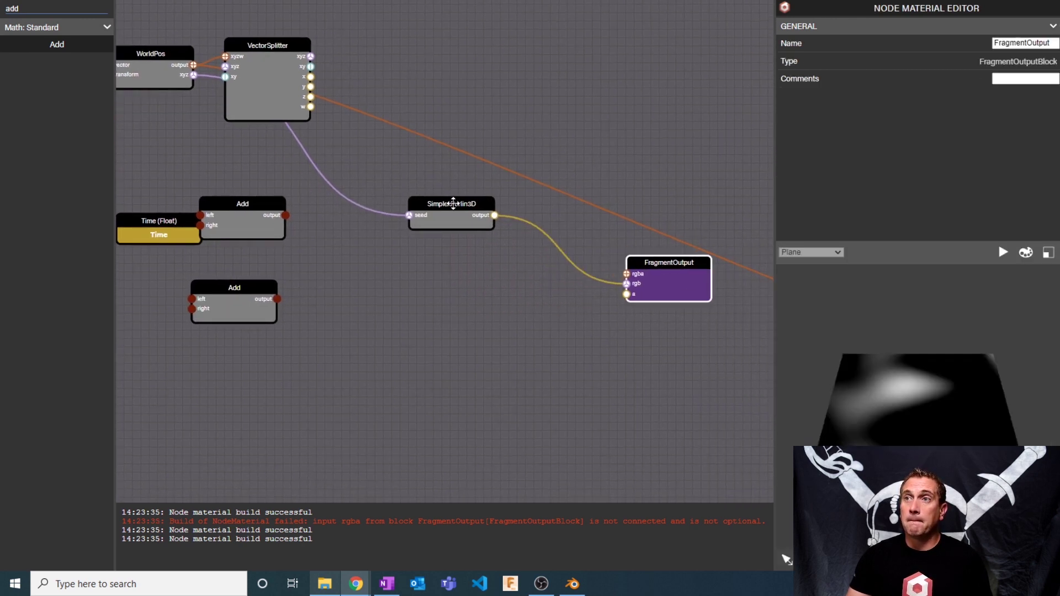
left_click_drag(453, 203, 520, 220)
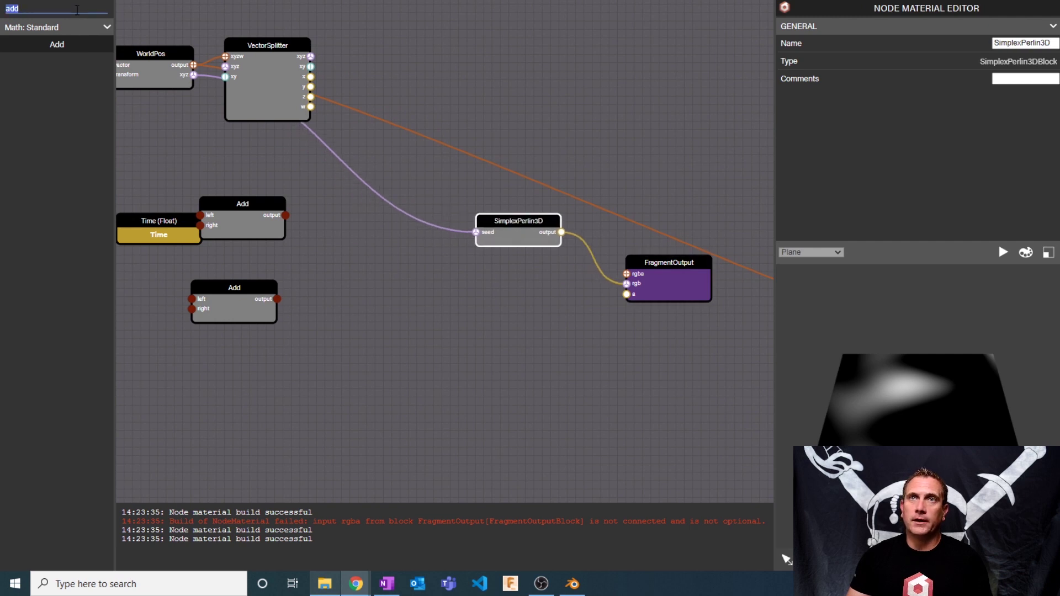
type("vec")
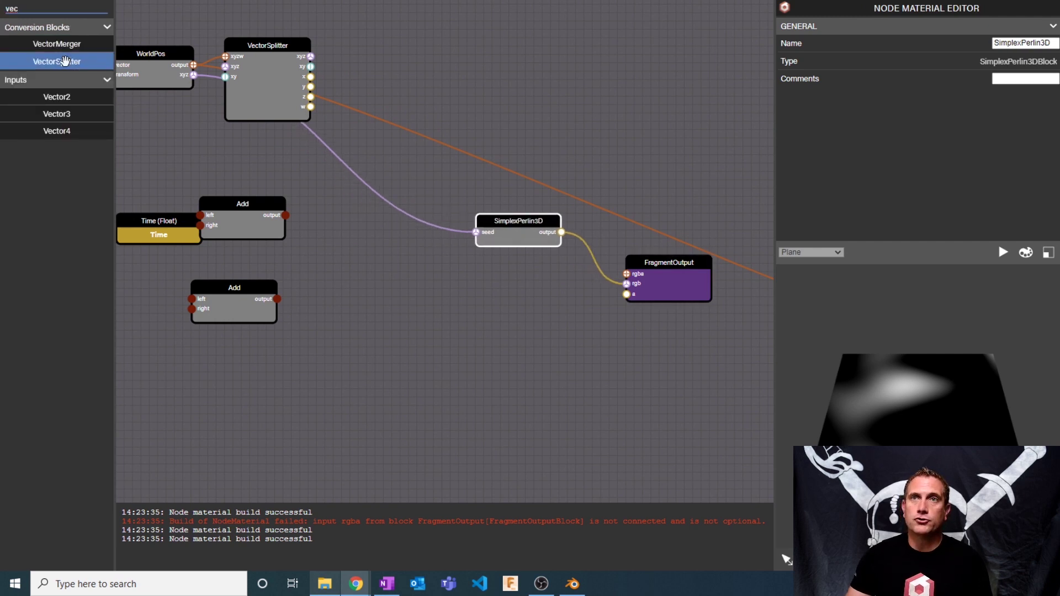
left_click_drag(57, 44, 475, 313)
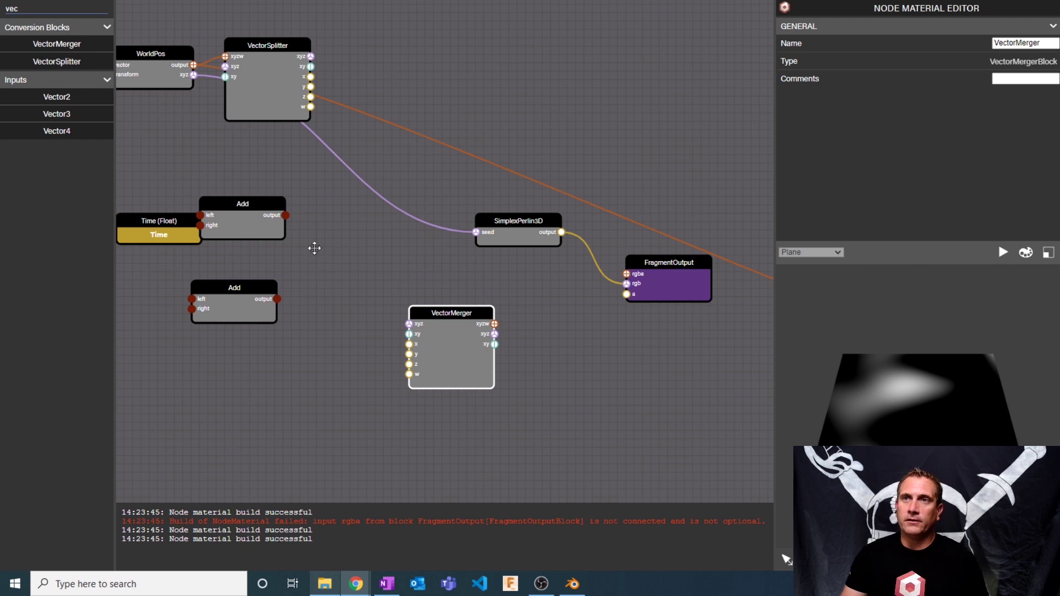
Step: Separate the overlapping Add block from Time, and move the Vector3, World, WorldPos and VectorSplitter blocks as a group away from the rest of the graph
left_click_drag(246, 200, 336, 204)
left_click_drag(410, 81, 489, 123)
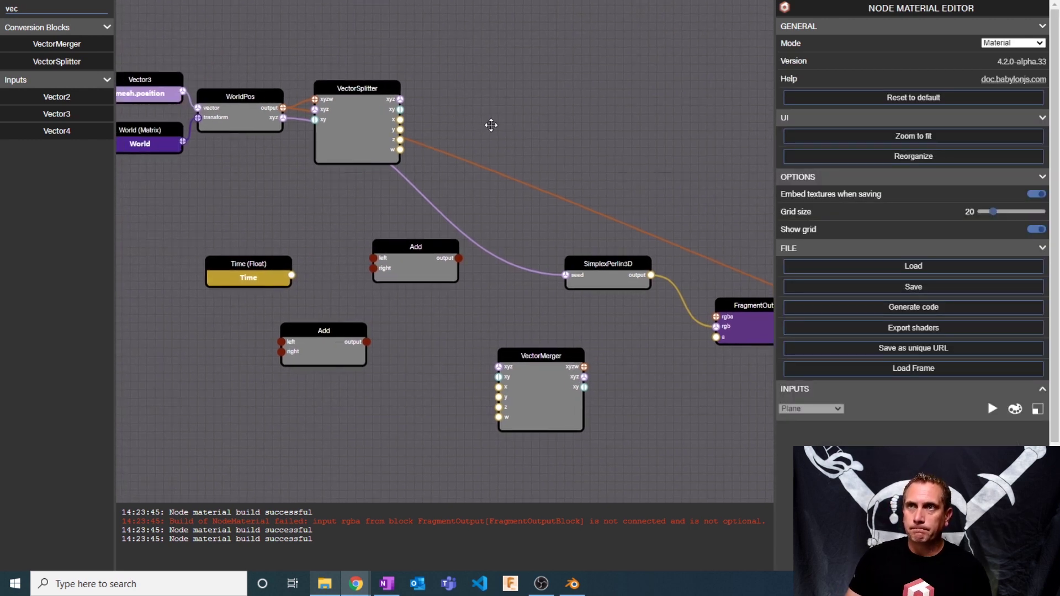
left_click_drag(146, 44, 383, 179, "ctrl")
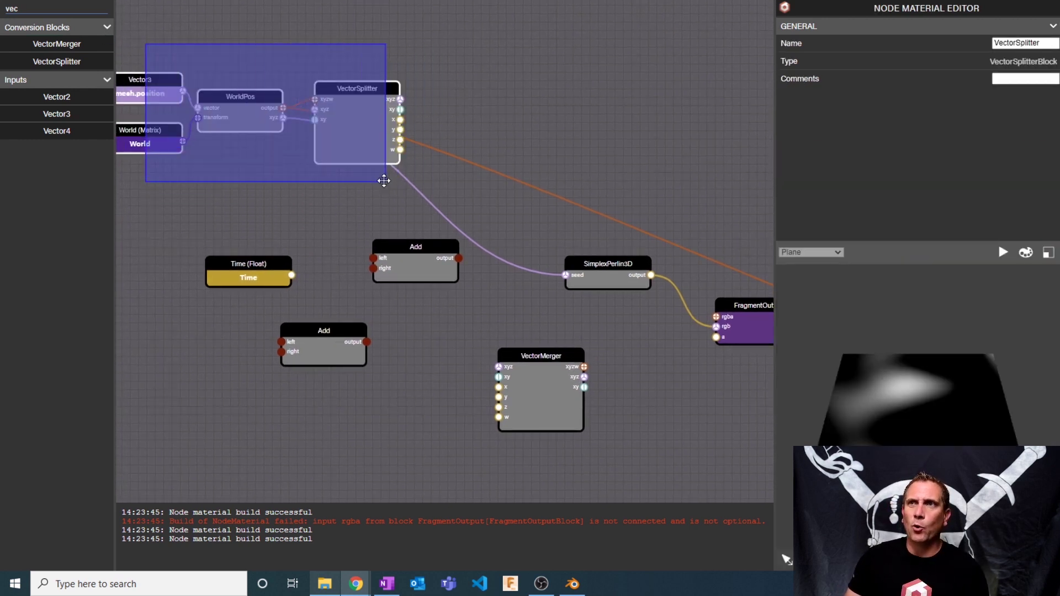
left_click_drag(350, 142, 152, 126)
left_click_drag(421, 144, 434, 102)
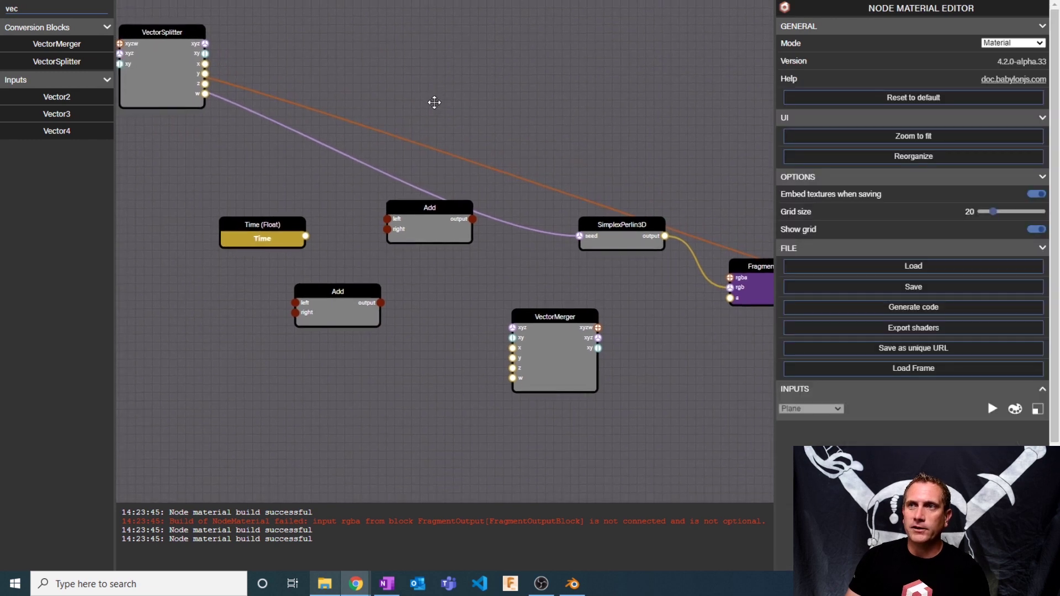
Step: Stack the two Add blocks, feeding Time into both left inputs and VectorSplitter's x and z outputs into their respective right inputs
left_click_drag(385, 217, 387, 218)
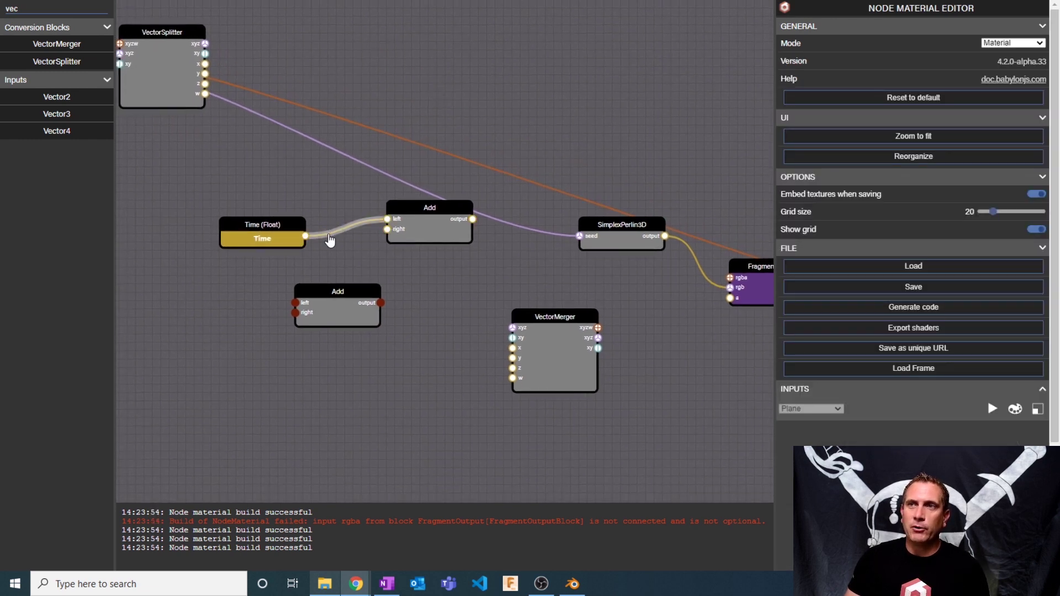
left_click_drag(297, 304, 411, 256)
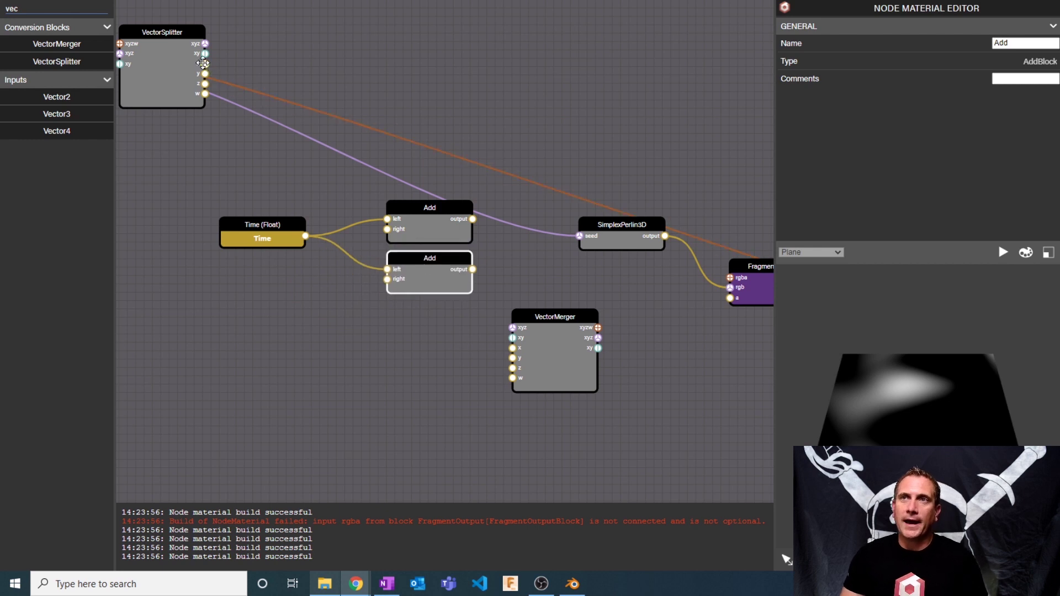
left_click_drag(390, 234, 387, 229)
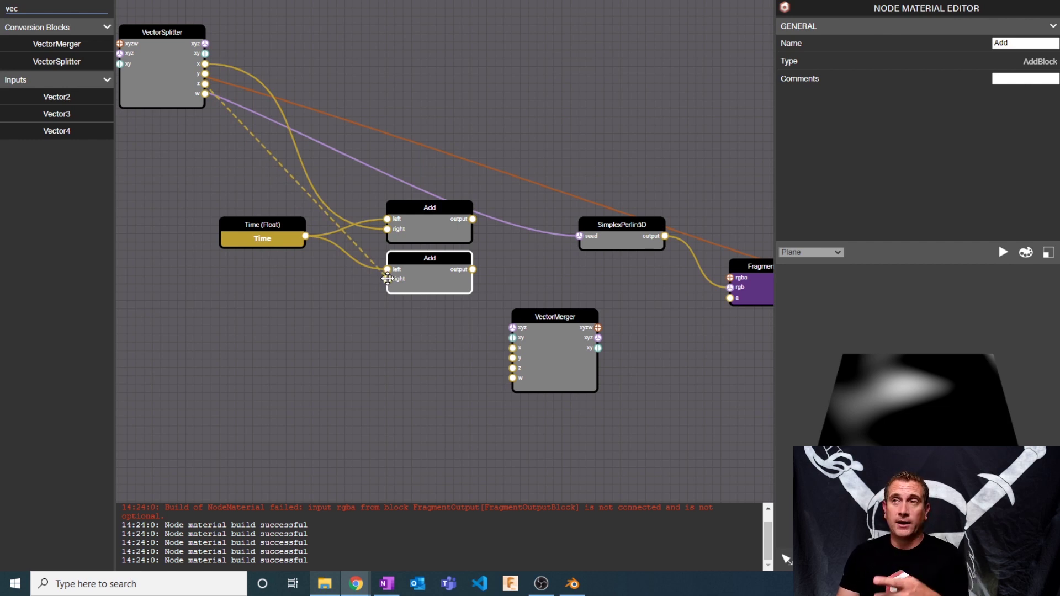
left_click_drag(387, 278, 387, 279)
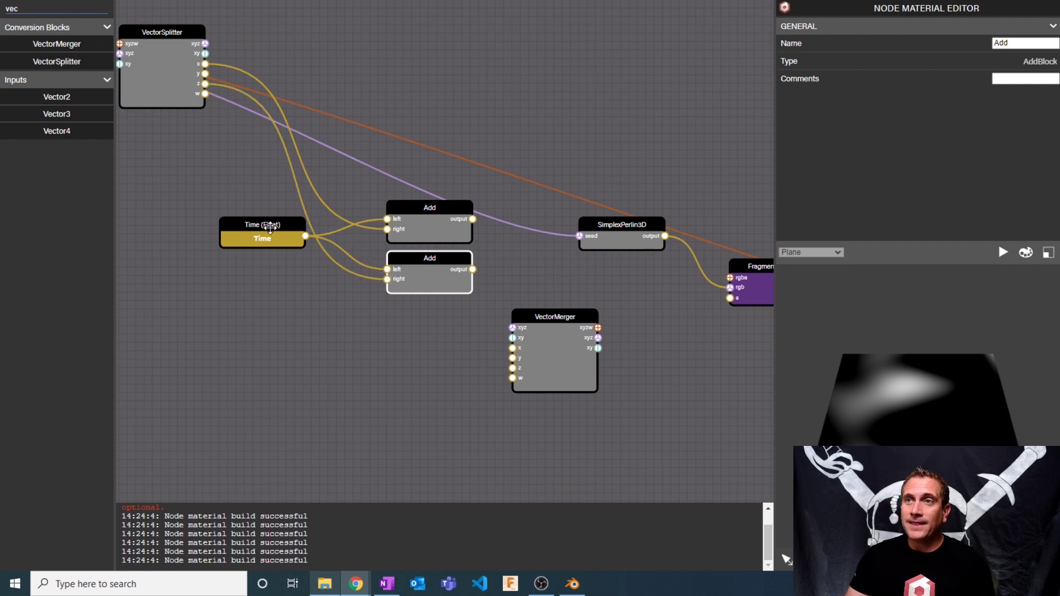
Step: Connect VectorSplitter's y output to VectorMerger's y input, and the two Add outputs to VectorMerger's x and z inputs
left_click_drag(575, 320, 368, 52)
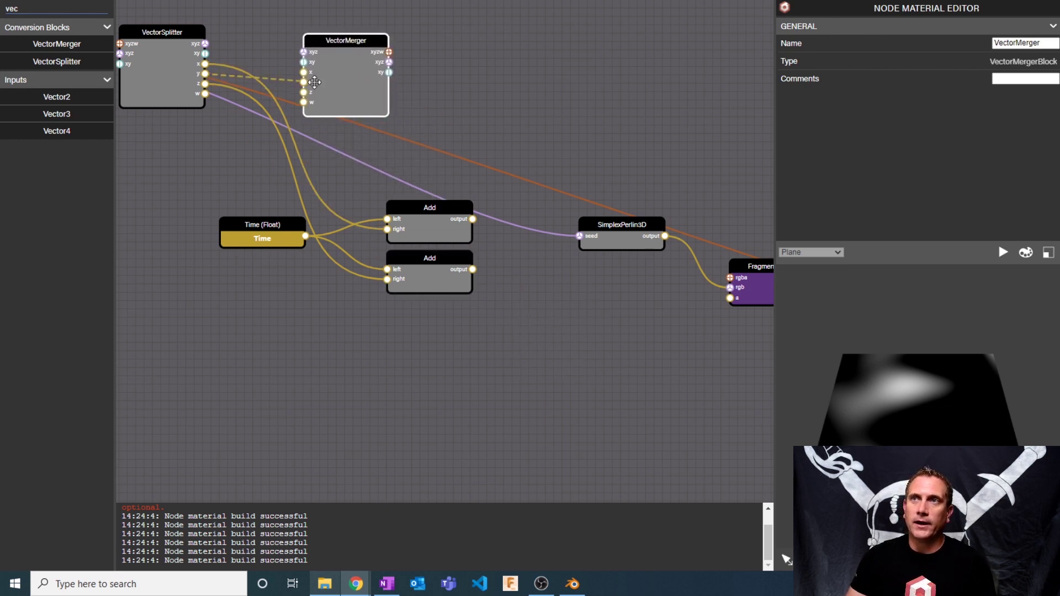
left_click_drag(303, 82, 304, 82)
left_click_drag(343, 40, 602, 299)
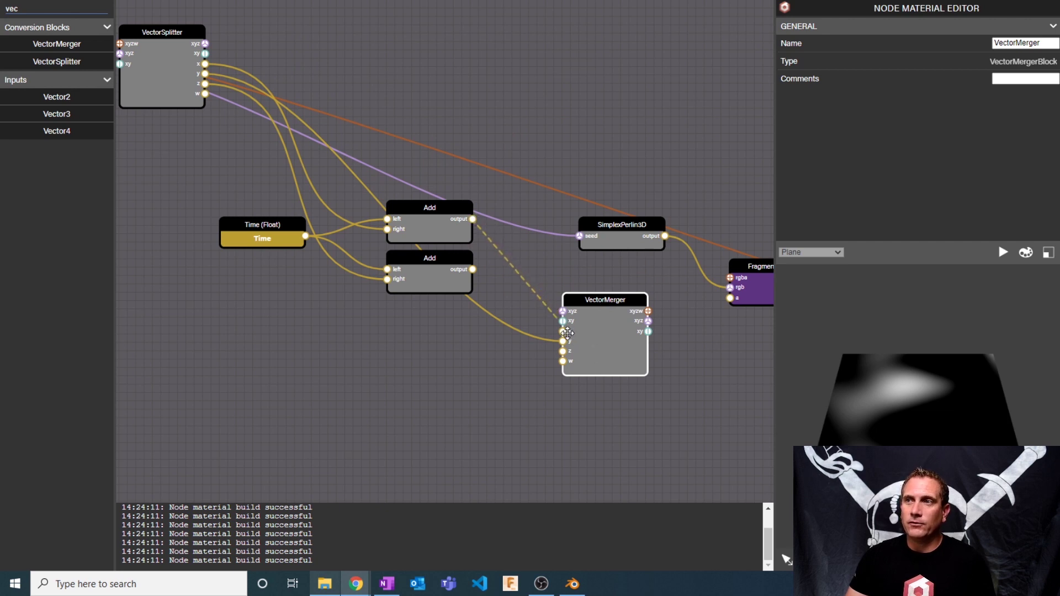
left_click_drag(567, 333, 536, 204)
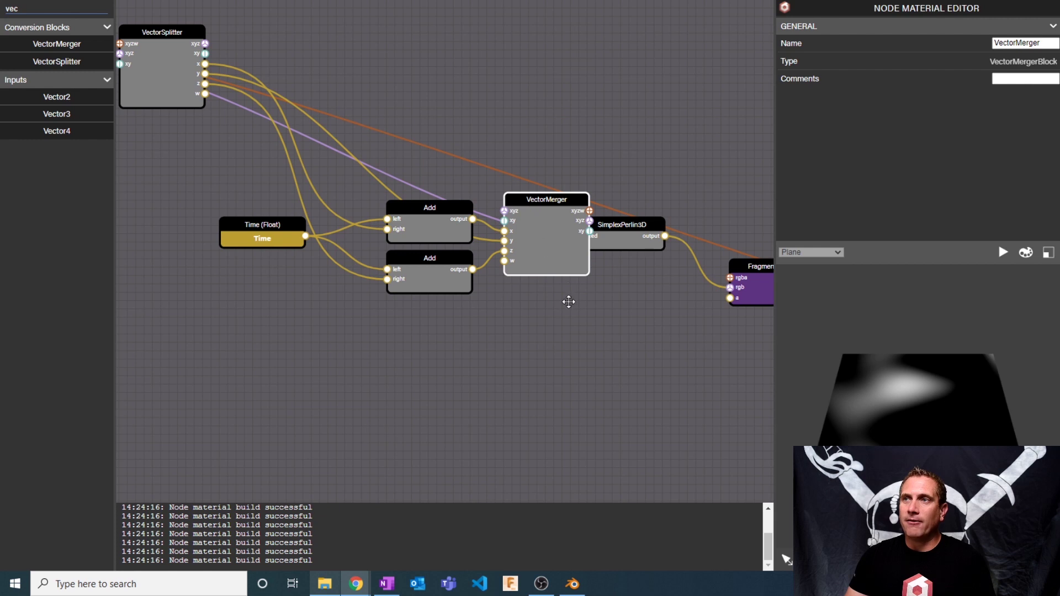
Step: Space out SimplexPerlin3D and FragmentOutput beyond VectorMerger and connect VectorMerger's xyz output to the SimplexPerlin3D seed input
left_click_drag(569, 302, 430, 303)
left_click_drag(630, 265, 768, 270)
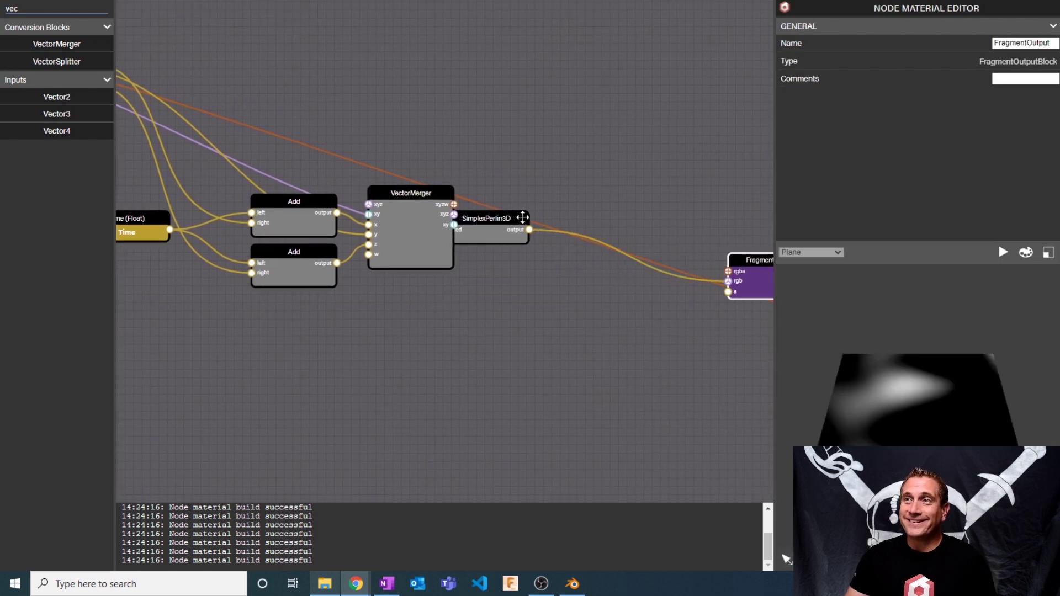
left_click_drag(522, 217, 644, 233)
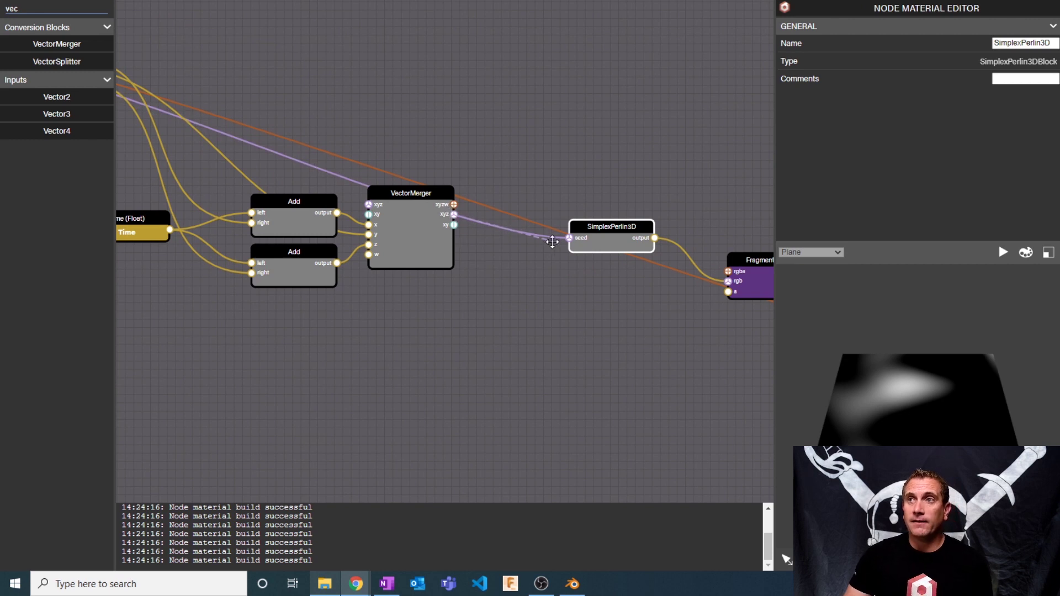
left_click_drag(569, 238, 569, 238)
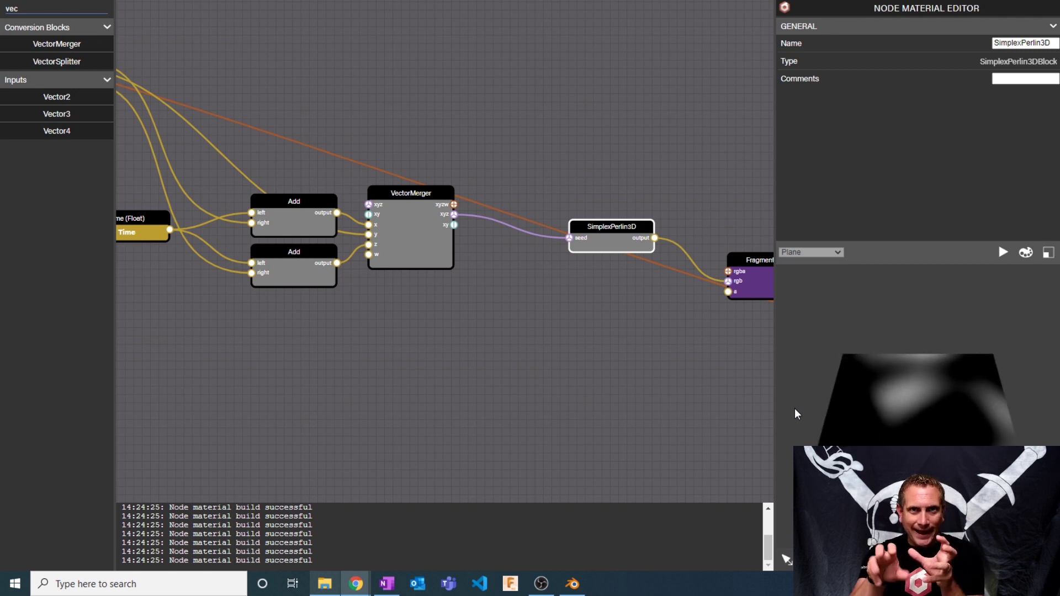
Step: Add a Multiply block below the Add blocks and connect the Time output to its left input
left_click_drag(309, 326, 383, 326)
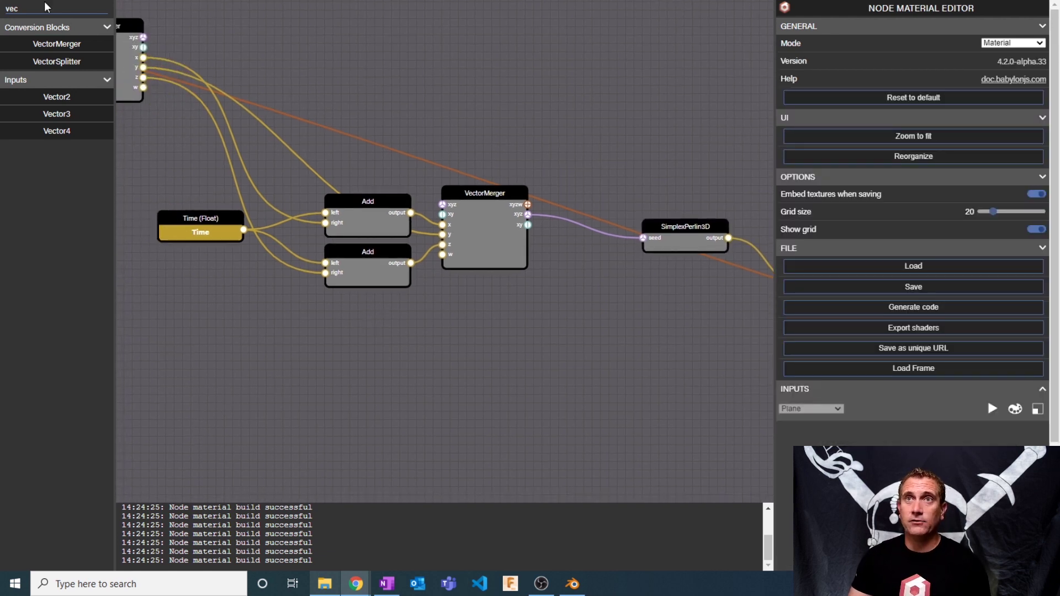
type("mu")
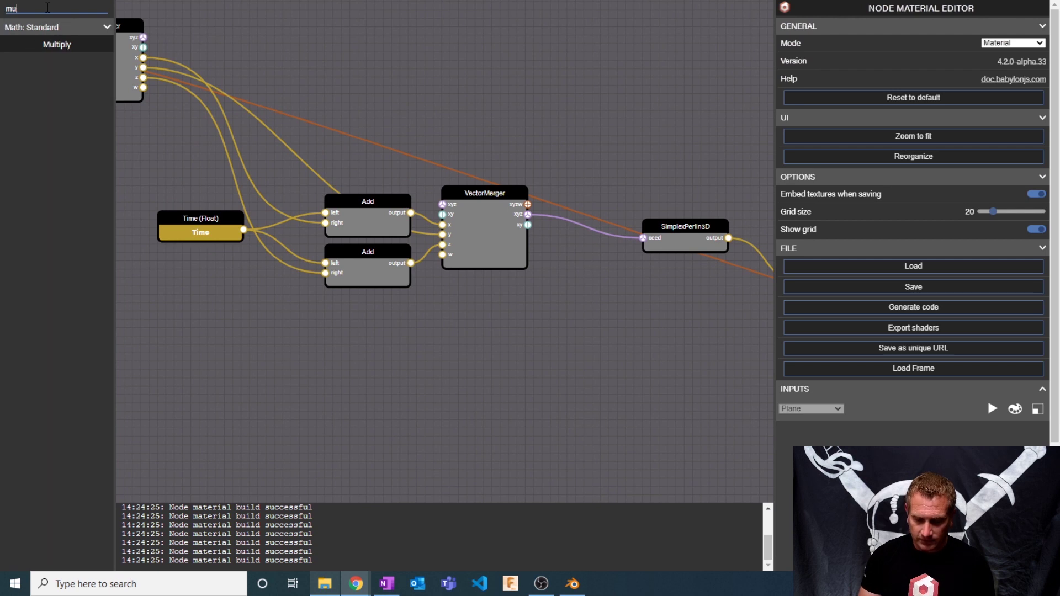
type("l")
left_click_drag(50, 45, 277, 358)
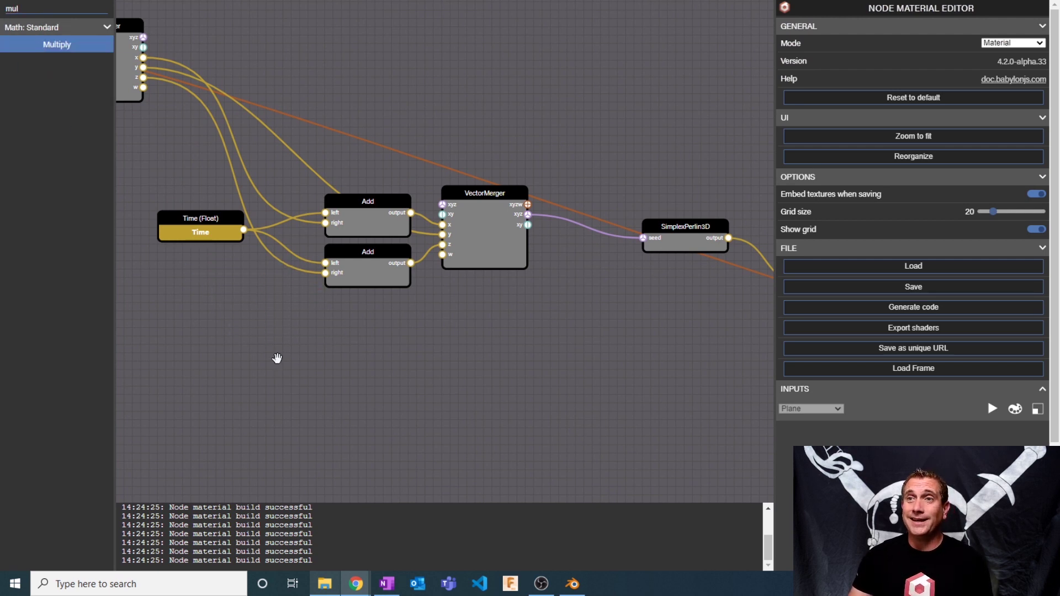
left_click_drag(200, 232, 217, 363)
left_click_drag(225, 318, 310, 258)
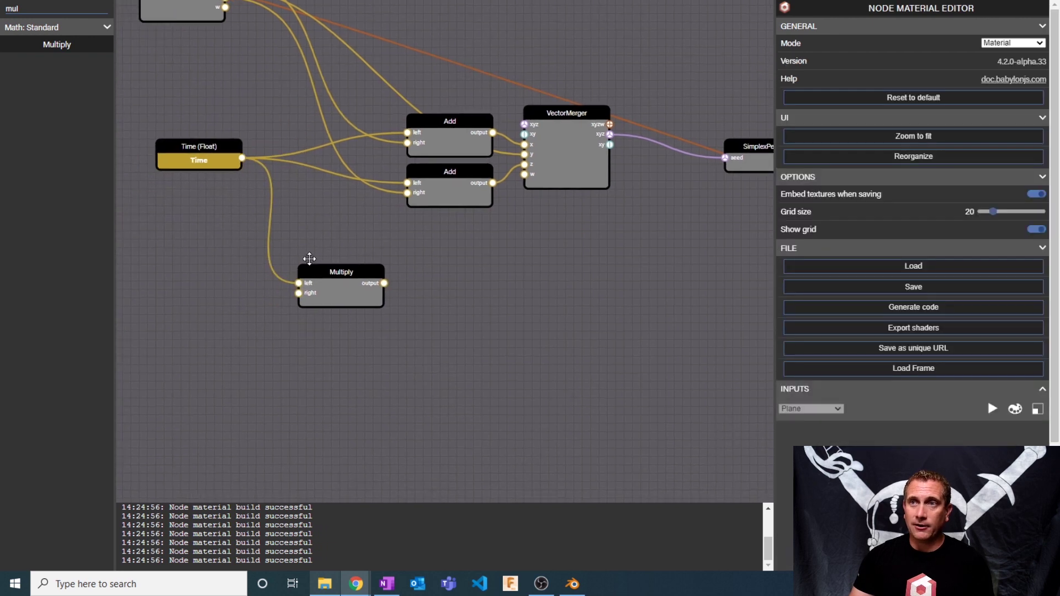
Step: Create a Float input on Multiply's right input, name it noiseSpeed and set its value to 1
left_click_drag(215, 304, 214, 304)
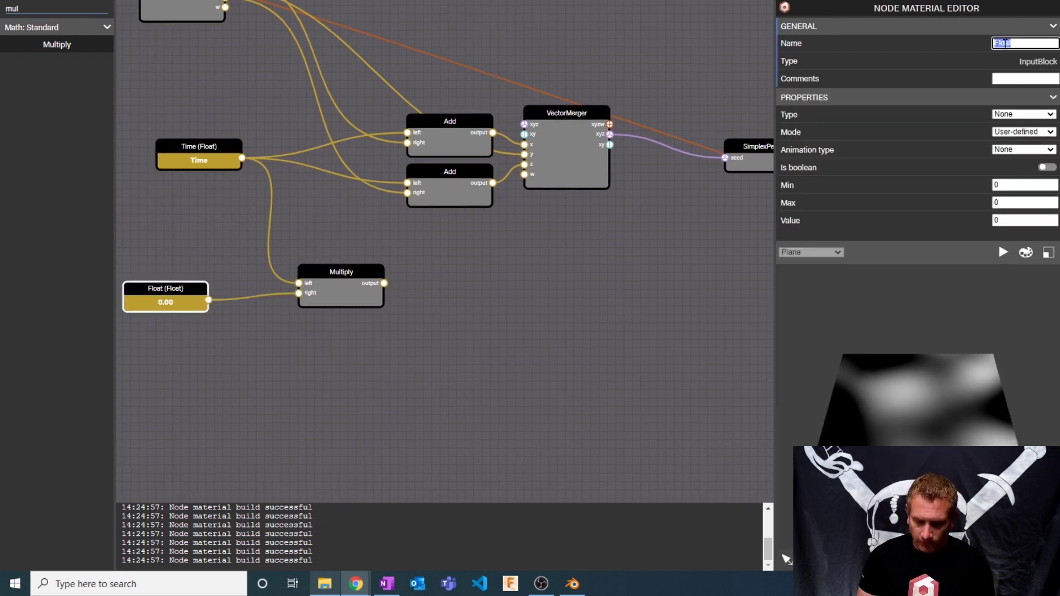
type("noiseSpeed")
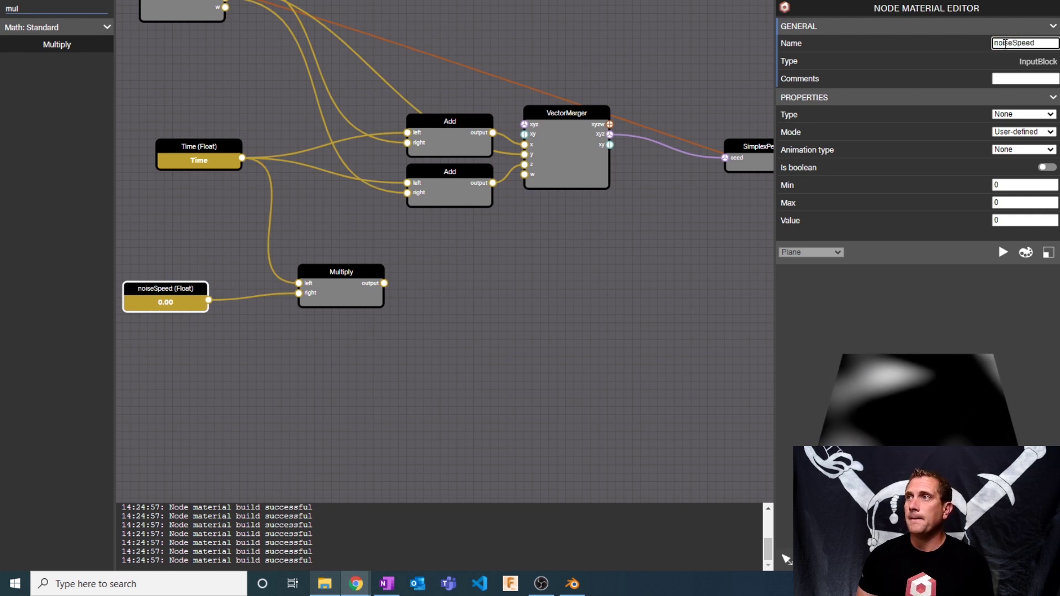
left_click(1024, 219)
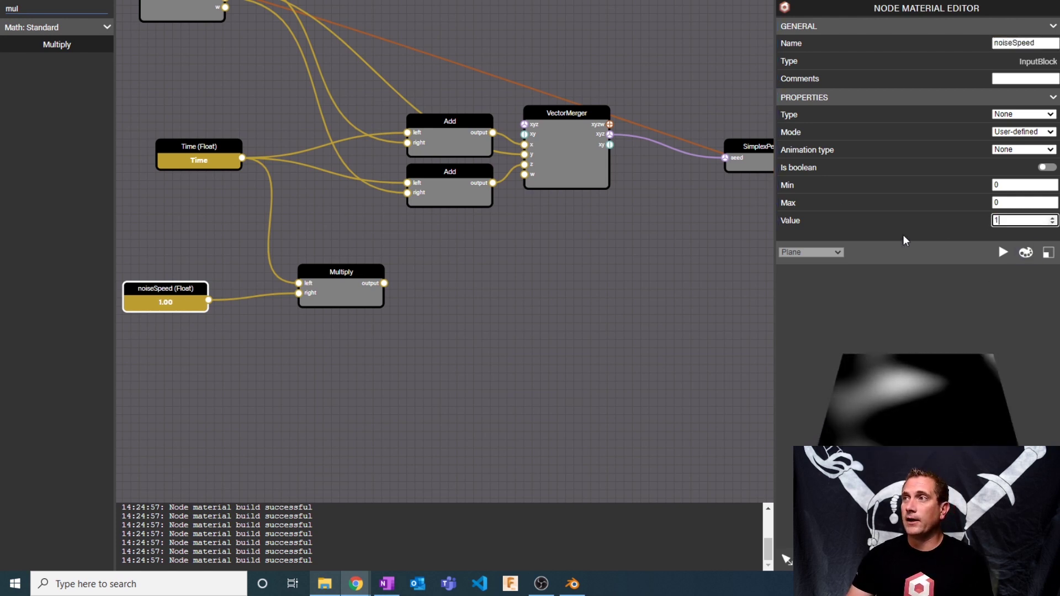
type("1")
Step: Move Multiply closer to the Add blocks and connect its output to both left inputs in place of Time
left_click_drag(372, 273, 407, 133)
left_click_drag(375, 233, 403, 192)
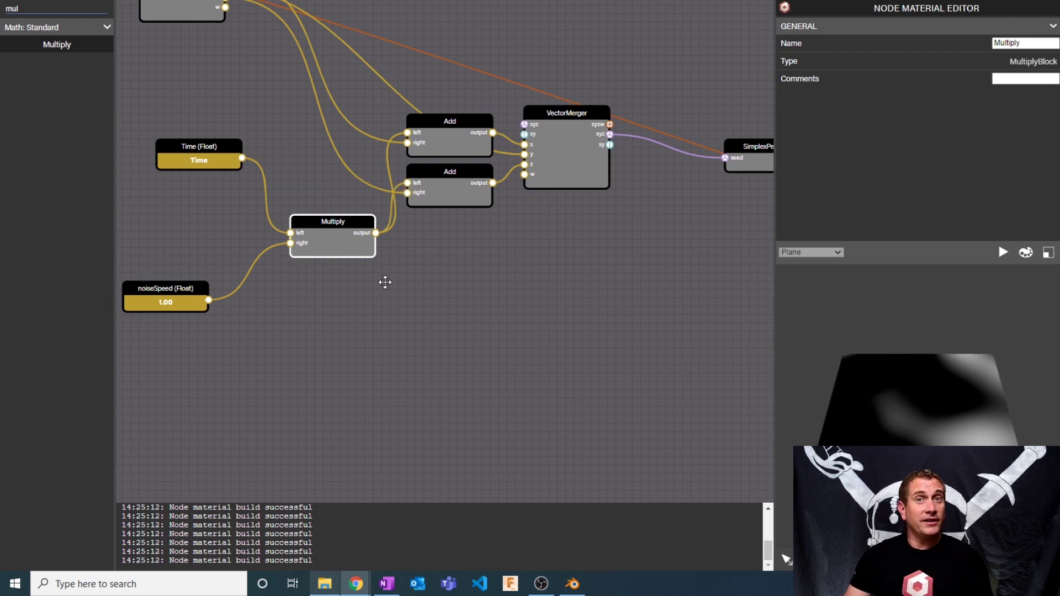
Step: Try 10 as the noiseSpeed value and settle on 0.7
left_click(198, 288)
double_click(1002, 220)
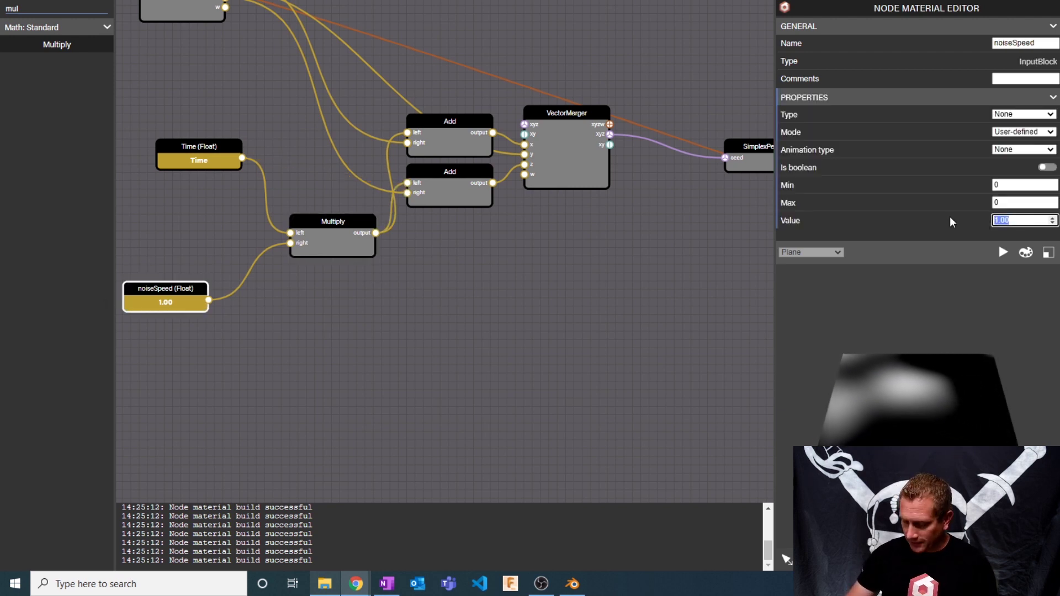
type("10")
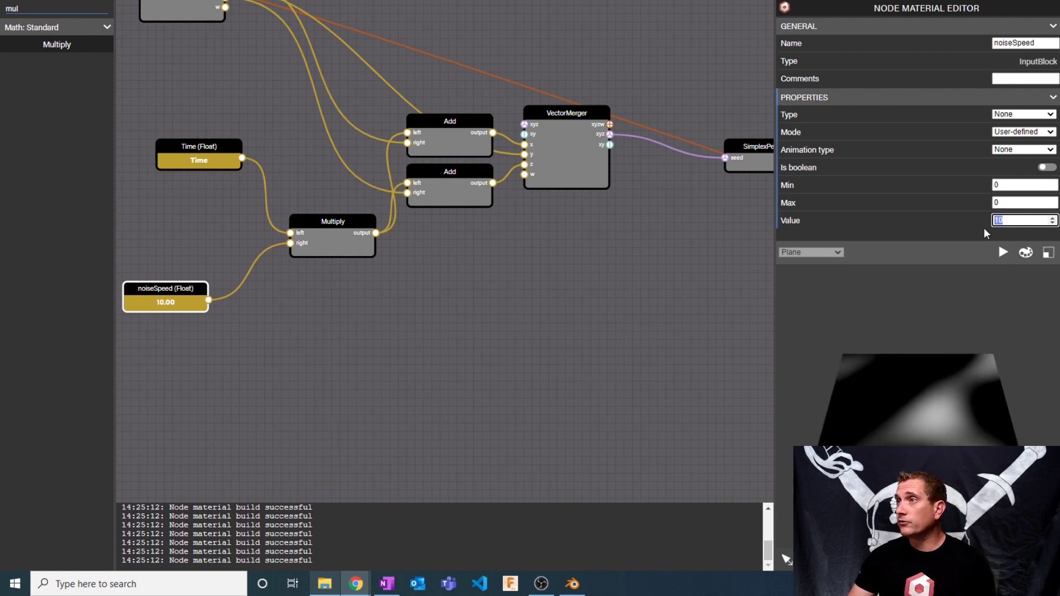
key("BackSpace")
key("BackSpace")
type("0.7")
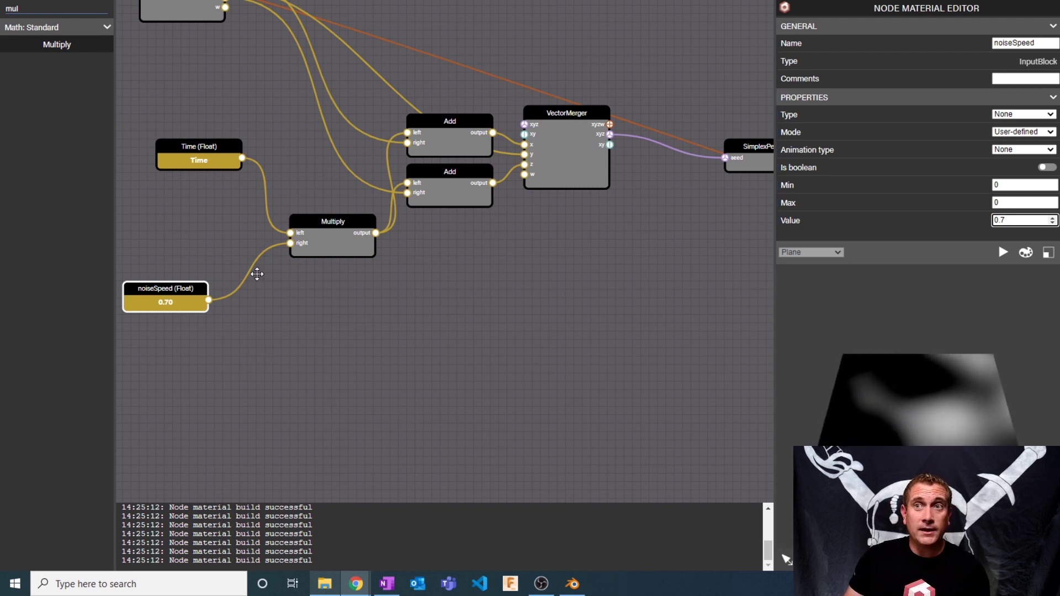
Step: Tidy the graph by moving noiseSpeed farther out from Time and raising Multiply closer to the Add blocks
left_click_drag(256, 274, 380, 268)
left_click_drag(285, 284, 190, 229)
left_click_drag(463, 213, 456, 180)
left_click_drag(485, 273, 447, 296)
scroll(430, 296, "down", 5)
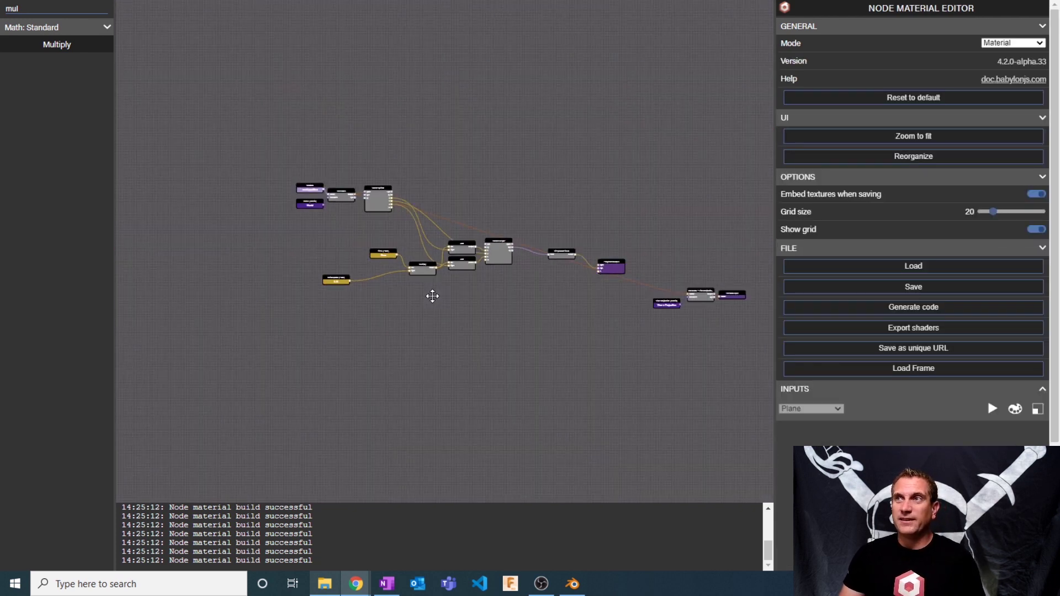
scroll(432, 296, "up", 2)
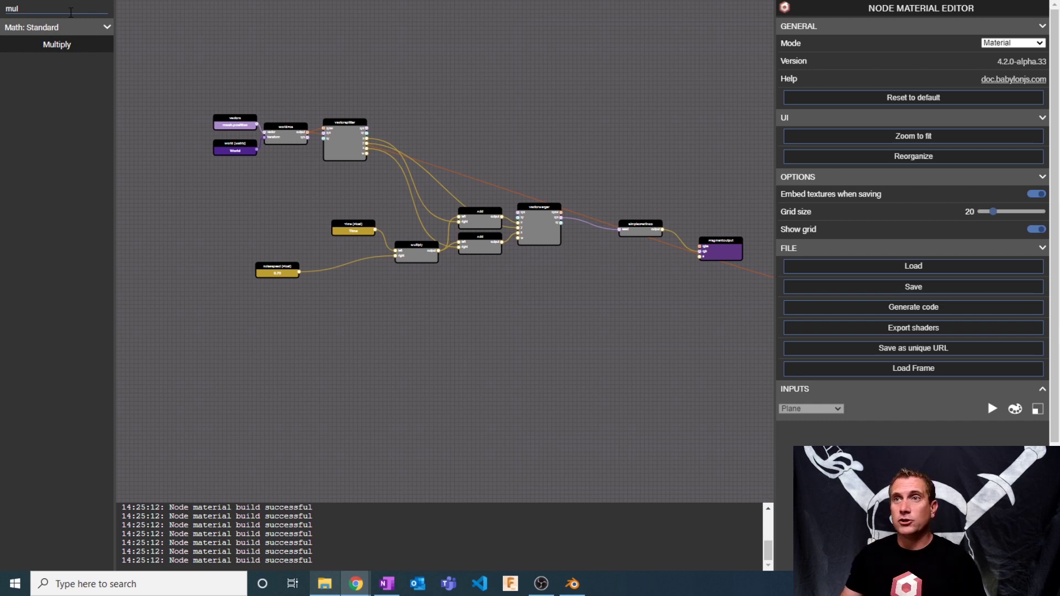
Step: Add a Scale block and place it between VectorMerger and SimplexPerlin3D, just below their connection
key("BackSpace")
key("BackSpace")
key("BackSpace")
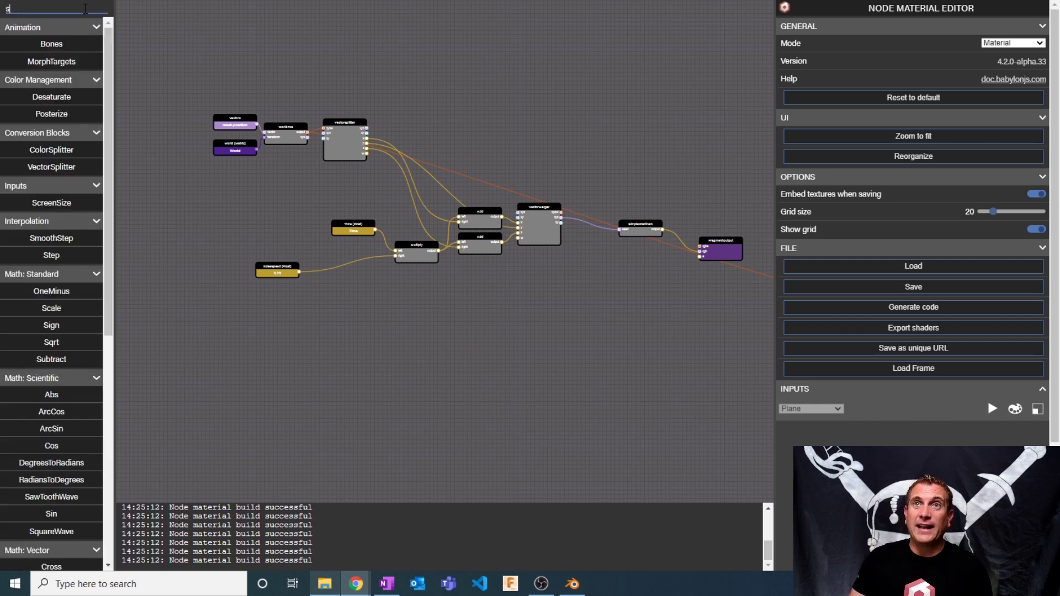
type("sca")
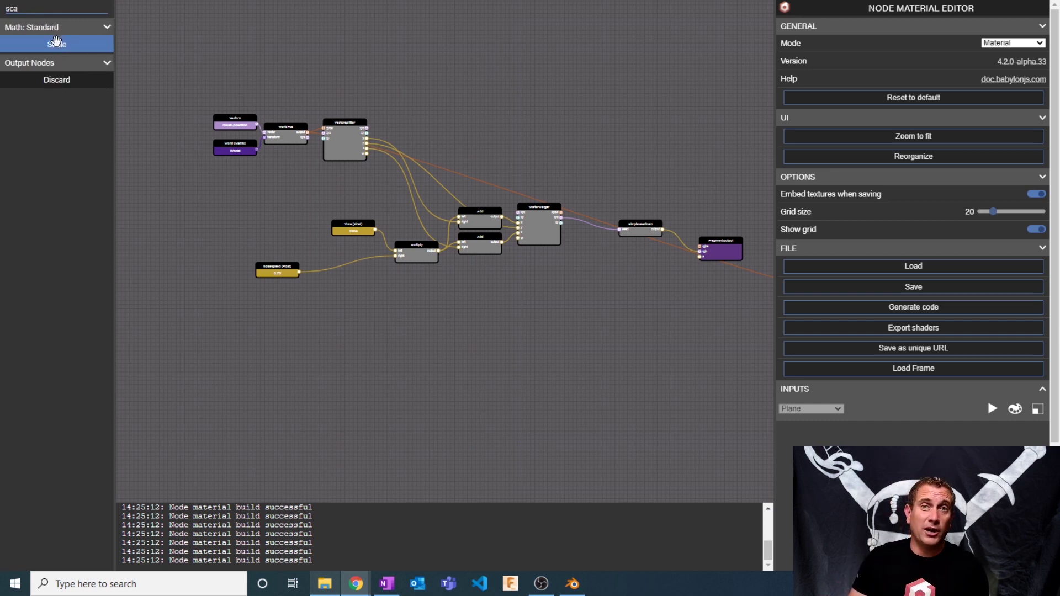
left_click_drag(57, 45, 639, 319)
scroll(629, 319, "up", 3)
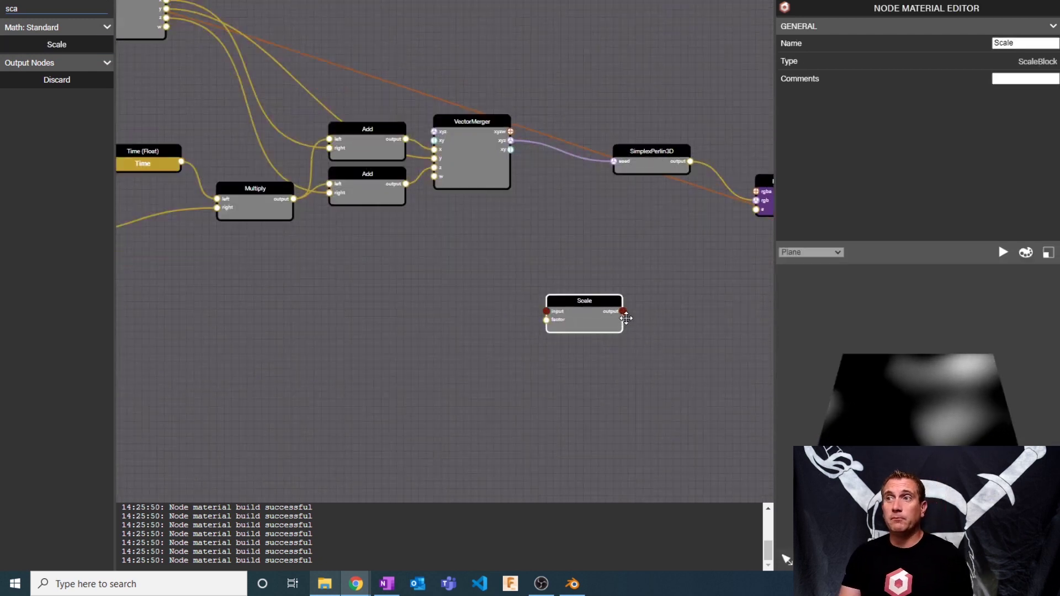
scroll(626, 319, "up", 2)
left_click_drag(570, 297, 544, 181)
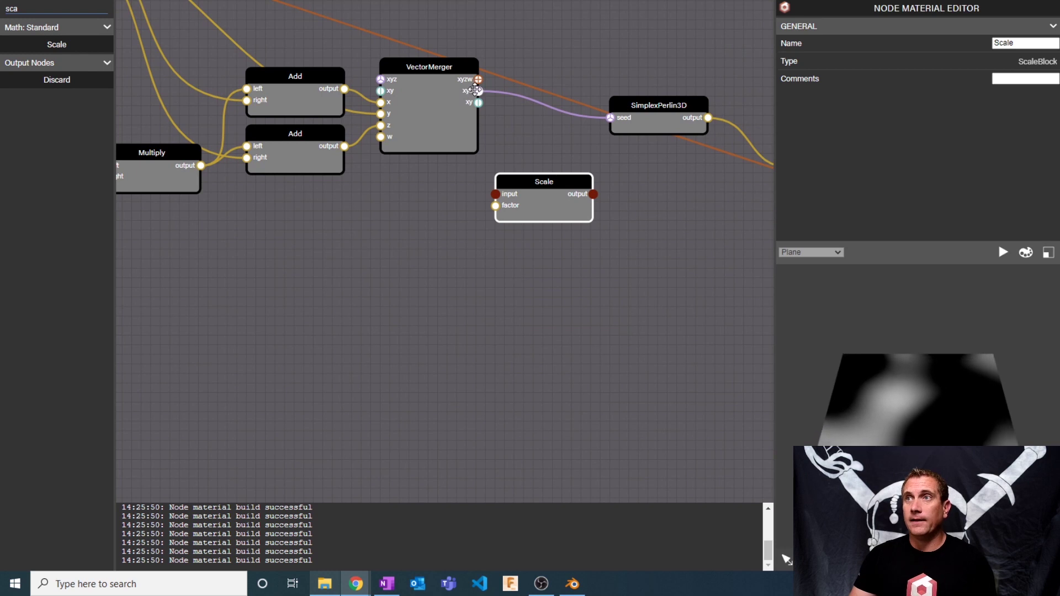
Step: Route VectorMerger's xyz output through Scale into SimplexPerlin3D's seed, and feed the Scale factor from a new Float of 1
left_click_drag(475, 90, 392, 267)
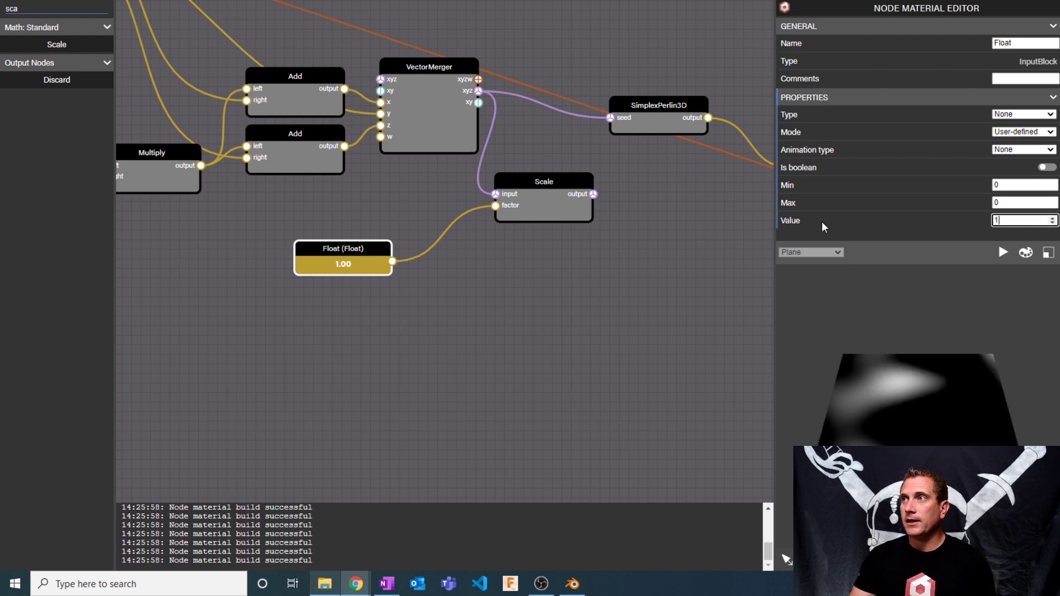
left_click_drag(593, 194, 611, 119)
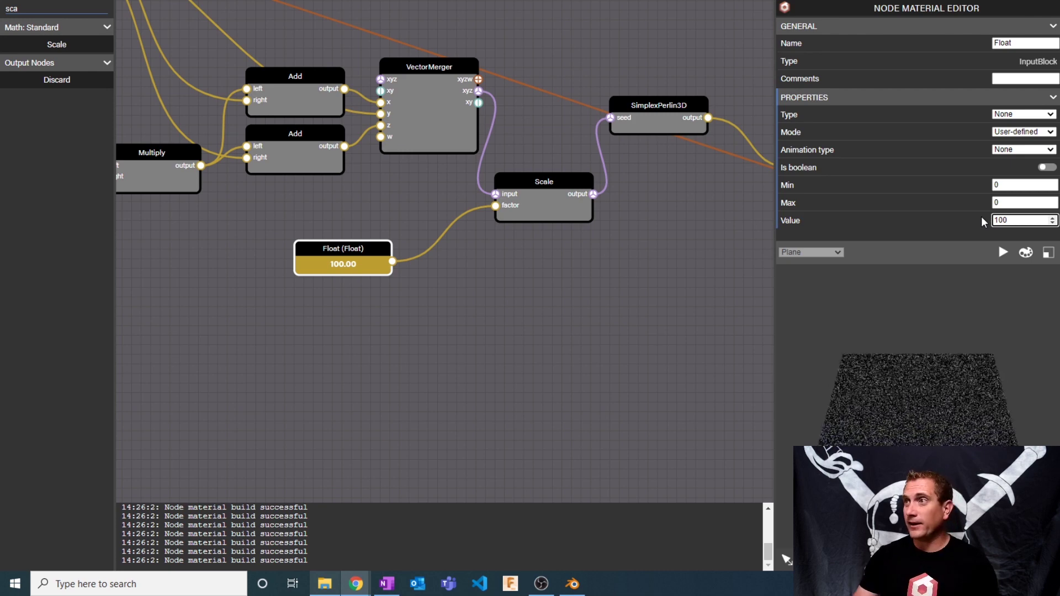
Step: Try 0.5 as the scale factor, rename its Float input noiseScale, and settle on a value of 2
key("ctrl+a")
type("0.5")
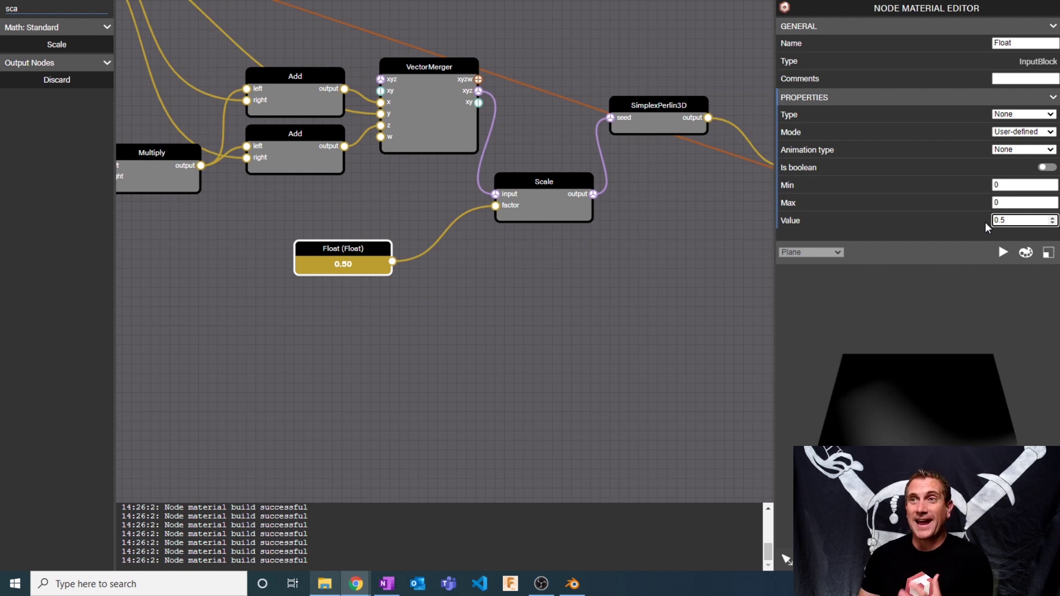
double_click(1017, 43)
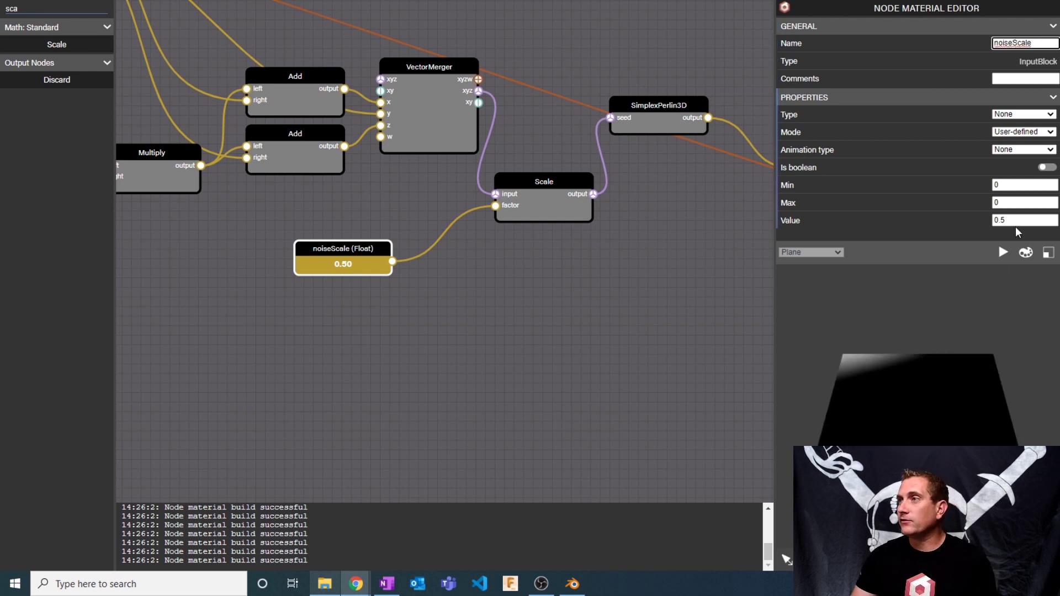
double_click(1000, 221)
type("2")
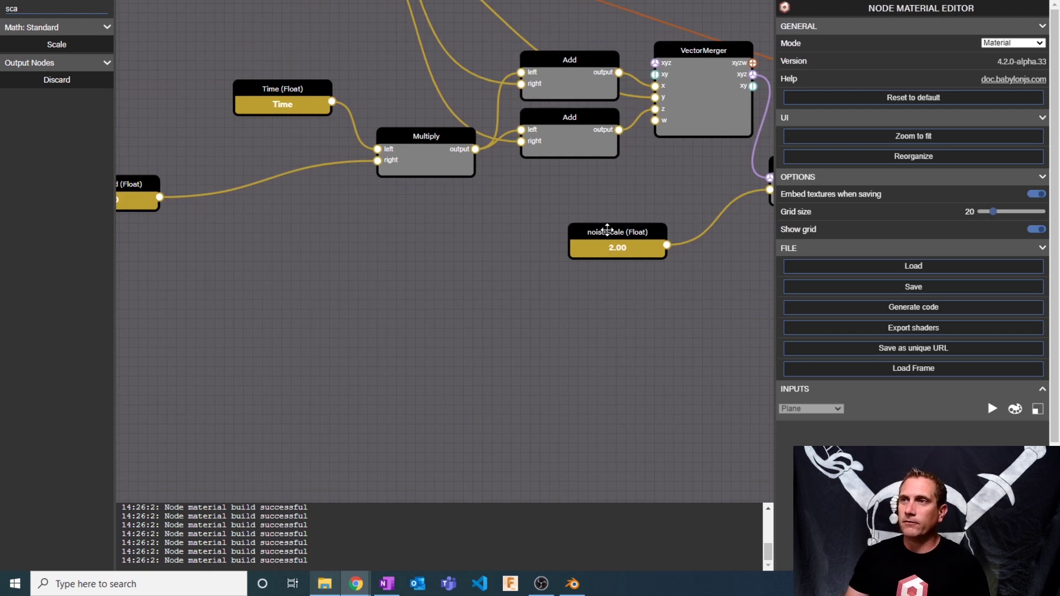
Step: Move the noiseScale block directly beneath noiseSpeed and align the two
left_click_drag(607, 232, 265, 244)
left_click(224, 272)
left_click(255, 241)
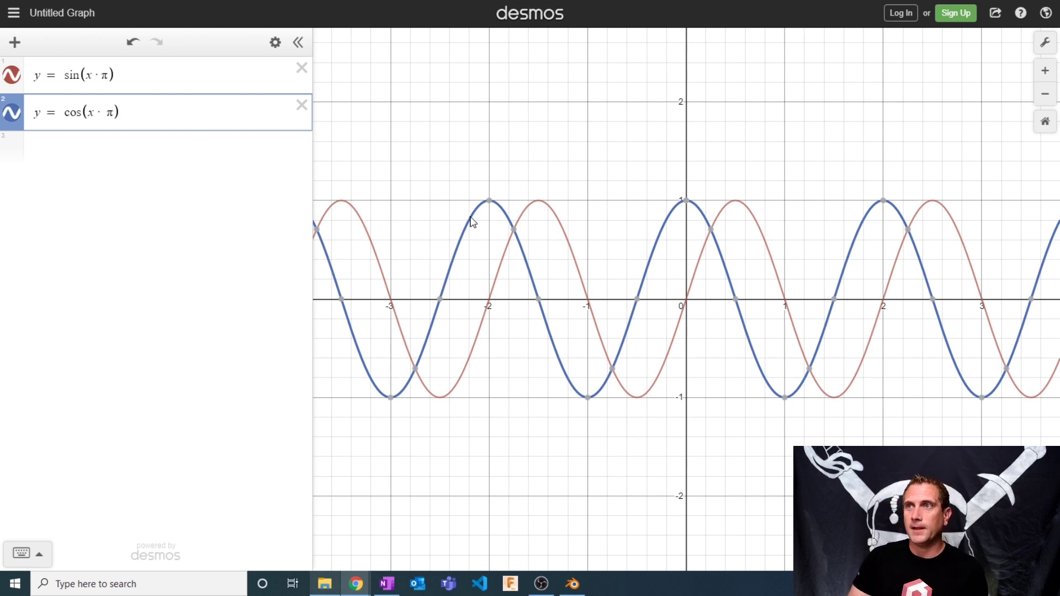
Step: Switch to the Desmos graph and compare the sin(x·π) and cos(x·π) curves at x = -2, -1.5 and -1
mouse_move(491, 204)
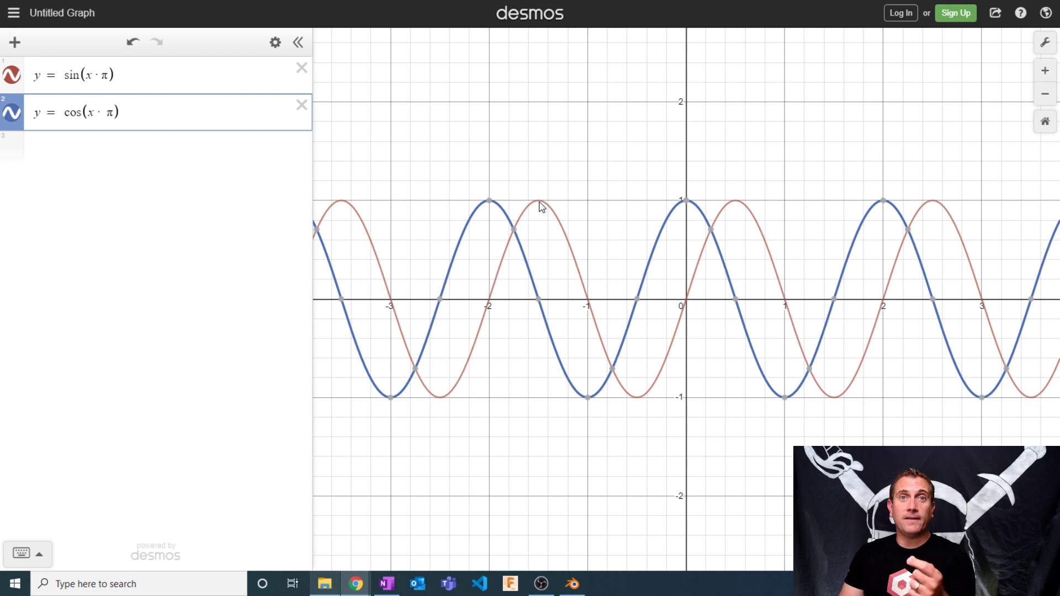
mouse_move(538, 302)
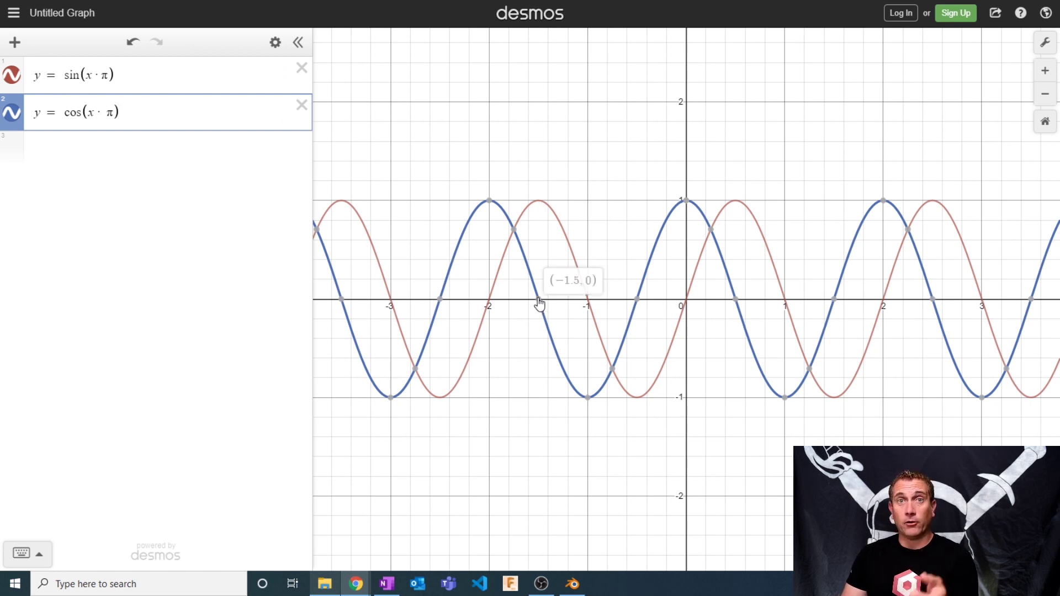
mouse_move(586, 398)
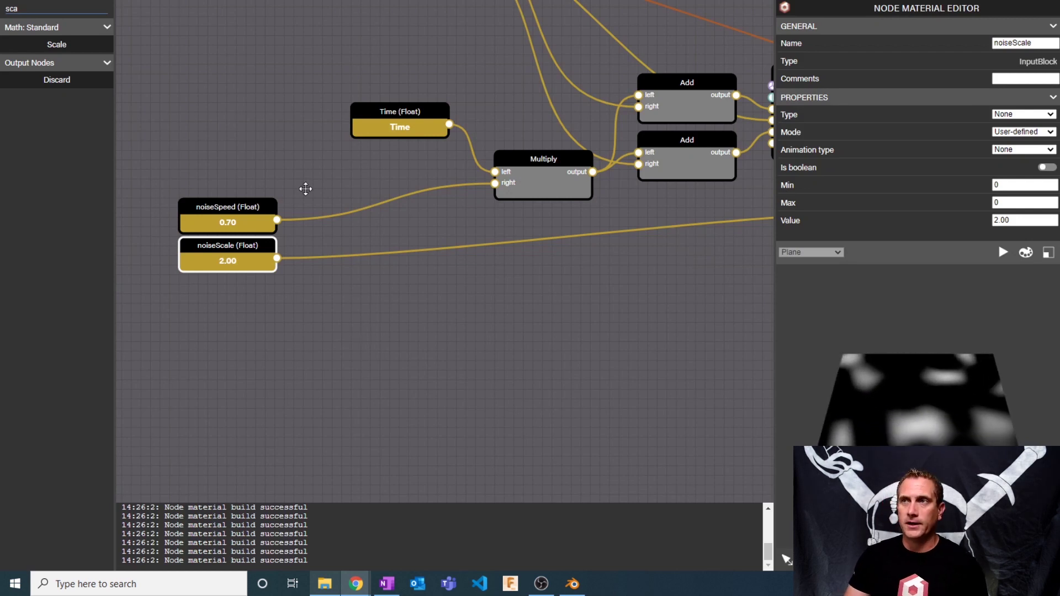
Step: Add two Float input blocks in the empty area below noiseScale, one beneath the other
double_click(87, 11)
type("float")
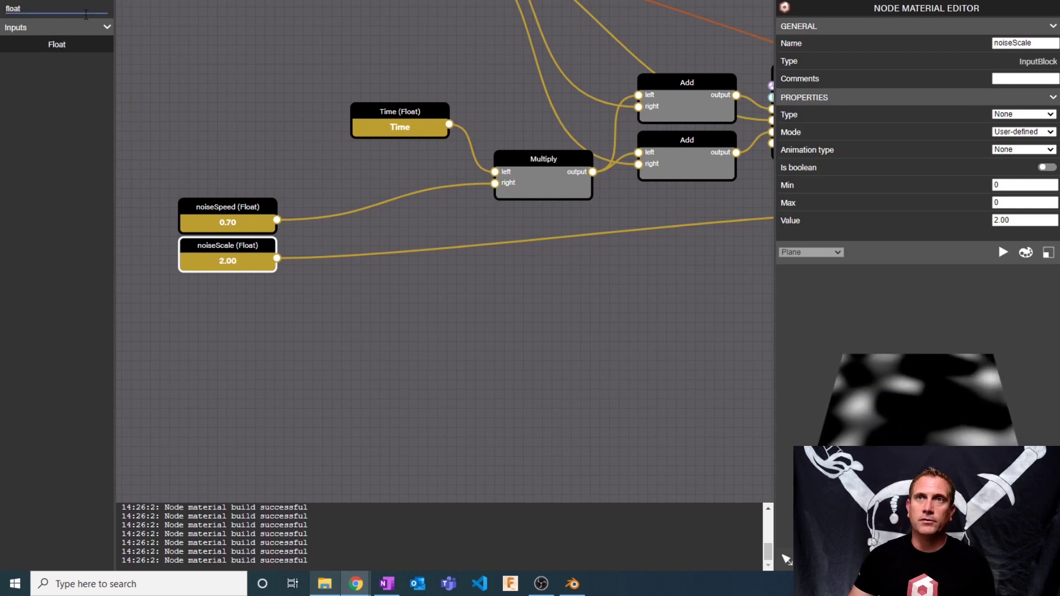
left_click_drag(60, 44, 298, 370)
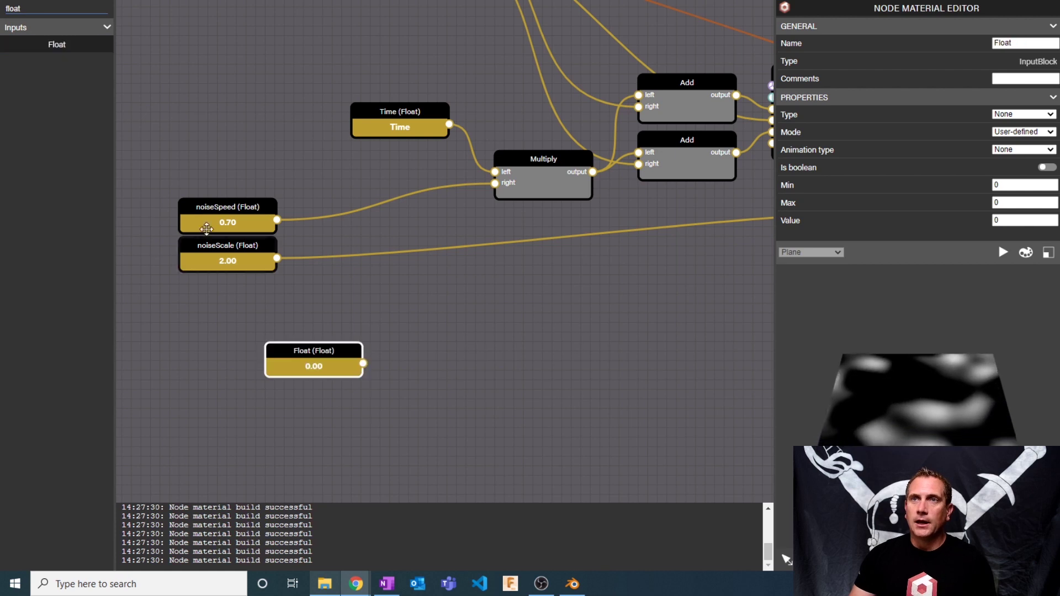
left_click_drag(65, 50, 332, 420)
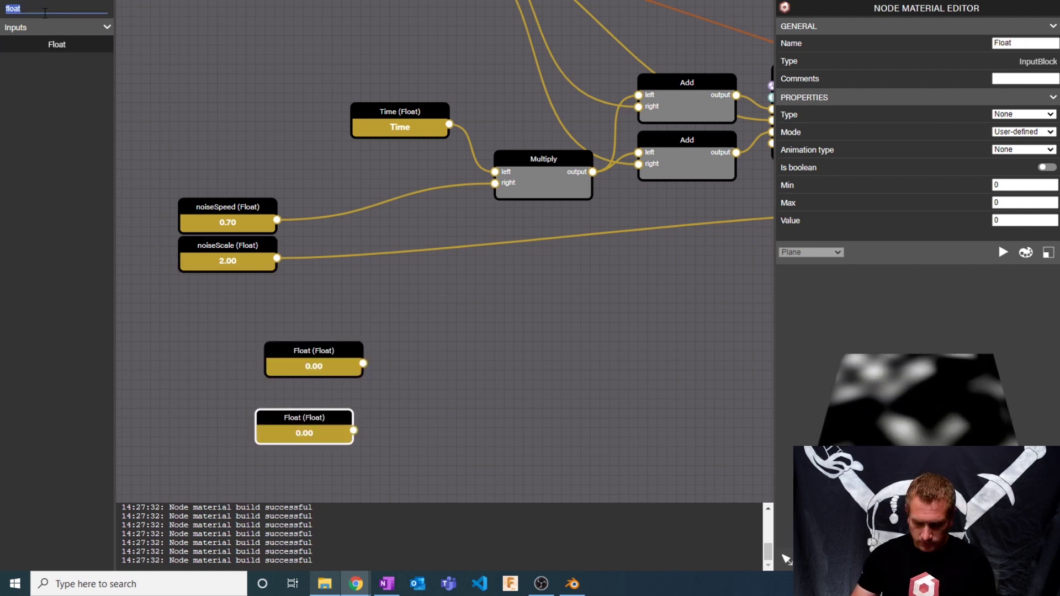
Step: Add three Multiply blocks beside the new Float inputs
key("BackSpace")
type("mult")
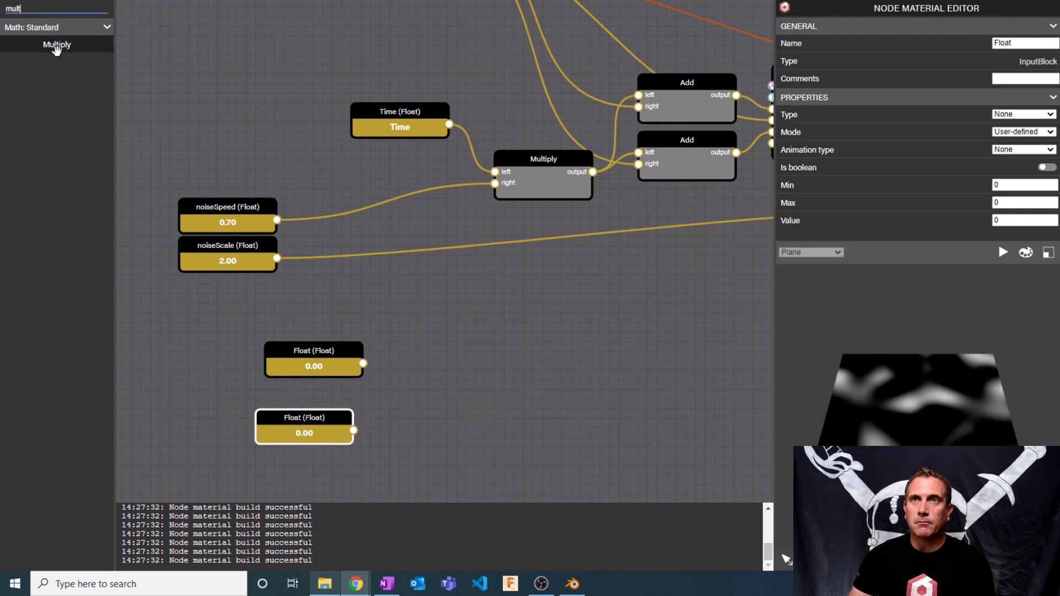
left_click_drag(55, 46, 495, 338)
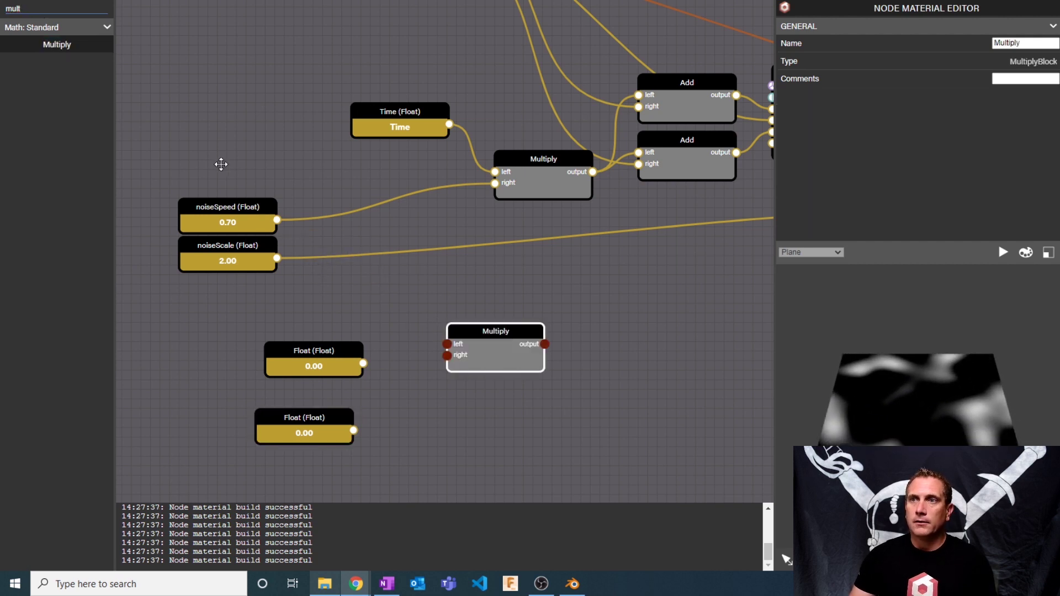
left_click(219, 135)
left_click_drag(59, 44, 522, 425)
left_click_drag(65, 46, 651, 293)
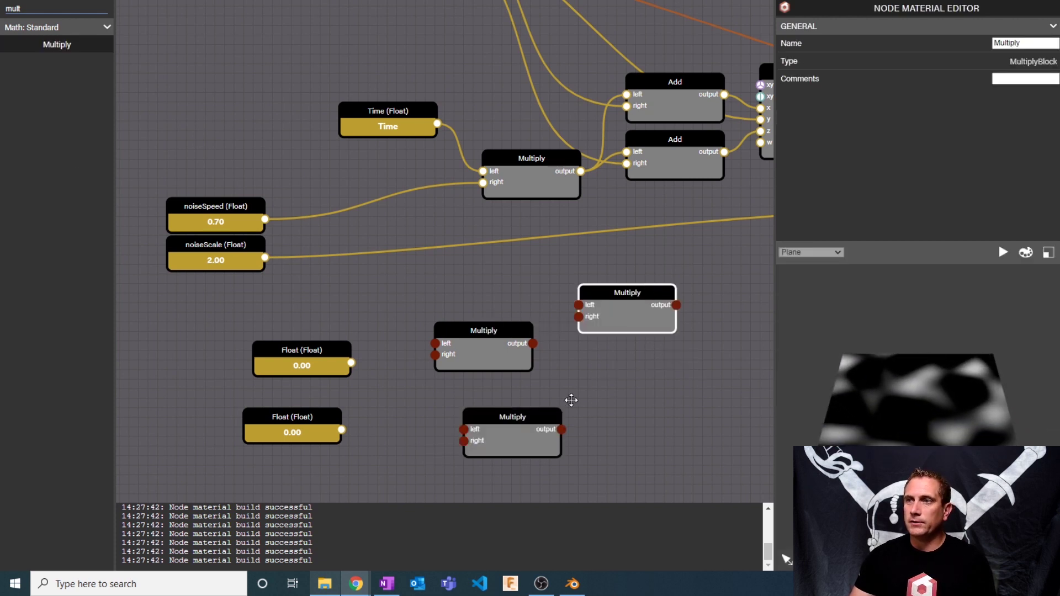
Step: Stack two of the new Multiply blocks beyond the third one, and stack the two Float inputs in an aligned column
left_click_drag(539, 420, 662, 360)
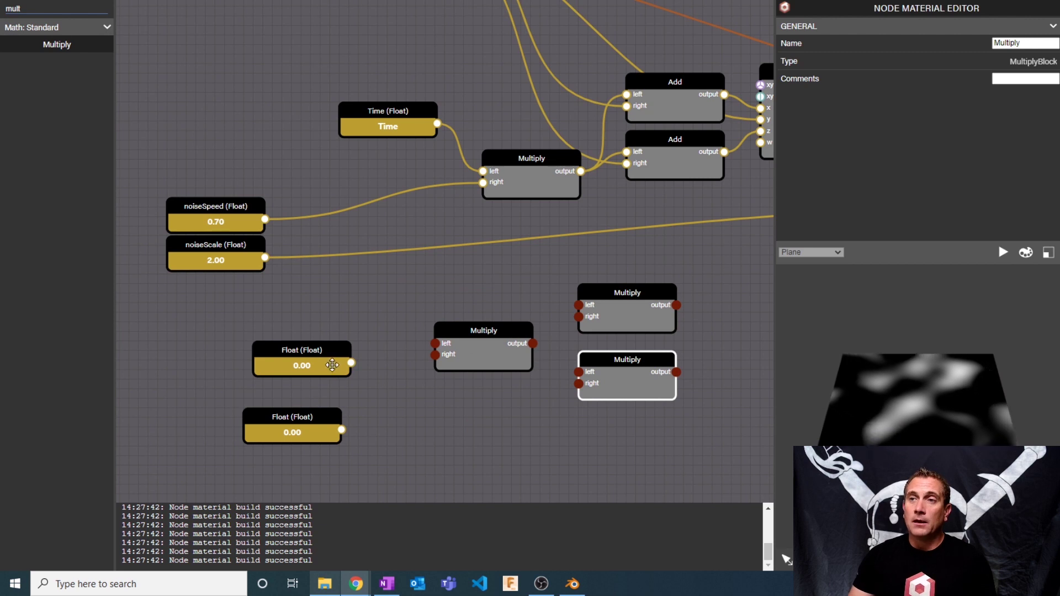
left_click_drag(324, 350, 326, 313)
left_click_drag(311, 421, 322, 363)
Step: Rename the upper new Float input pi and set its value to 3.14
left_click(298, 313)
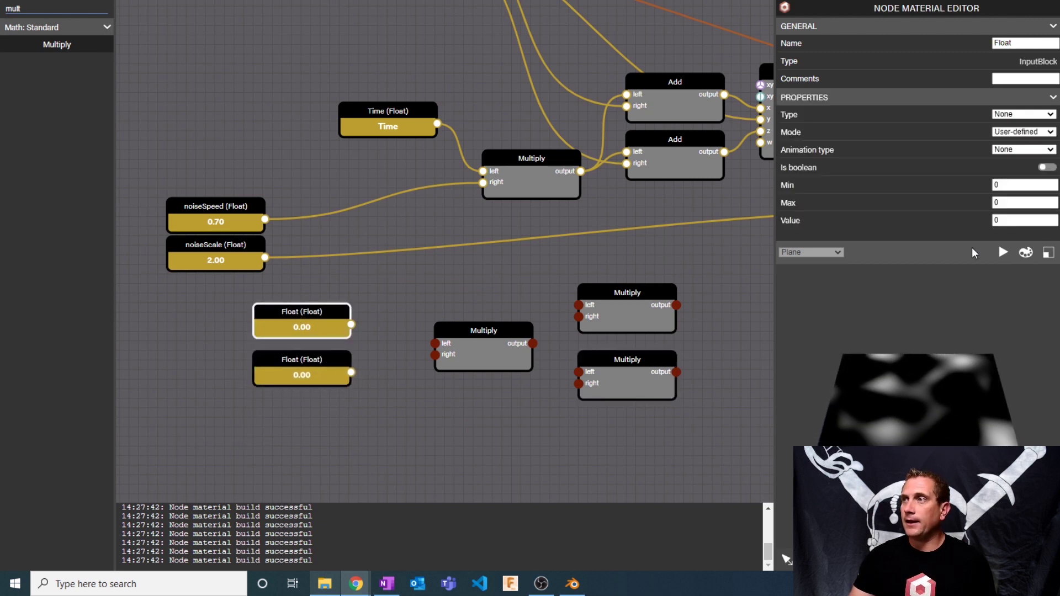
left_click(1000, 220)
double_click(1020, 42)
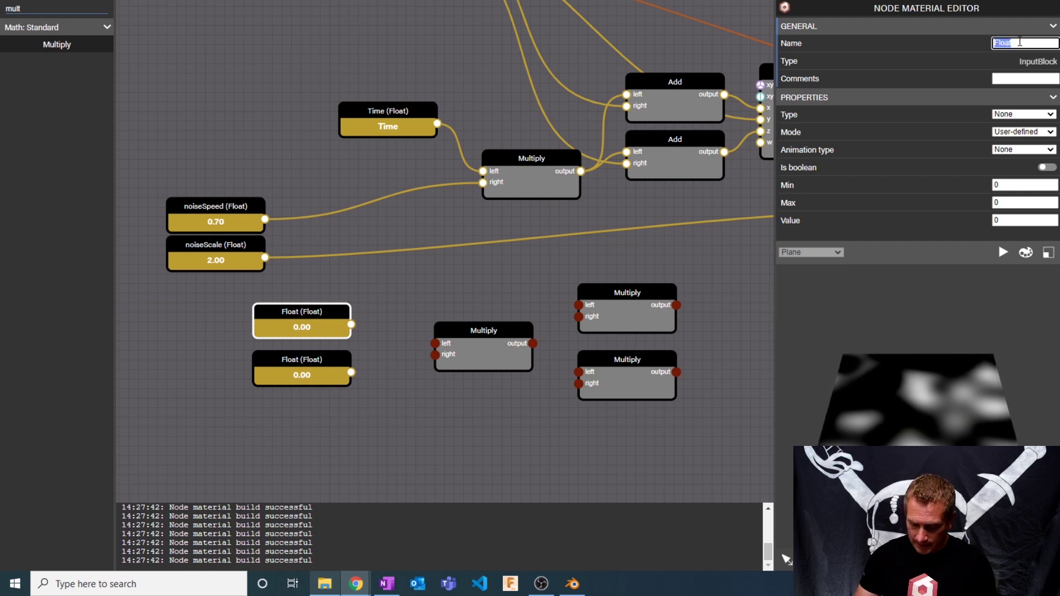
left_click(1010, 221)
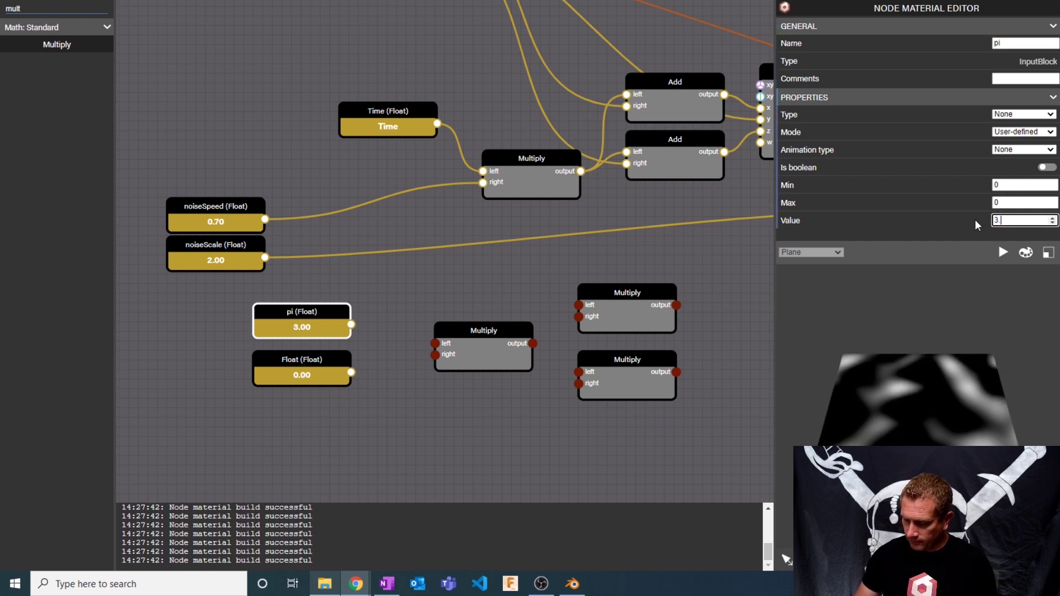
Step: Rename the lower new Float input noiseDirection and give it a minimum of -1 and a maximum of 1
left_click(329, 356)
left_click(1006, 43)
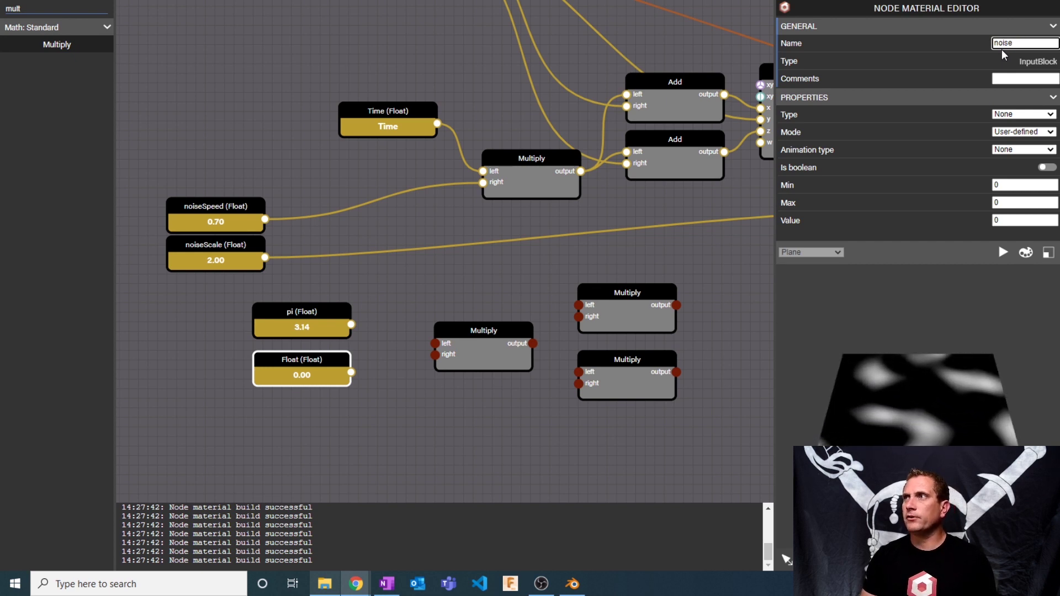
type("noiseDirection")
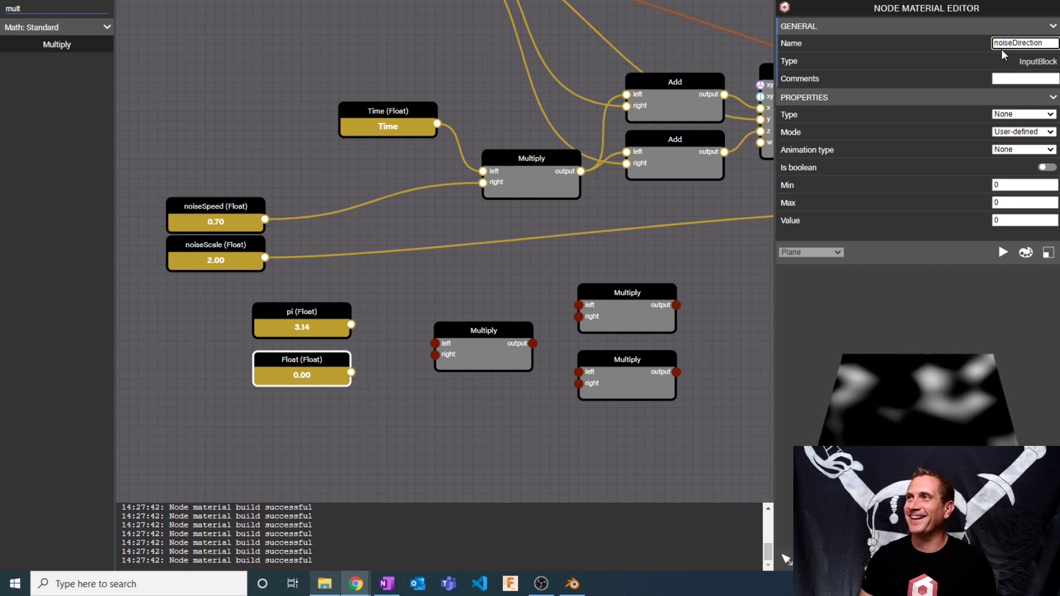
key("Return")
left_click(1010, 185)
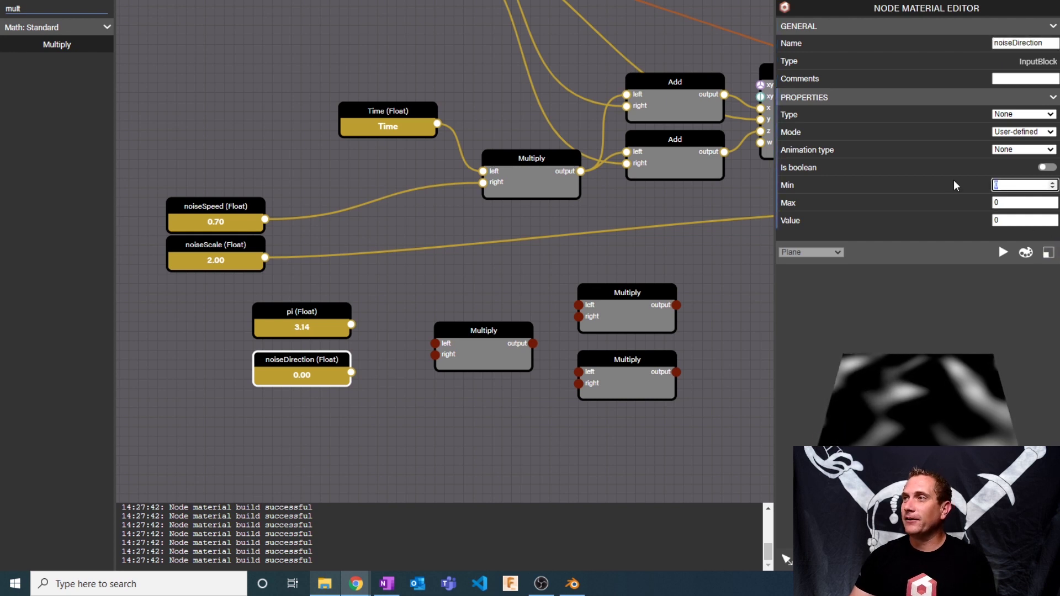
type("-11")
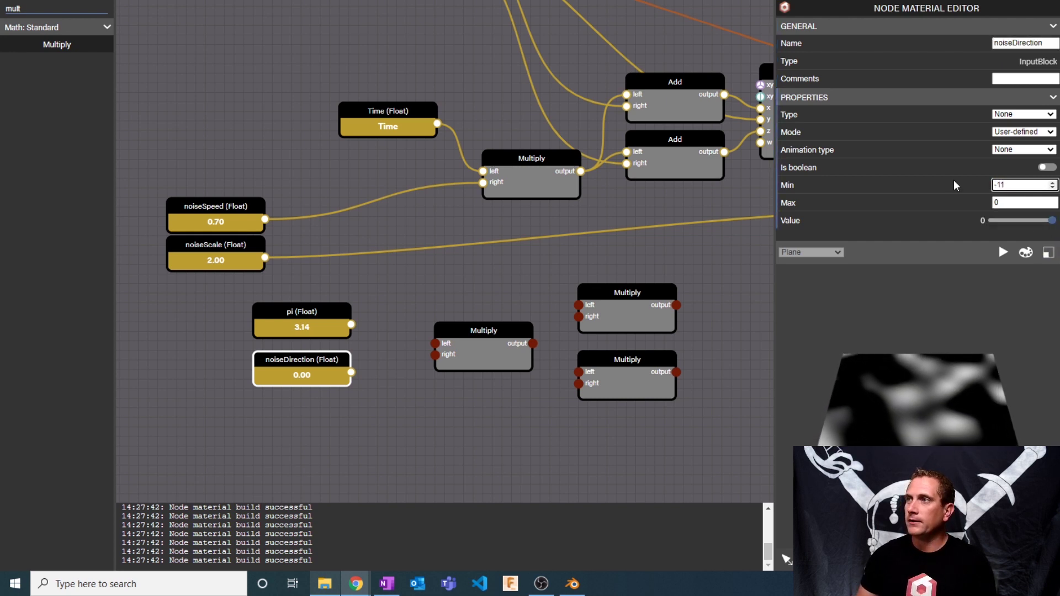
key("Tab")
type("1")
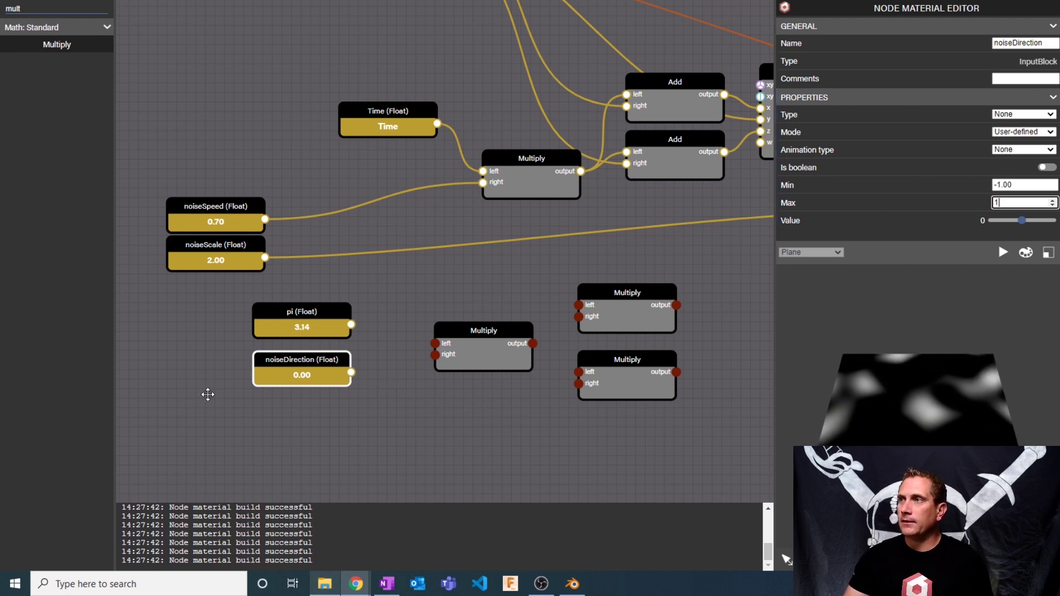
Step: Connect pi and noiseDirection to the left and right inputs of the nearest Multiply block and move that block closer to them
left_click_drag(353, 325, 364, 362)
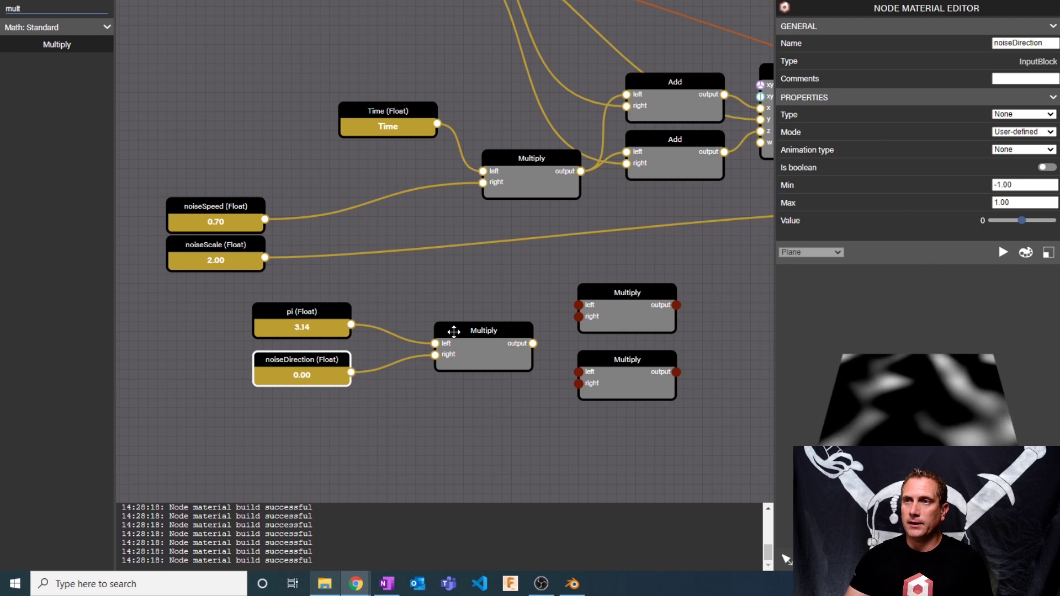
left_click_drag(453, 332, 395, 331)
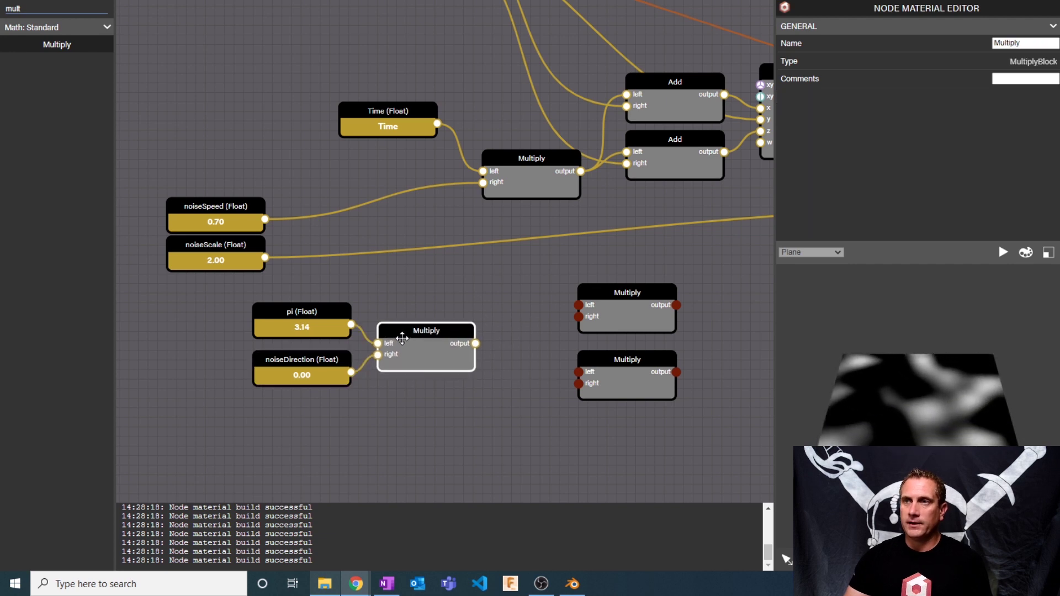
left_click(328, 360)
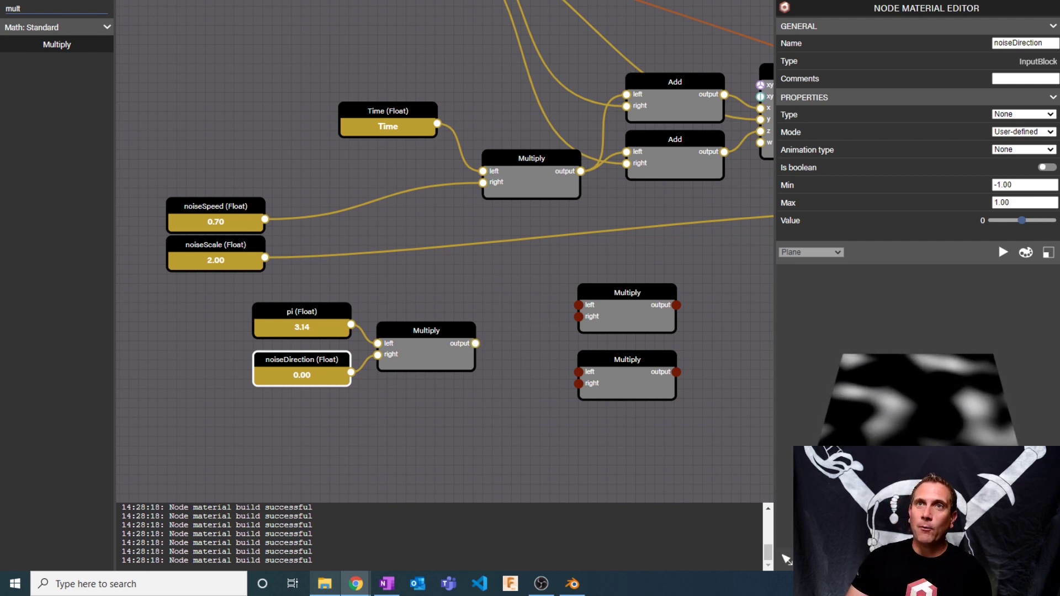
Step: Move the two stacked Multiply blocks farther out and add a Cos and a Sin block in the gap before them
left_click_drag(615, 255, 586, 292)
left_click_drag(503, 345, 609, 335)
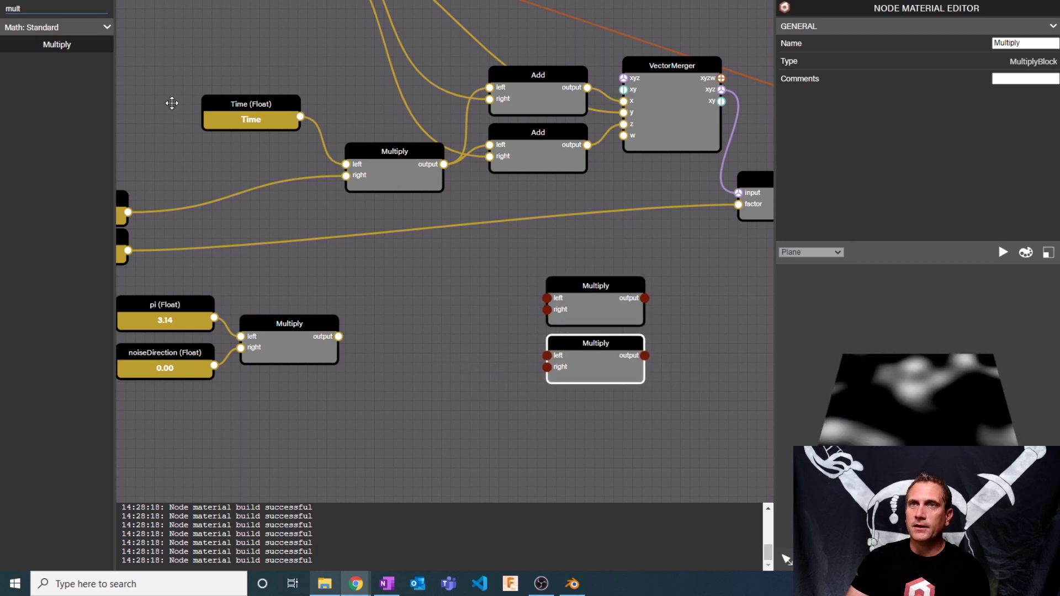
type("cos")
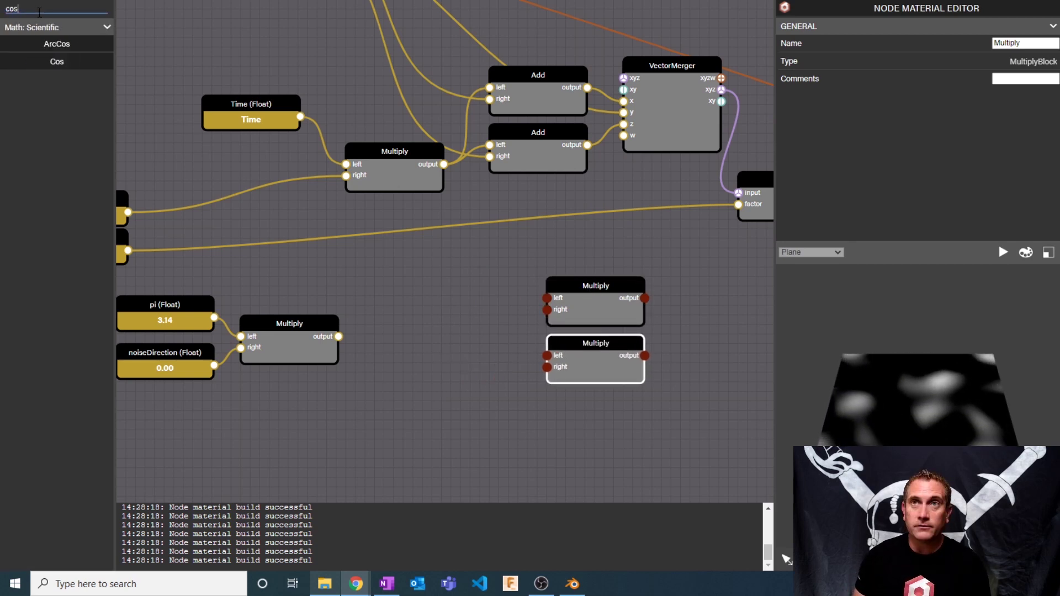
left_click_drag(57, 62, 424, 312)
left_click(54, 7)
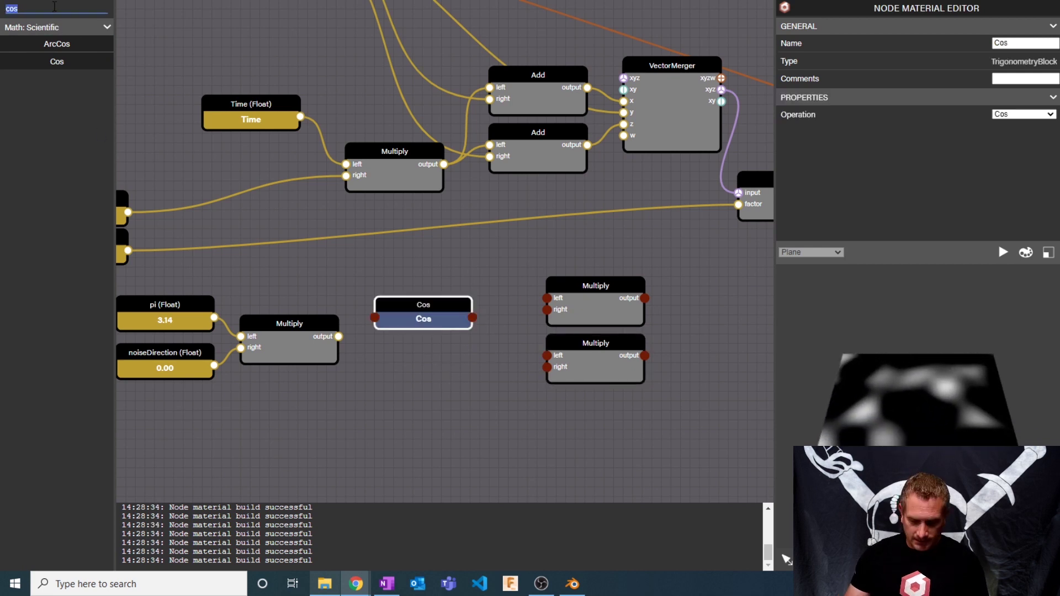
type("sin")
left_click_drag(57, 61, 431, 364)
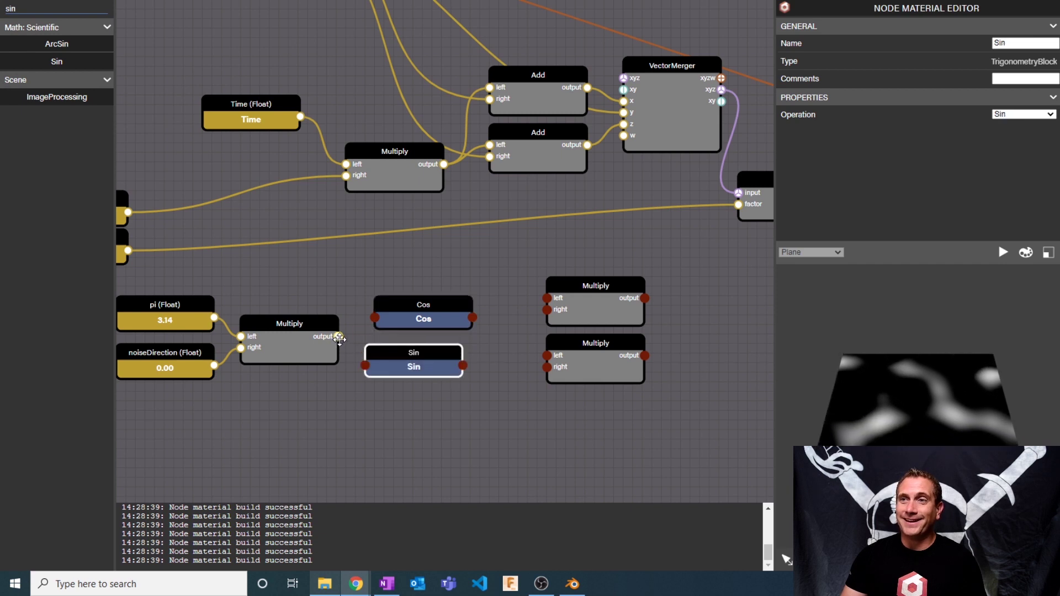
Step: Feed the pi–noiseDirection product into Cos and Sin, and connect Cos to the upper and Sin to the lower Multiply's right input
left_click_drag(340, 339, 418, 341)
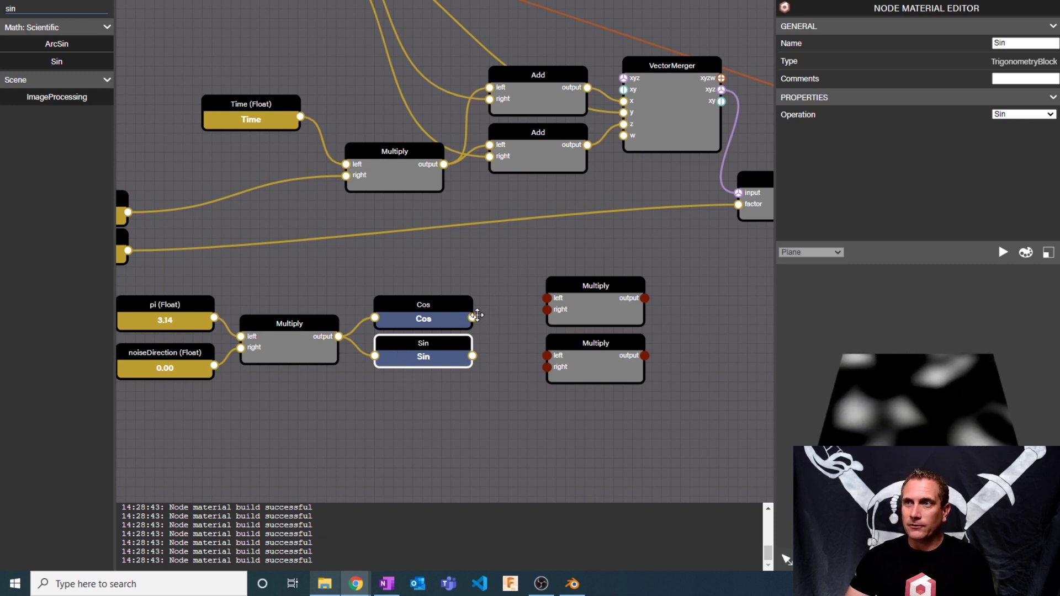
left_click_drag(472, 317, 547, 299)
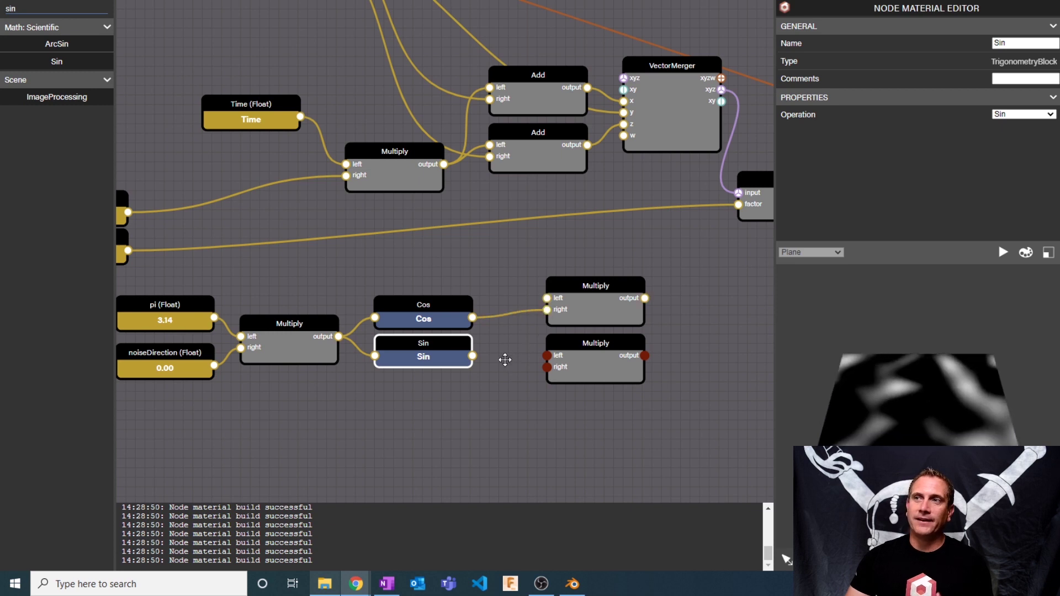
left_click_drag(472, 356, 547, 366)
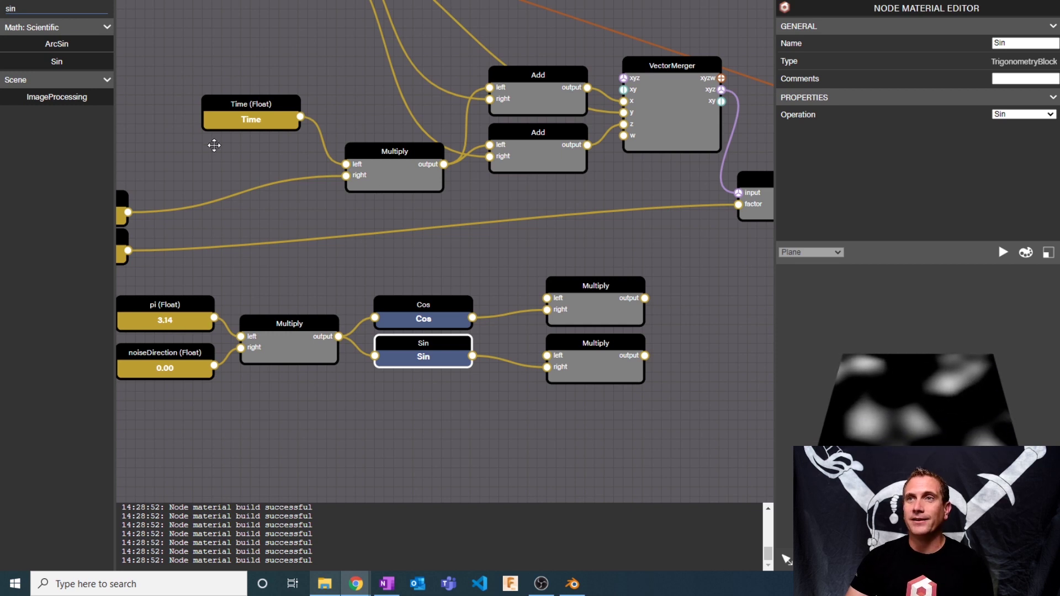
Step: Connect the output of the Time–noiseSpeed Multiply block to the left inputs of the two Multiply blocks fed by Cos and Sin
left_click_drag(214, 145, 276, 148)
left_click(314, 109)
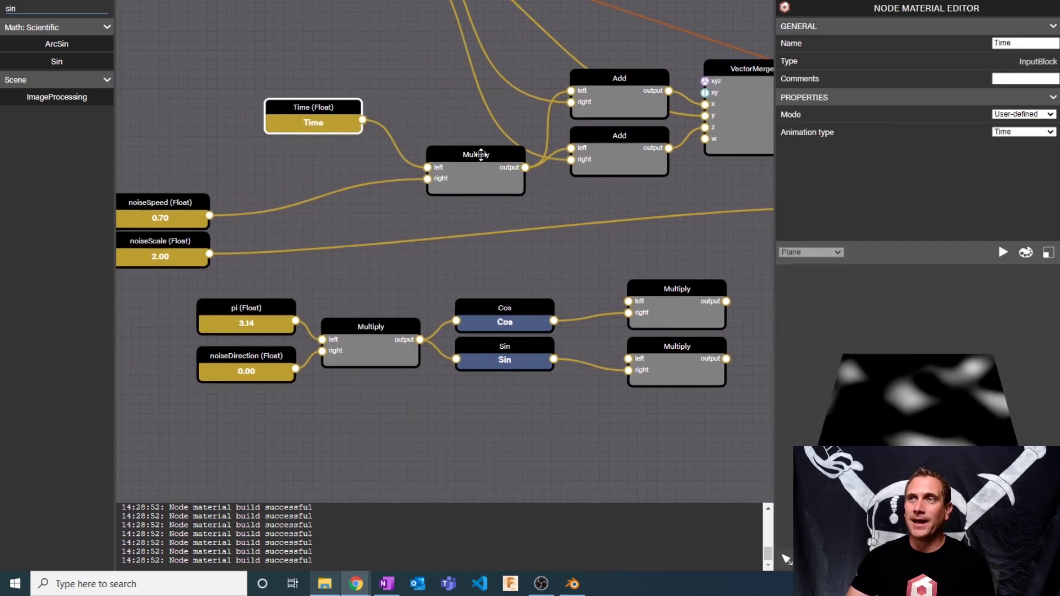
left_click_drag(481, 155, 628, 358)
left_click(629, 227)
scroll(533, 249, "down", 6)
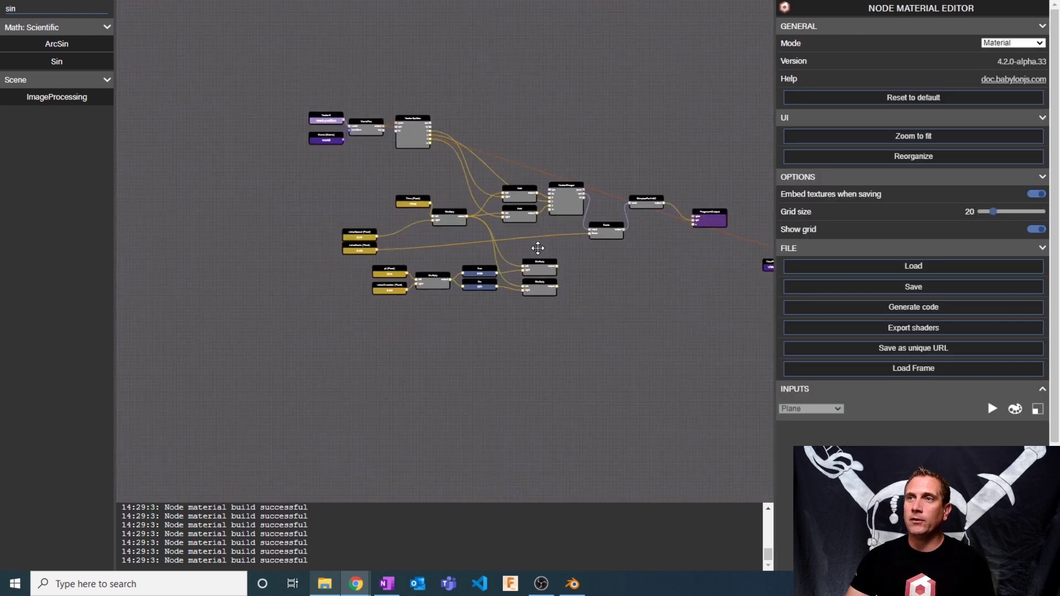
Step: Select the noise inputs, Time, pi, Cos, Sin and all Multiply blocks and move them together away from the Add blocks
scroll(533, 248, "up", 5)
left_click_drag(178, 113, 455, 363)
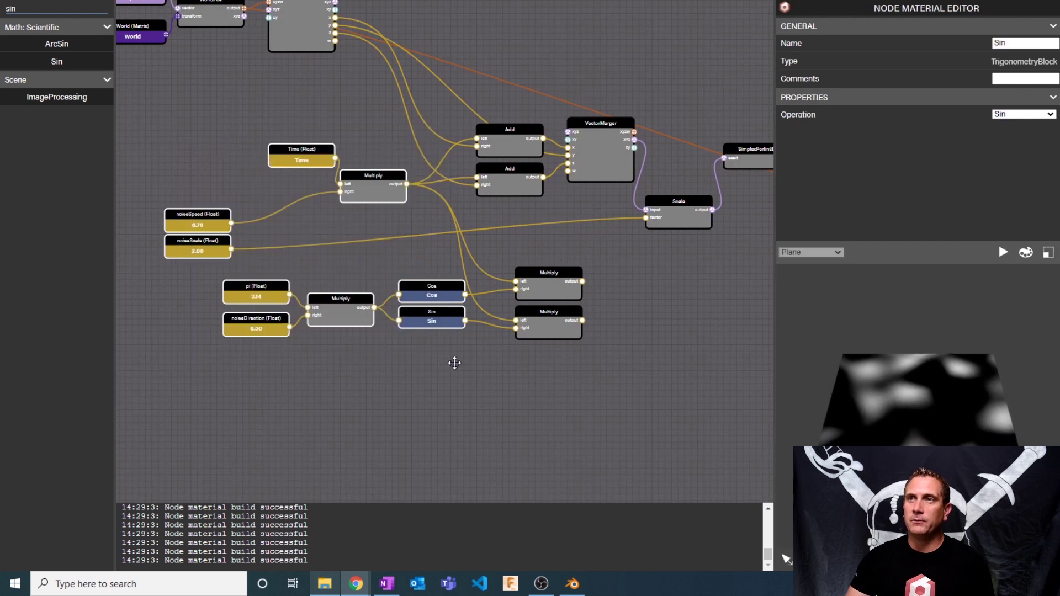
left_click(549, 318)
left_click_drag(608, 276, 684, 288)
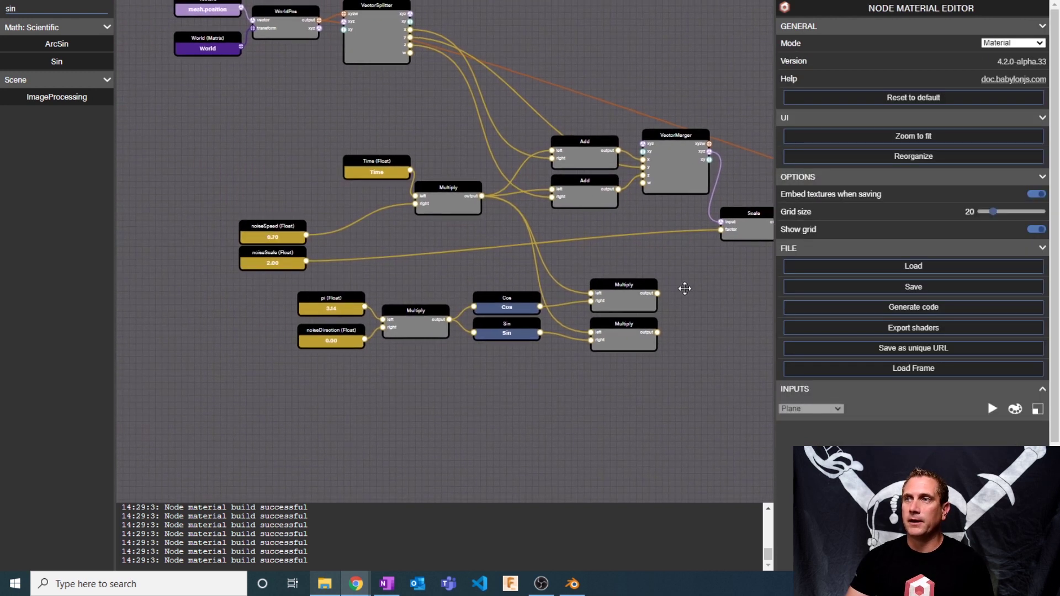
left_click_drag(233, 119, 488, 371)
left_click(626, 329)
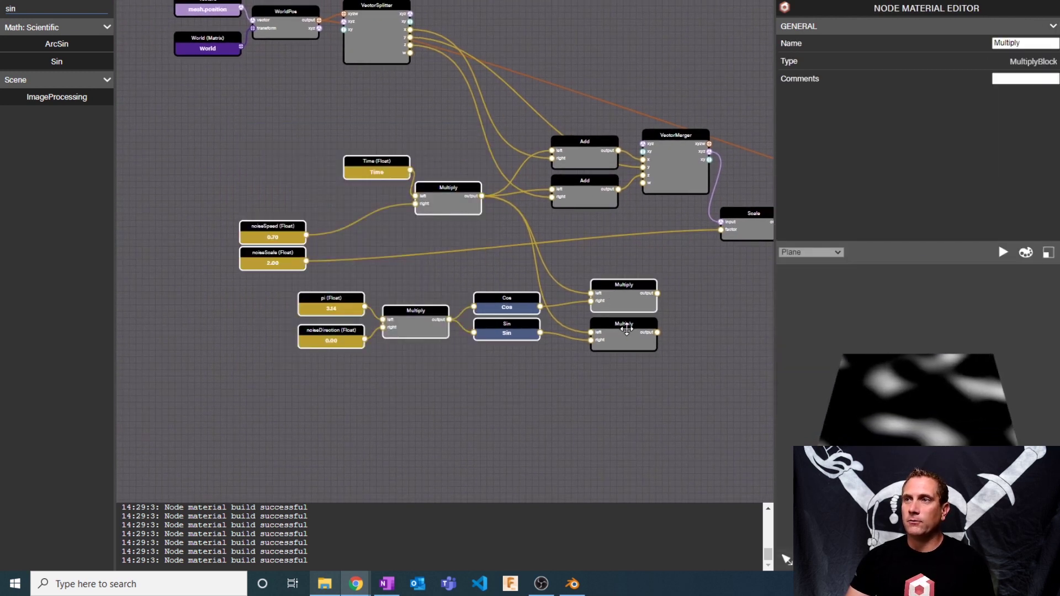
left_click_drag(627, 329, 396, 260)
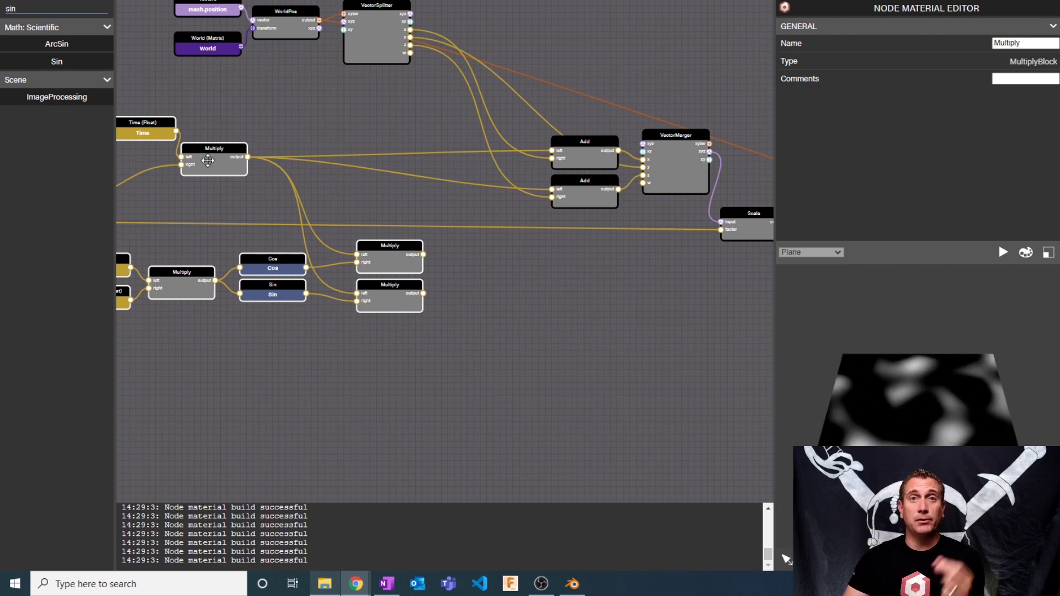
Step: Connect the Cos-fed Multiply output to the upper Add block's left input and the Sin-fed Multiply output to the lower Add block's left input
left_click(479, 254)
left_click_drag(423, 255, 552, 150)
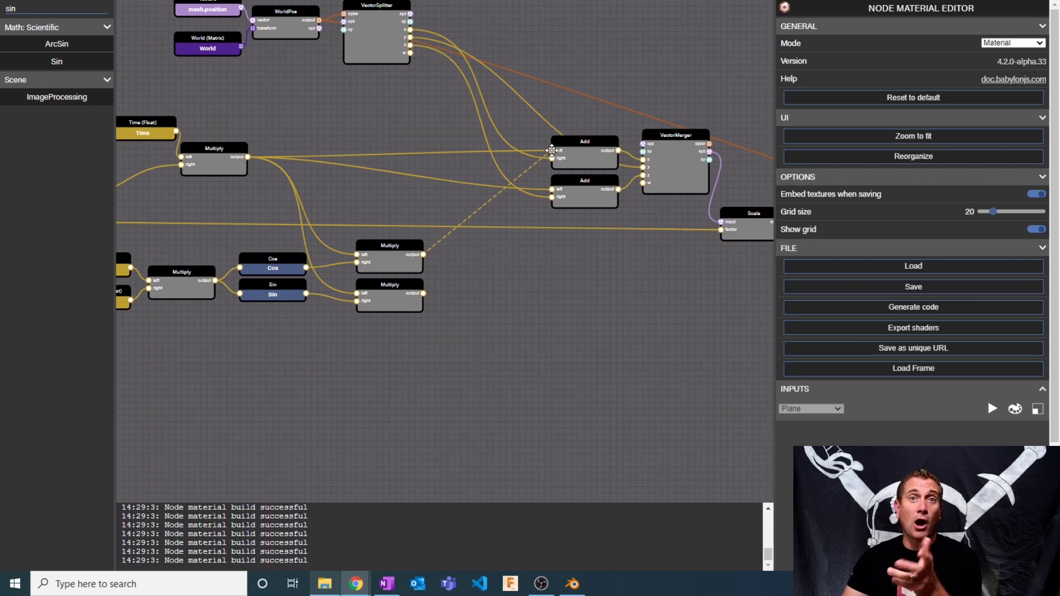
left_click_drag(552, 150, 552, 150)
left_click_drag(424, 293, 552, 188)
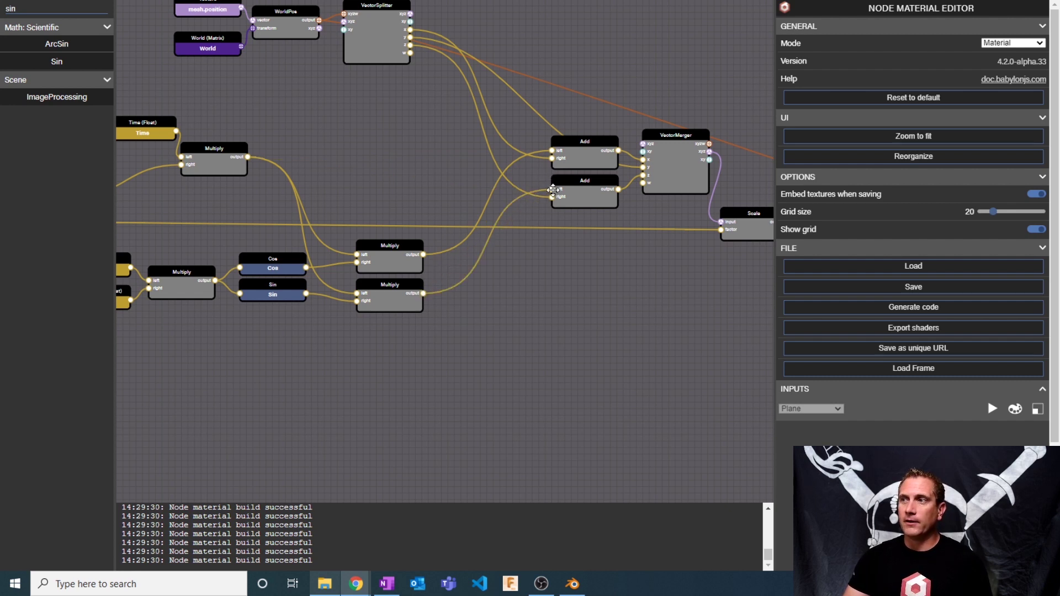
scroll(938, 249, "down", 3)
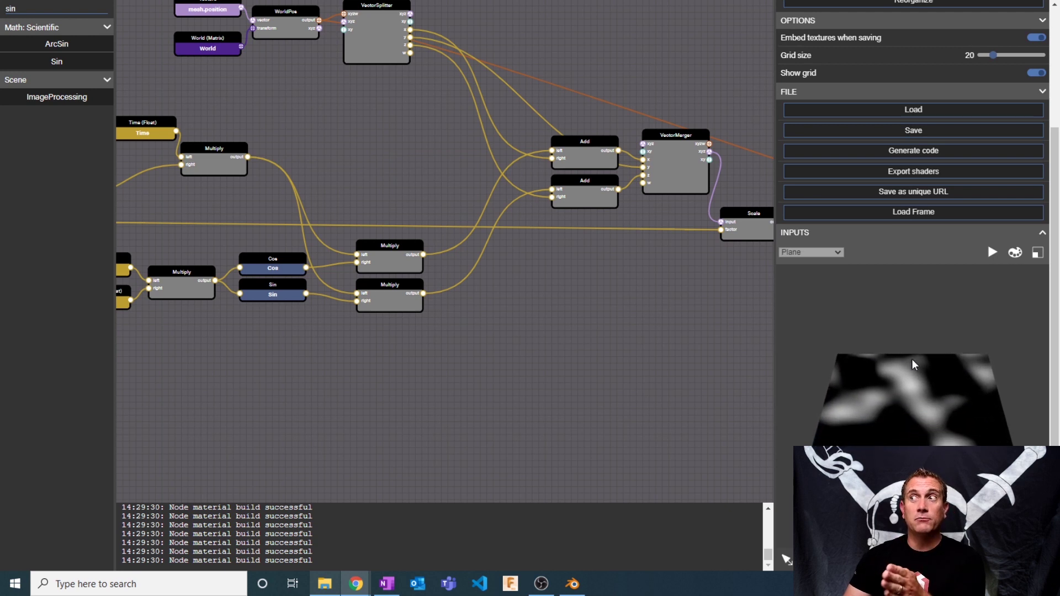
Step: Vary the noiseDirection value while watching the preview and leave it at -0.50
left_click_drag(398, 366, 565, 331)
left_click(264, 260)
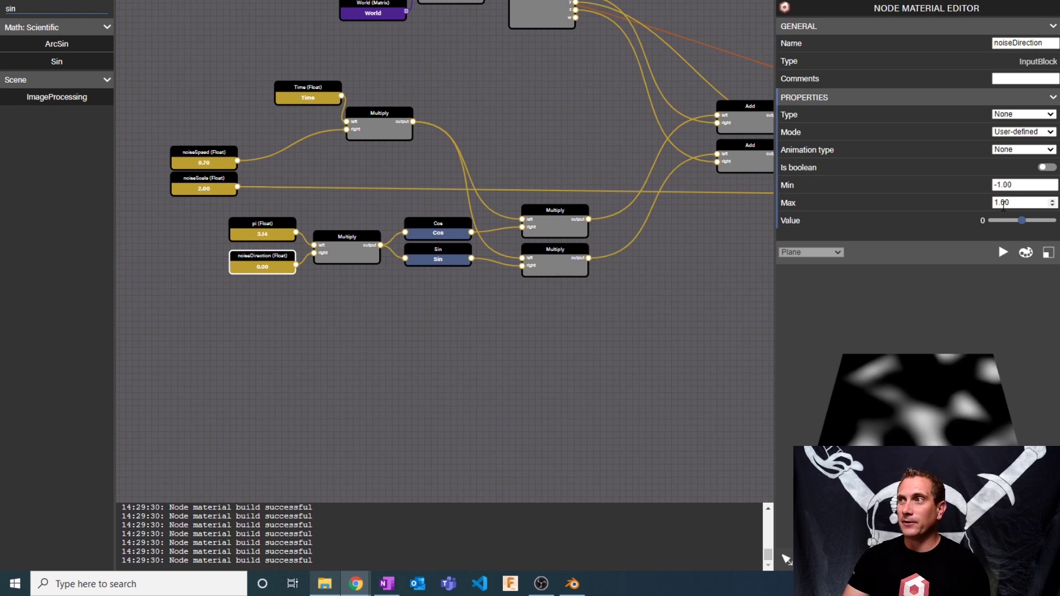
left_click_drag(1022, 220, 999, 220)
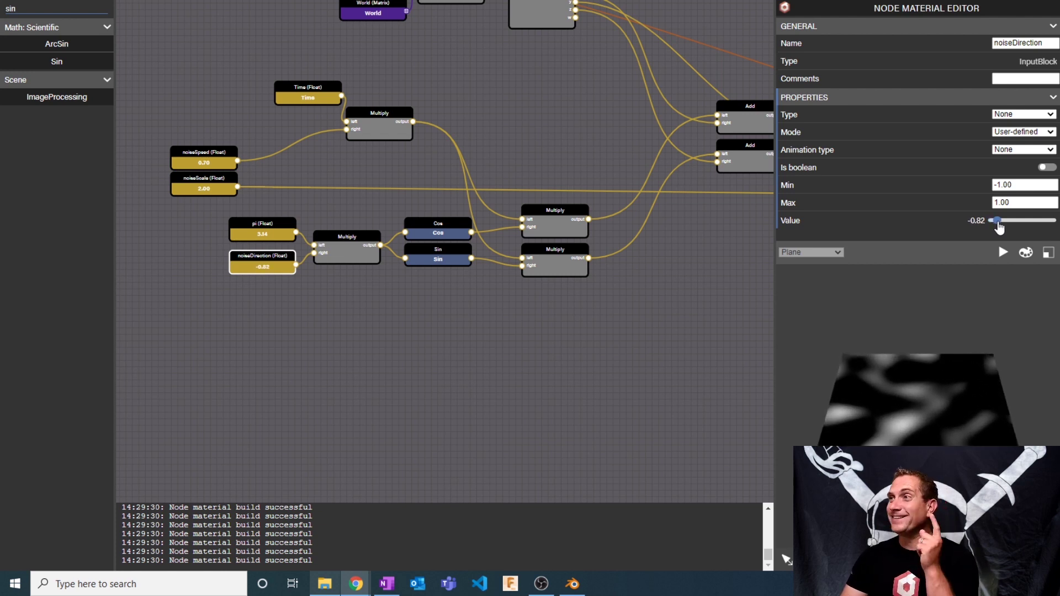
left_click_drag(997, 223, 1007, 225)
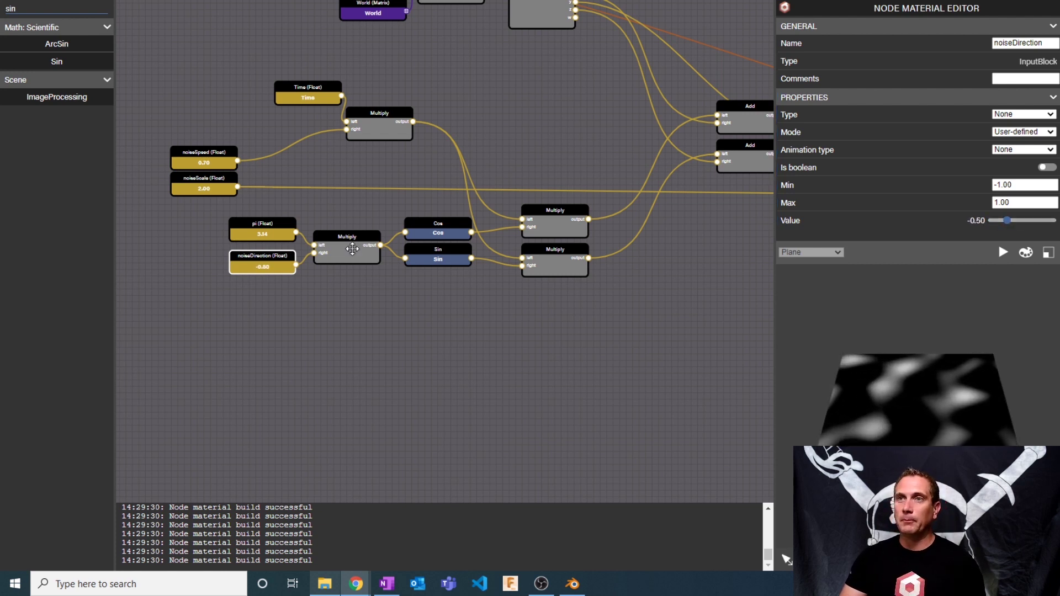
Step: Move noiseSpeed and noiseScale farther out and stack noiseDirection directly beneath them, apart from the pi block
left_click(205, 178)
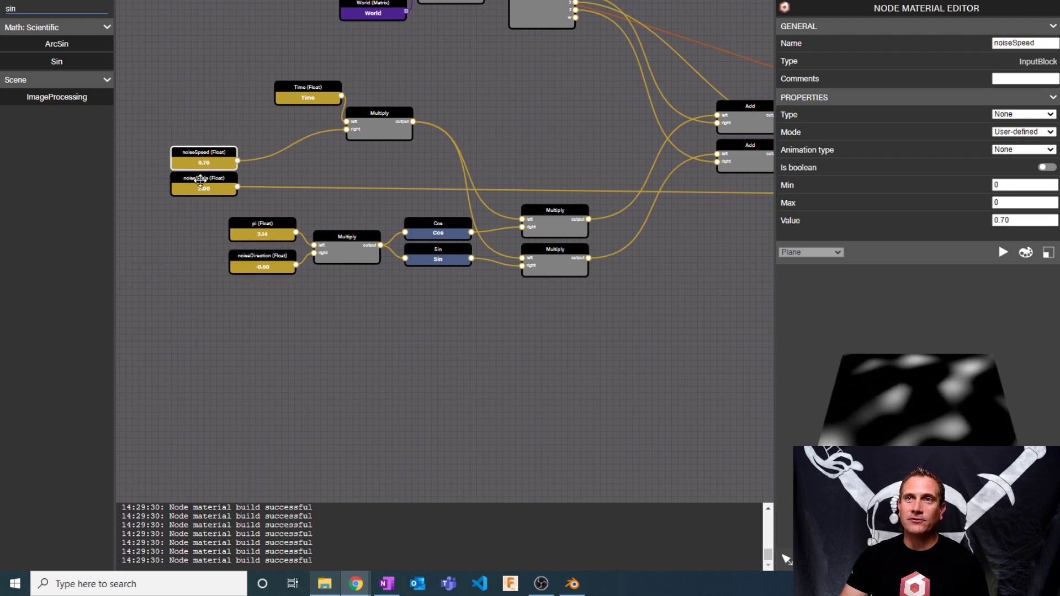
left_click_drag(210, 150, 166, 143)
left_click_drag(270, 253, 170, 207)
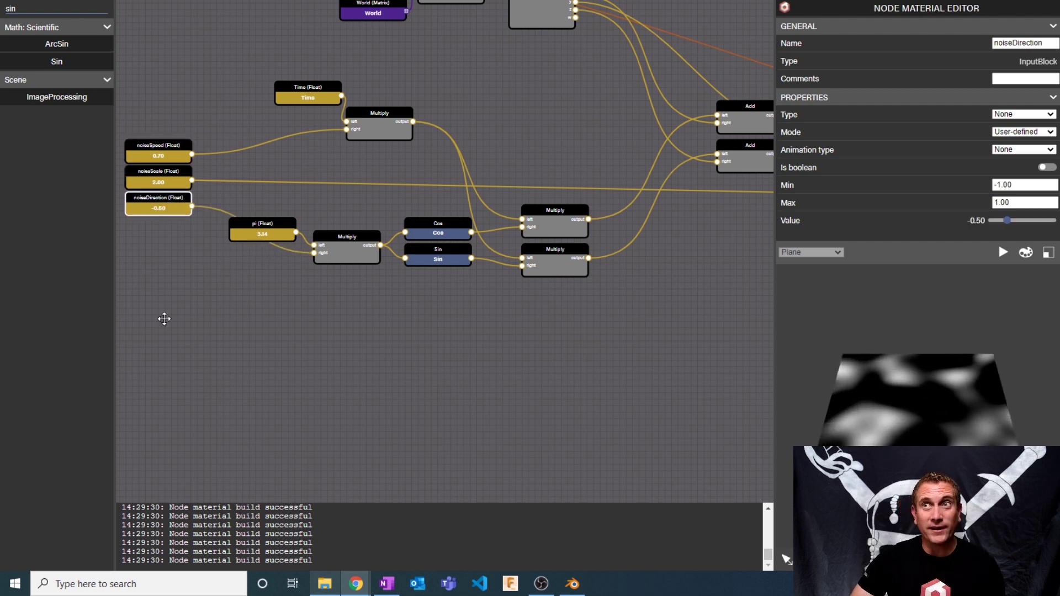
Step: Move the Time block and its Multiply block down beside the stacked noise inputs, just above the pi and Cos row
scroll(291, 324, "down", 4)
scroll(291, 324, "up", 2)
left_click_drag(444, 315, 399, 341)
left_click_drag(265, 191, 241, 240)
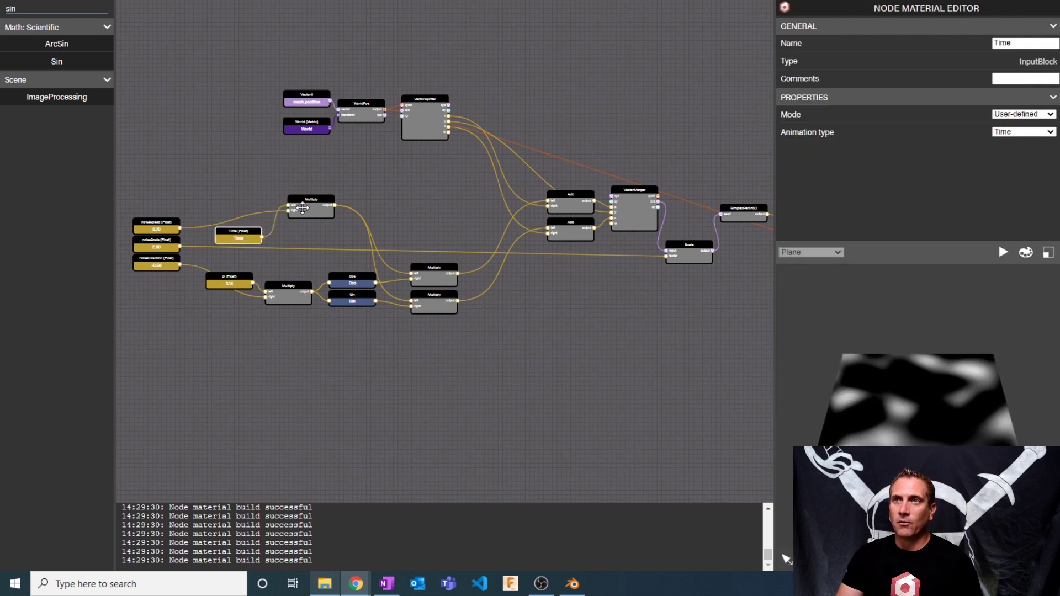
left_click_drag(311, 200, 310, 239)
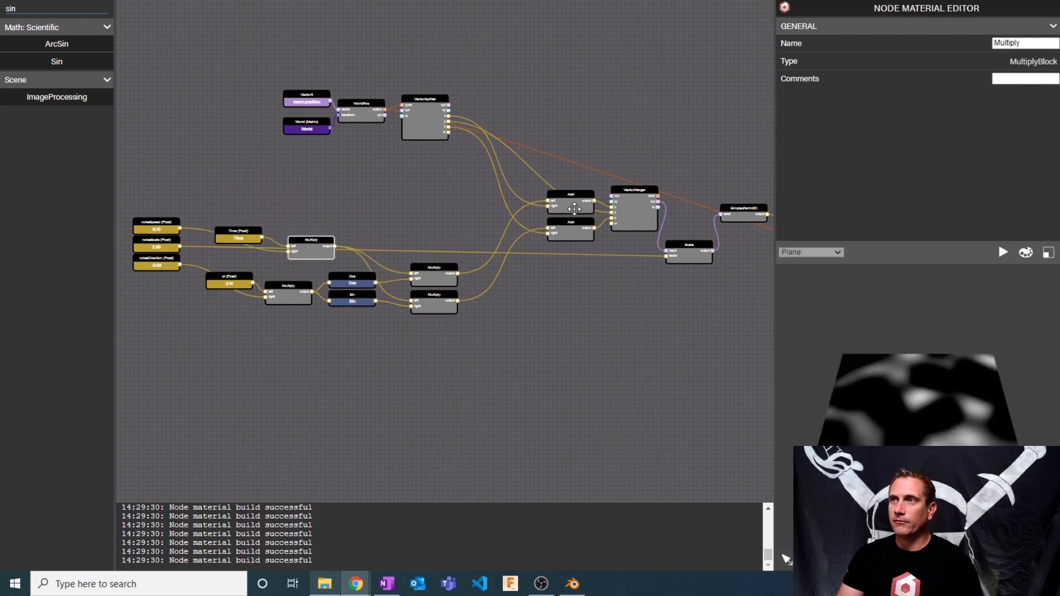
Step: Line up the two Add blocks, VectorMerger, Scale and SimplexPerlin3D in a compact row after the Cos-fed and Sin-fed Multiply blocks
left_click(570, 204)
left_click(633, 208)
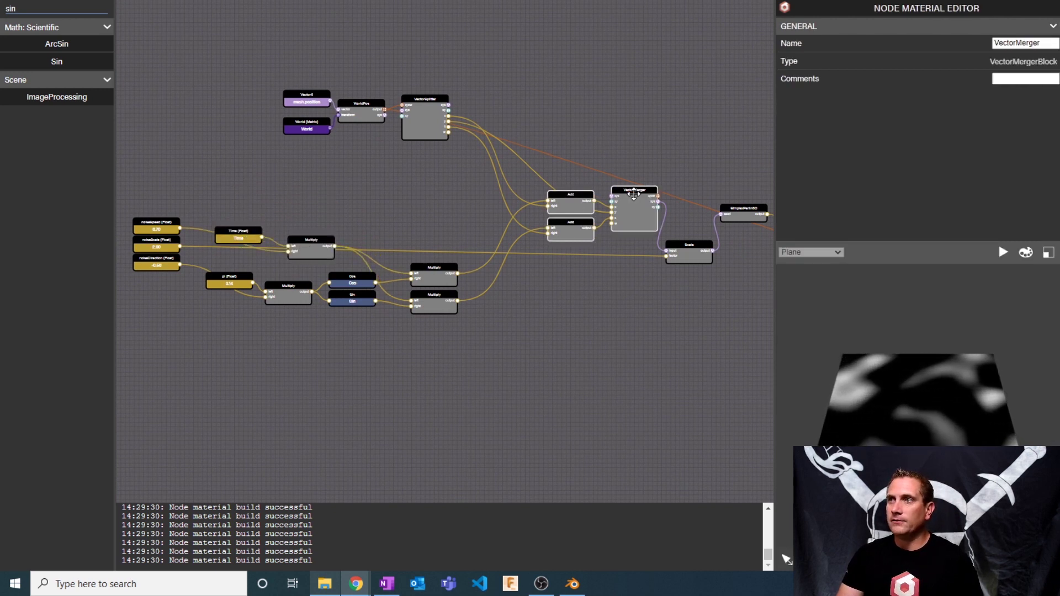
left_click_drag(633, 208, 570, 271)
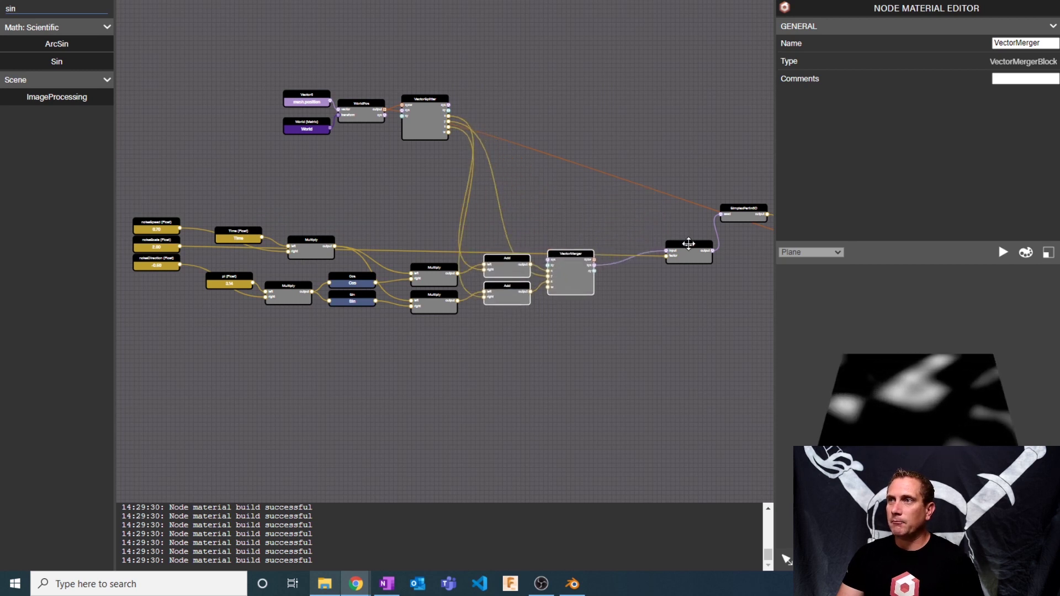
left_click_drag(669, 242, 615, 257)
left_click_drag(738, 207, 694, 253)
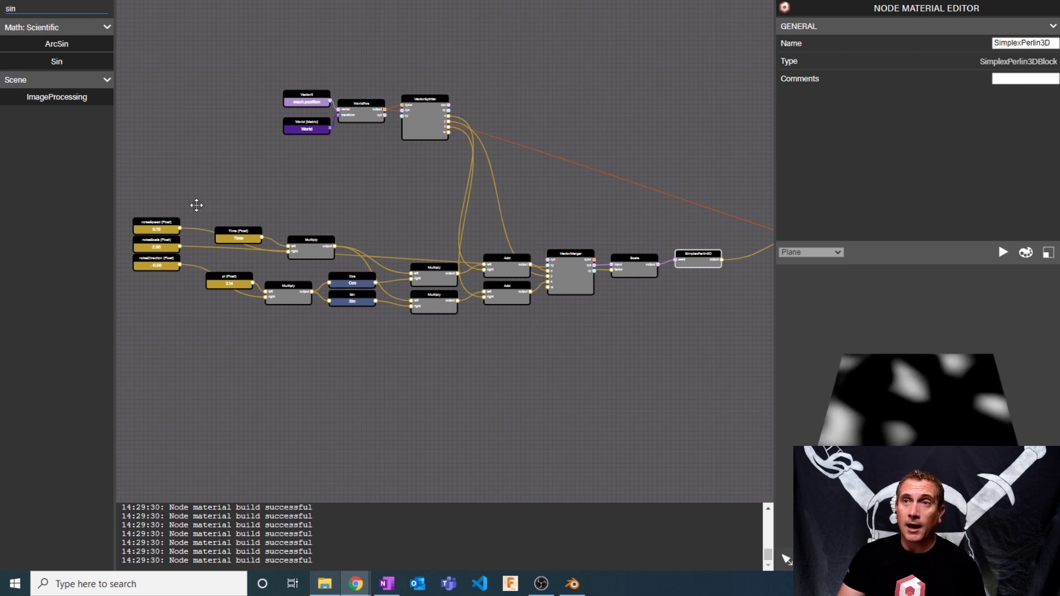
Step: Frame the blocks from Time and pi through SimplexPerlin3D, excluding the three noise inputs, and name the frame NOISE!!!
left_click_drag(197, 205, 733, 326)
double_click(1029, 49)
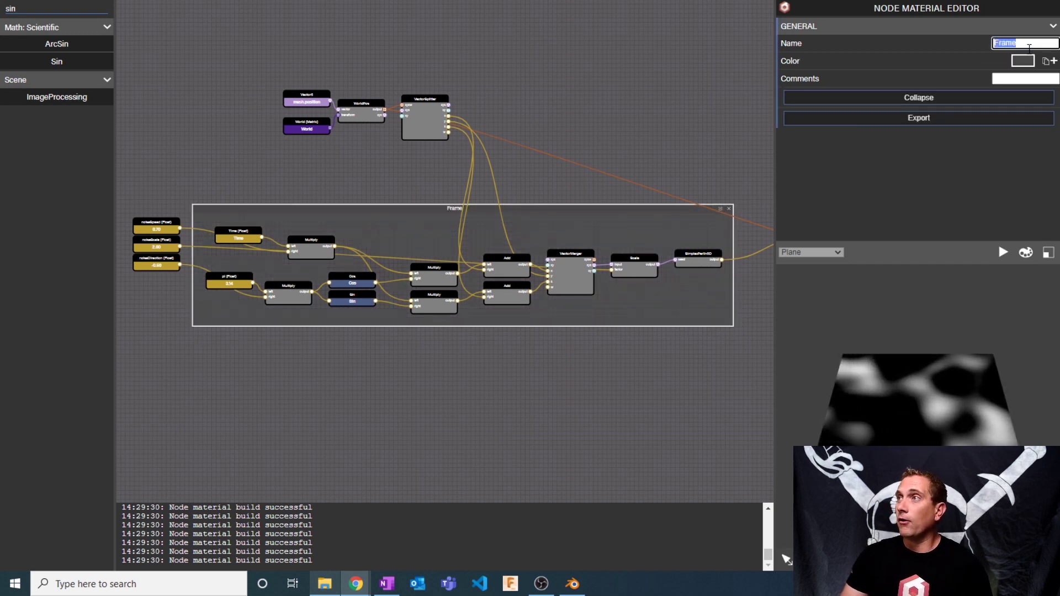
type("NOISE!!!")
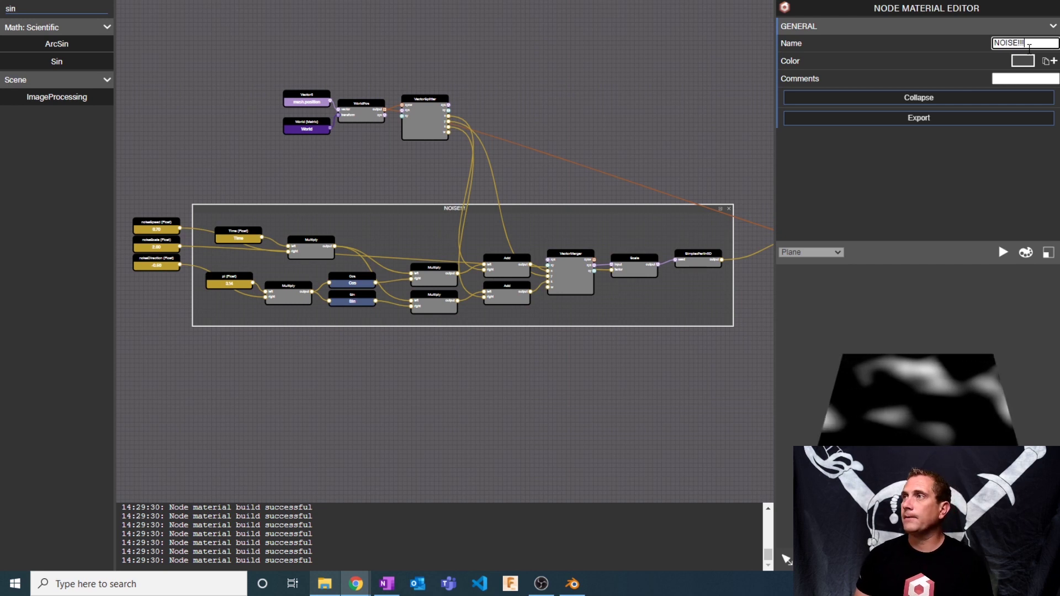
Step: Color the NOISE!!! frame blue (3F3CDA) and collapse it
left_click(1022, 60)
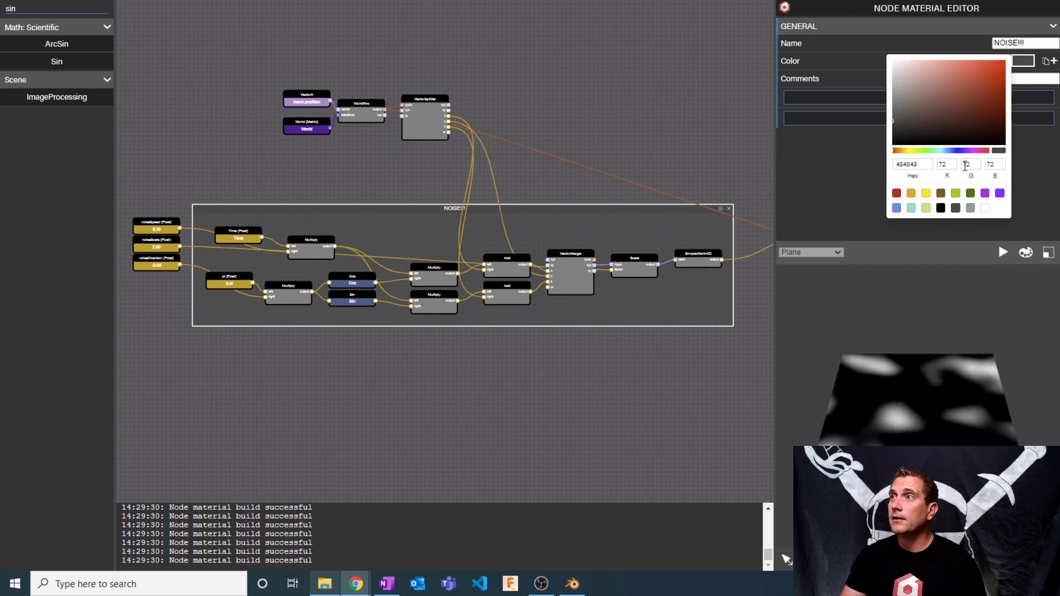
left_click(974, 72)
left_click(959, 150)
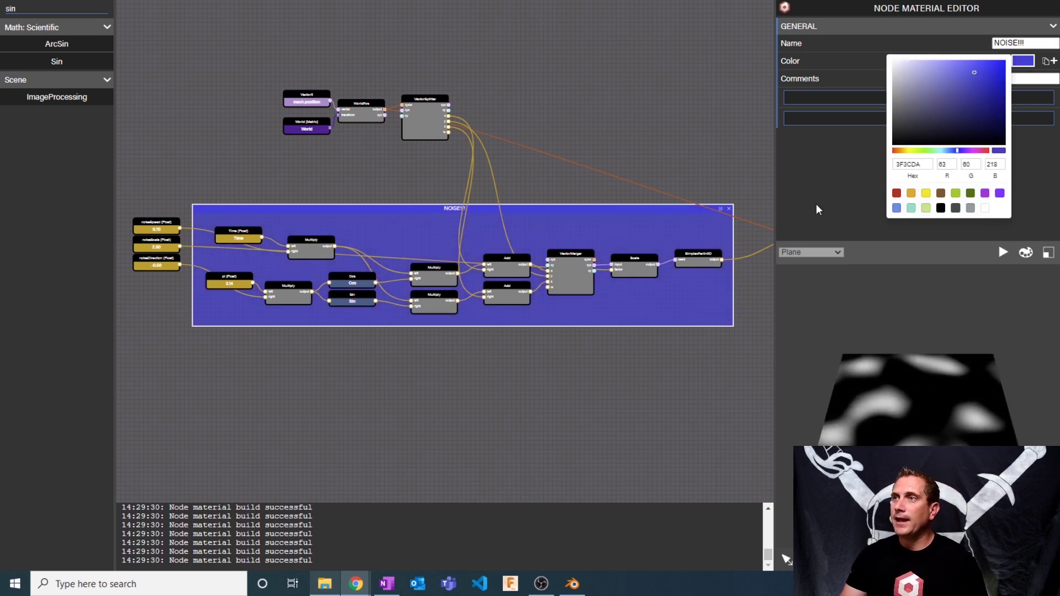
double_click(512, 208)
left_click(547, 182)
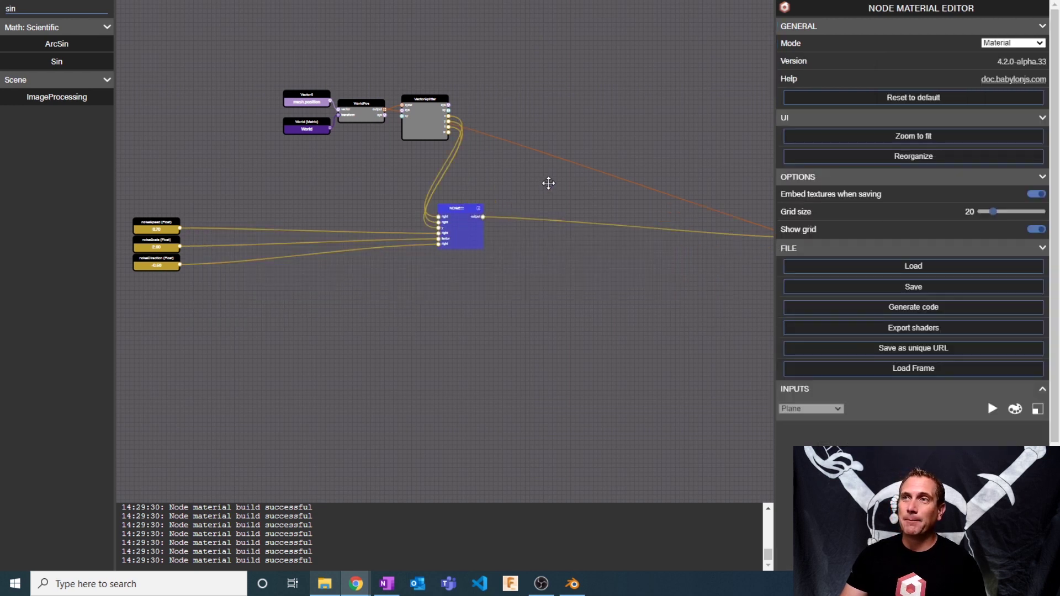
Step: Move the FragmentOutput block down and slightly closer to the NOISE!!! frame, clear of the WorldPos connection line
left_click_drag(547, 182, 454, 165)
scroll(461, 149, "down", 2)
left_click_drag(570, 226, 509, 242)
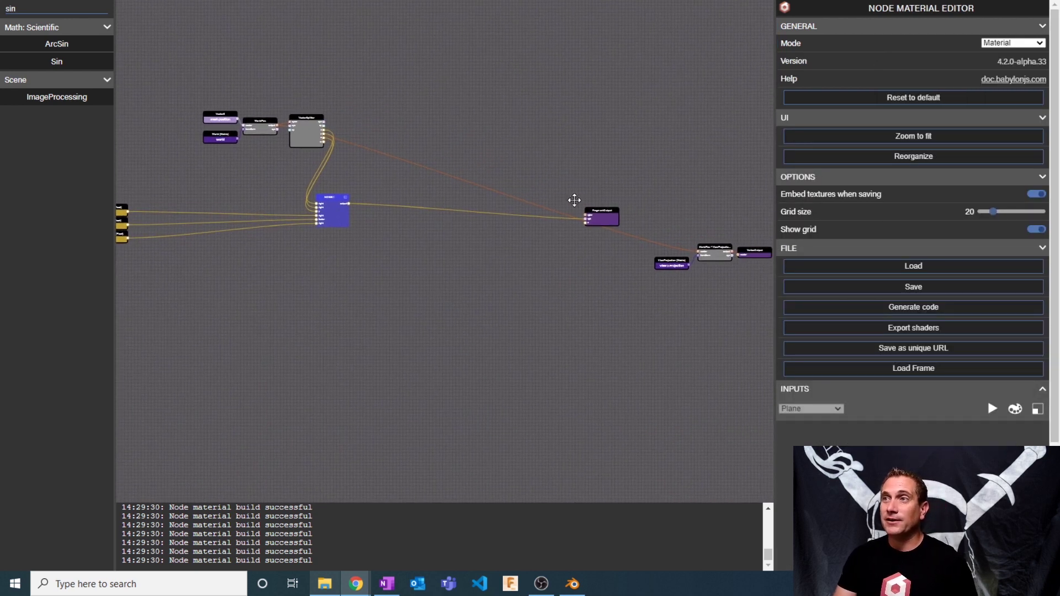
left_click_drag(599, 208, 565, 258)
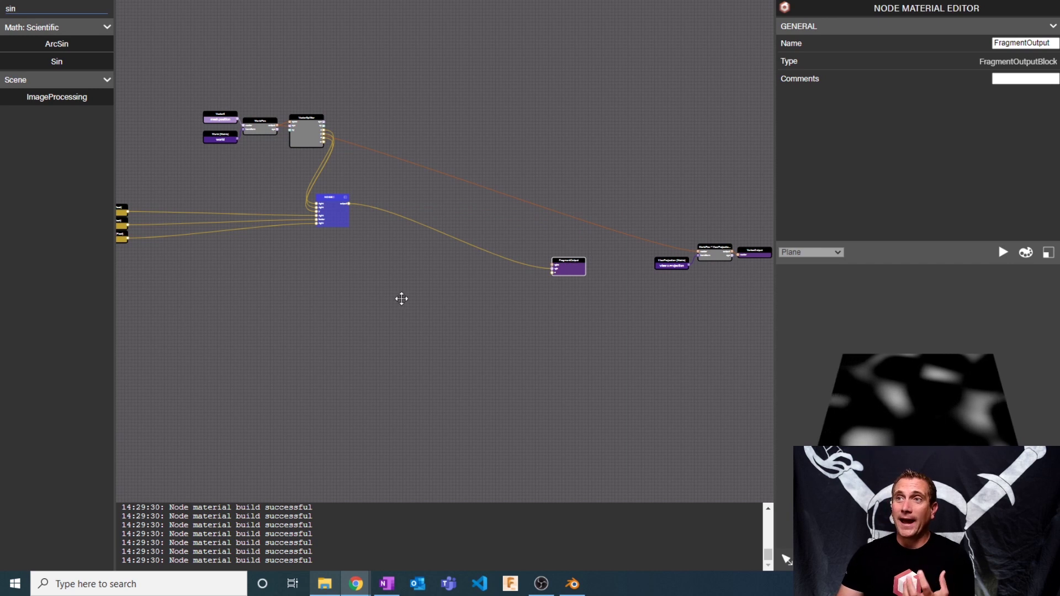
left_click_drag(157, 257, 199, 247)
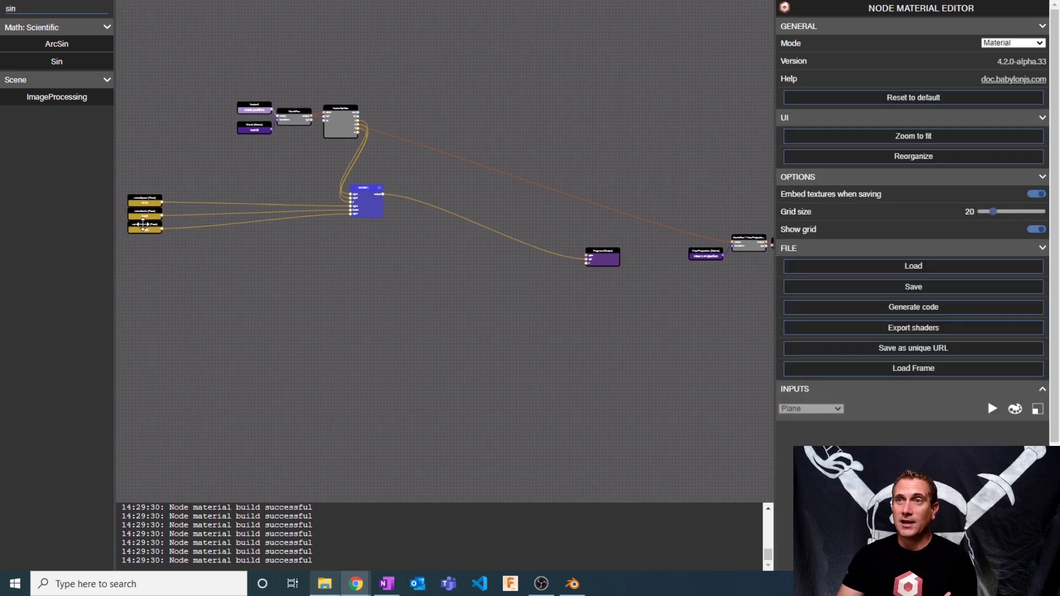
left_click(143, 226)
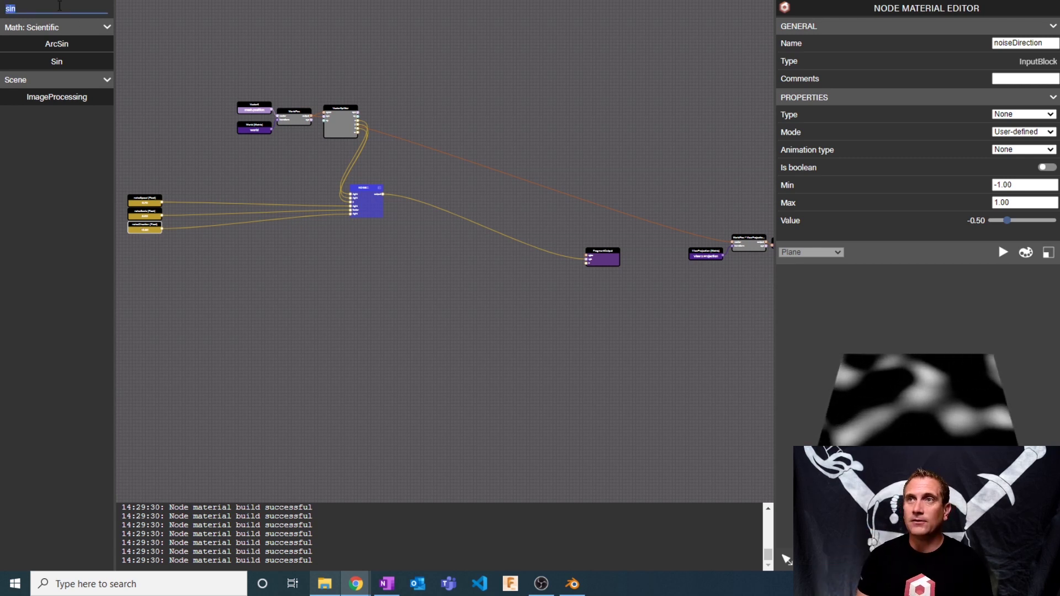
Step: Add a VectorMerger block beside the VectorSplitter and connect the splitter's x, z and w outputs to its matching inputs
type("vec")
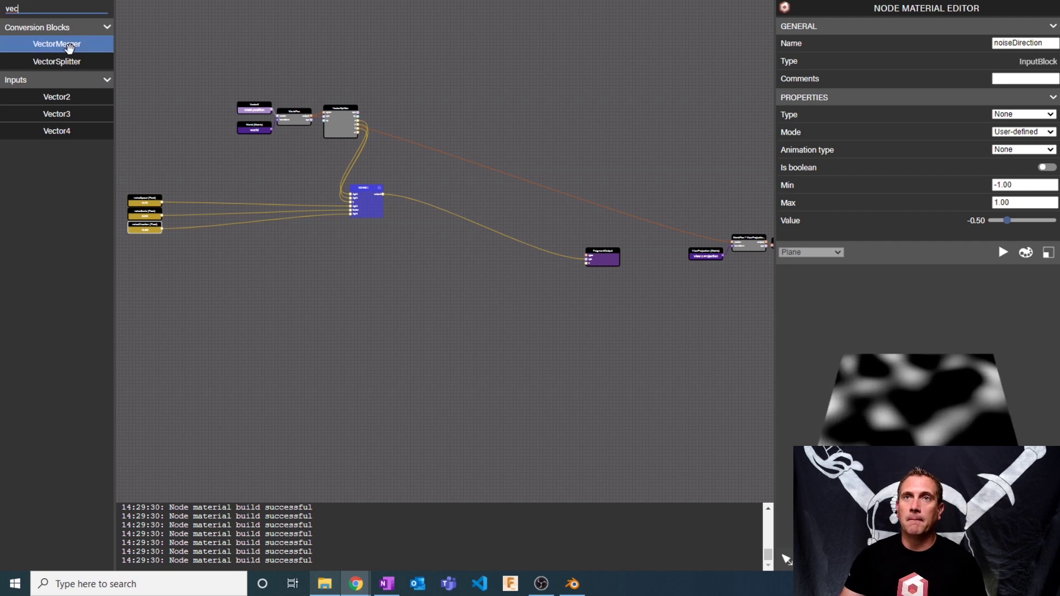
left_click_drag(71, 43, 406, 114)
scroll(405, 115, "up", 8)
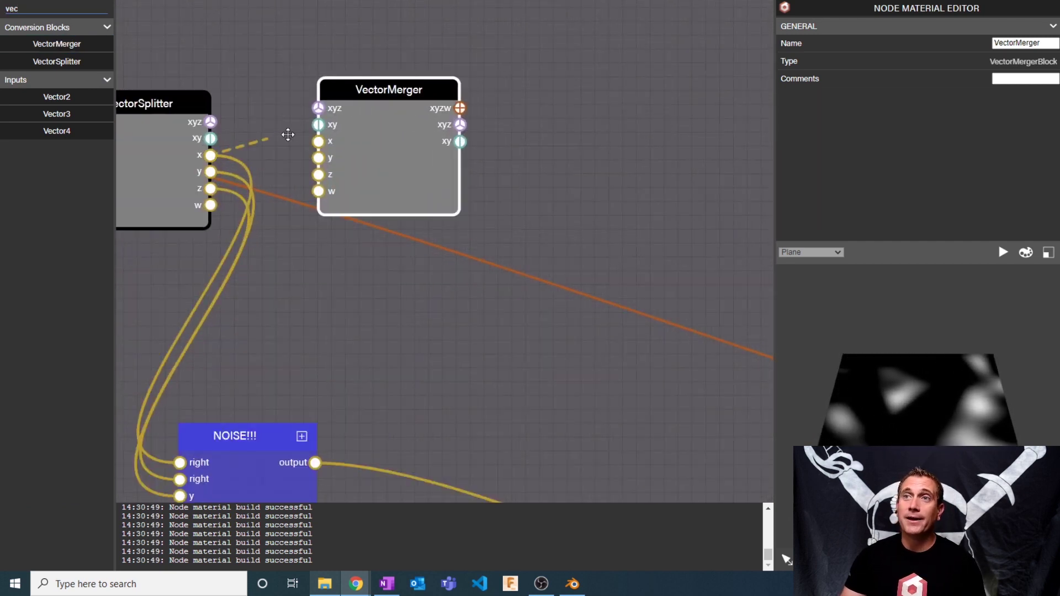
left_click_drag(319, 143, 319, 141)
left_click_drag(210, 188, 318, 174)
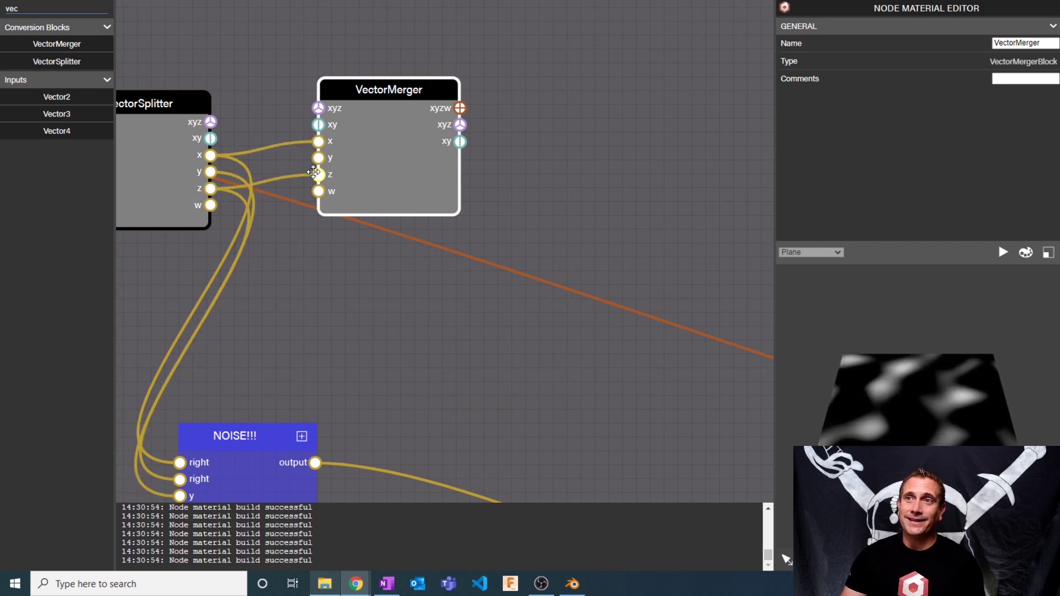
left_click_drag(210, 205, 318, 191)
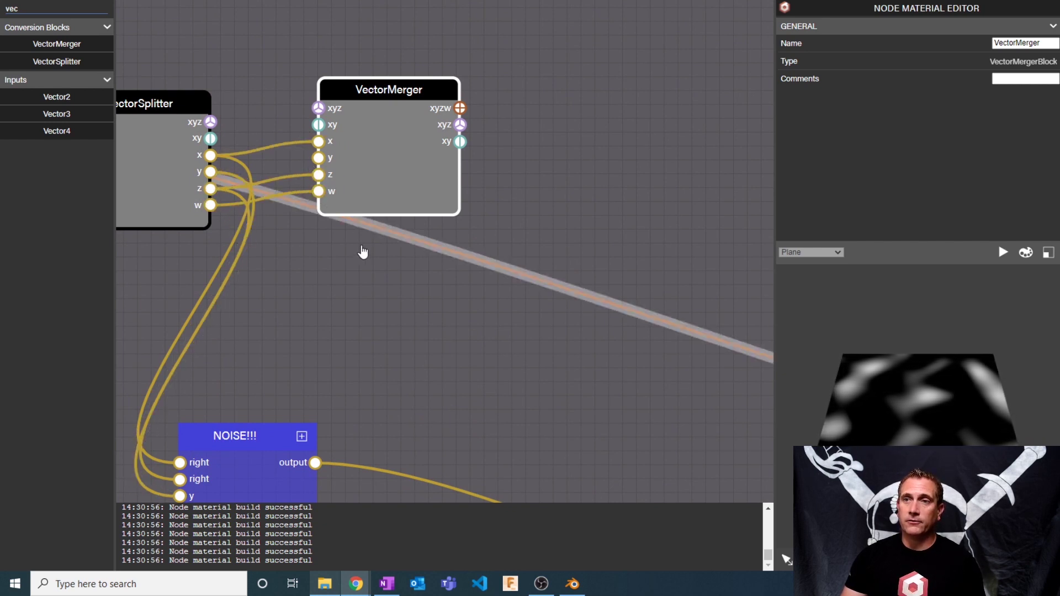
Step: Move the new VectorMerger farther from the VectorSplitter and place an Add block in the gap, near the NOISE!!! frame
left_click_drag(410, 108, 577, 255)
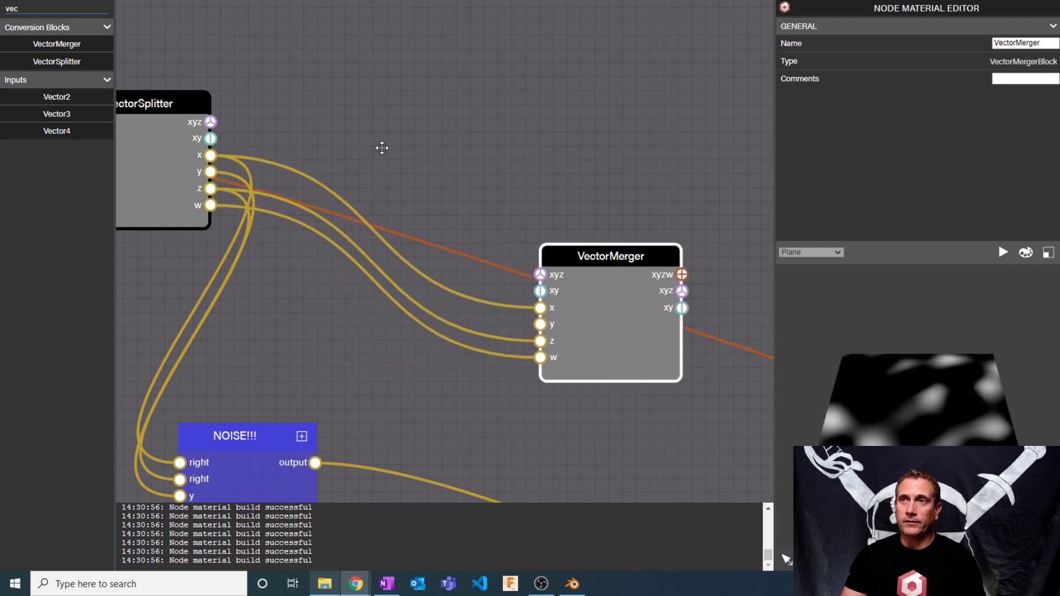
key("BackSpace")
key("BackSpace")
key("BackSpace")
type("add")
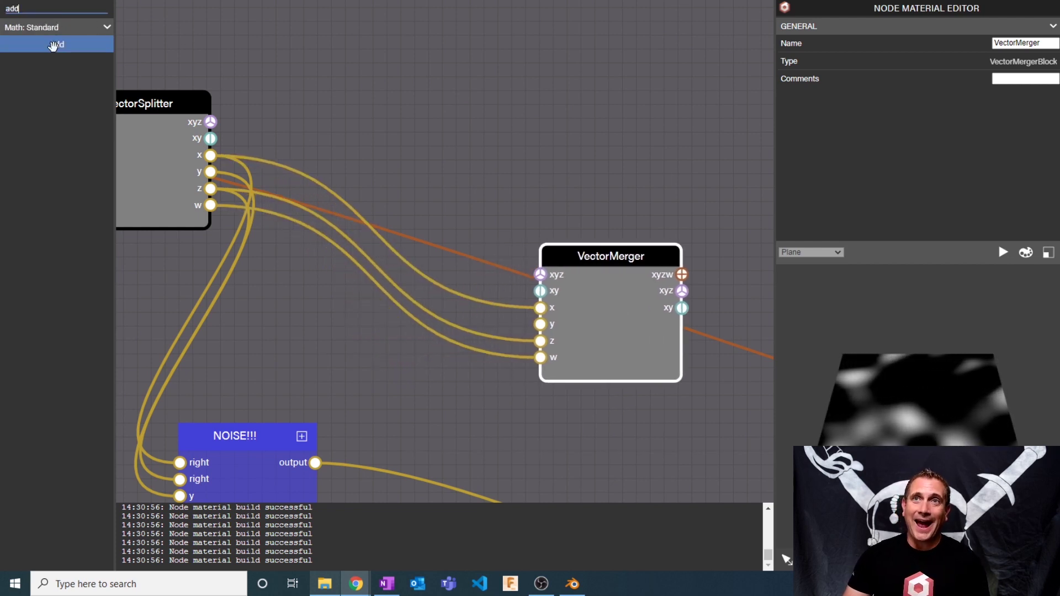
left_click_drag(58, 43, 417, 378)
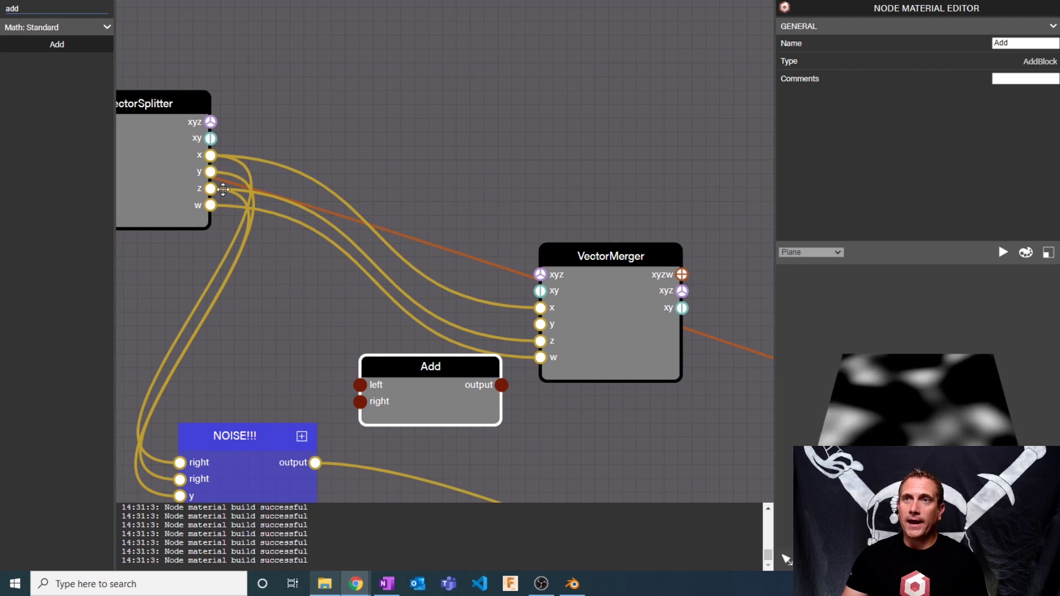
Step: Add the VectorSplitter's y output and the NOISE!!! output in the Add block, and feed its output to the VectorMerger's y input
left_click_drag(210, 188, 360, 385)
left_click_drag(314, 462, 359, 401)
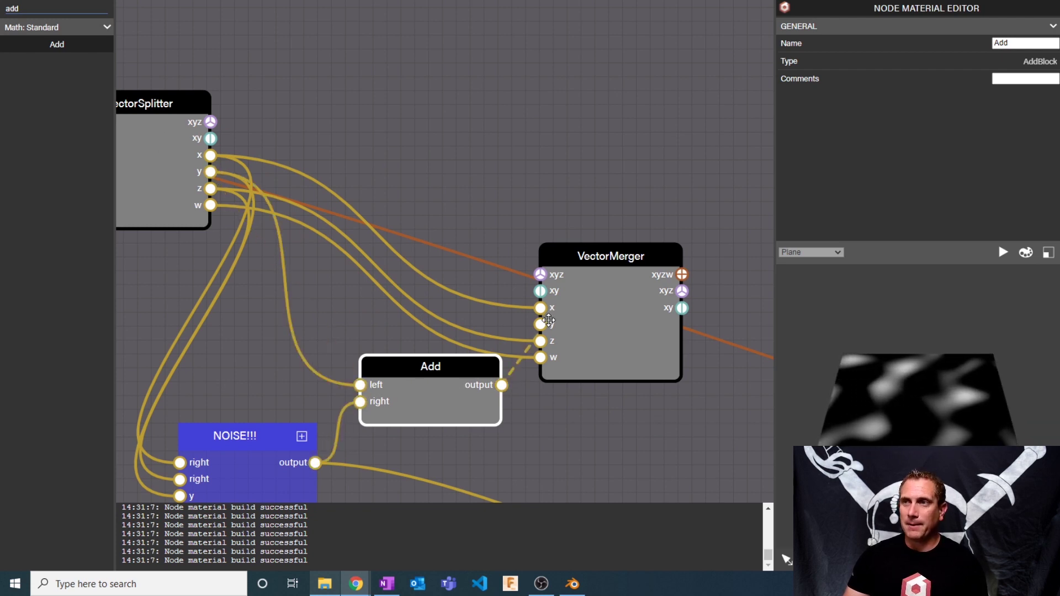
left_click_drag(501, 385, 542, 320)
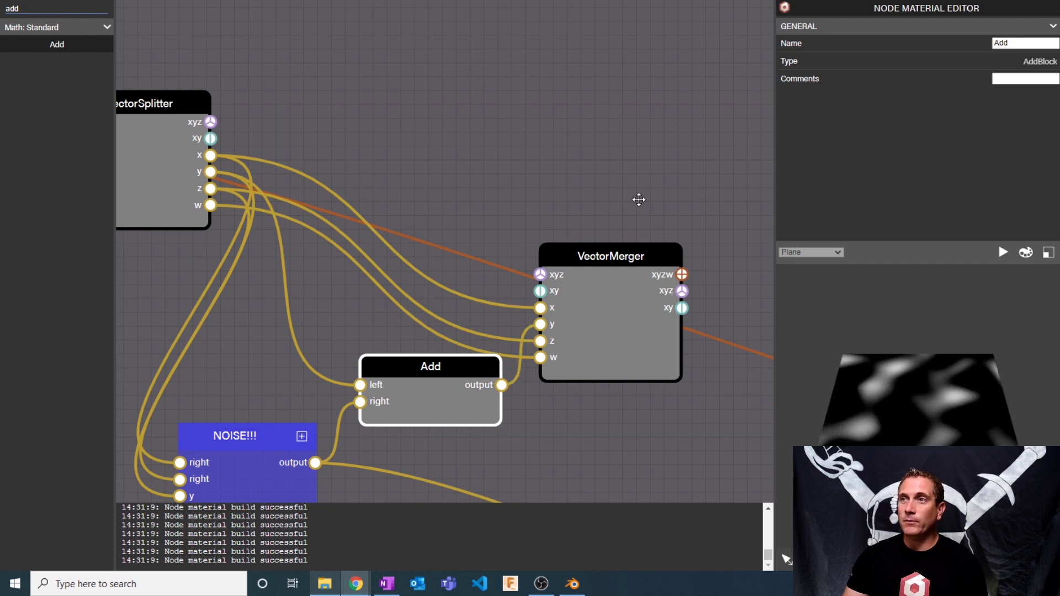
Step: Move the VectorMerger farther from the Add block and reposition the Add block above the NOISE!!! frame to space out the connections
left_click_drag(636, 198, 462, 78)
scroll(461, 82, "down", 4)
left_click_drag(442, 117, 614, 117)
left_click_drag(364, 190, 383, 164)
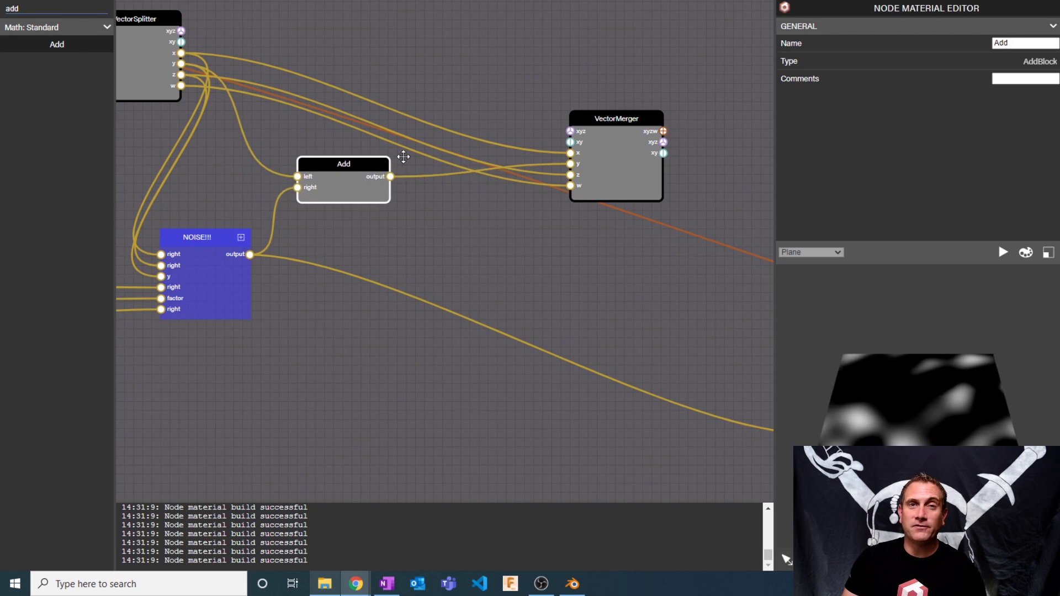
Step: Connect the VectorMerger's xyzw output to the vector input of the WorldPos * ViewProjection block
scroll(473, 241, "down", 3)
scroll(473, 241, "up", 1)
left_click_drag(558, 260, 196, 241)
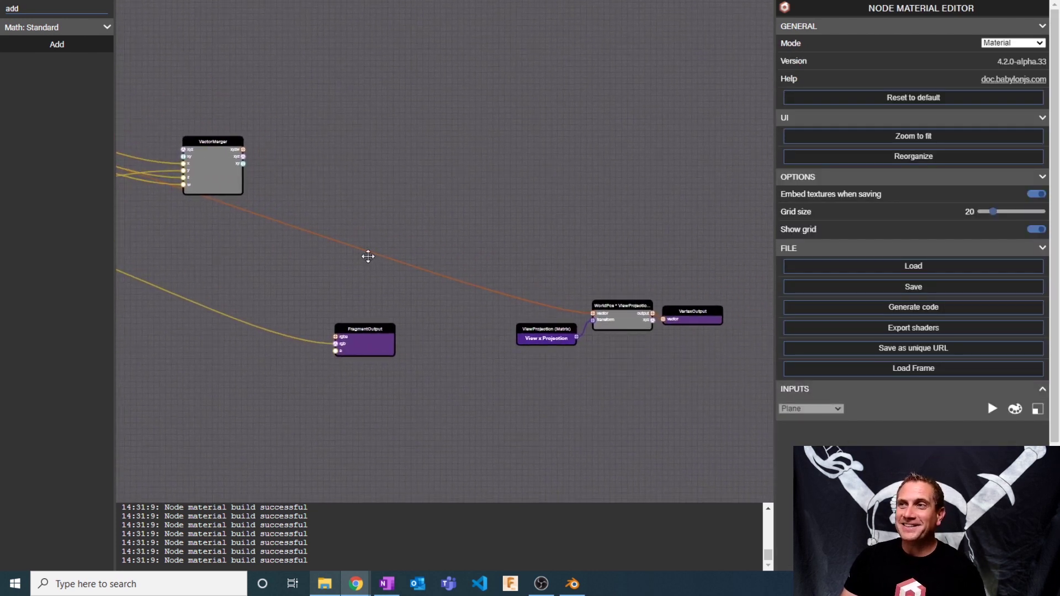
left_click_drag(244, 150, 591, 313)
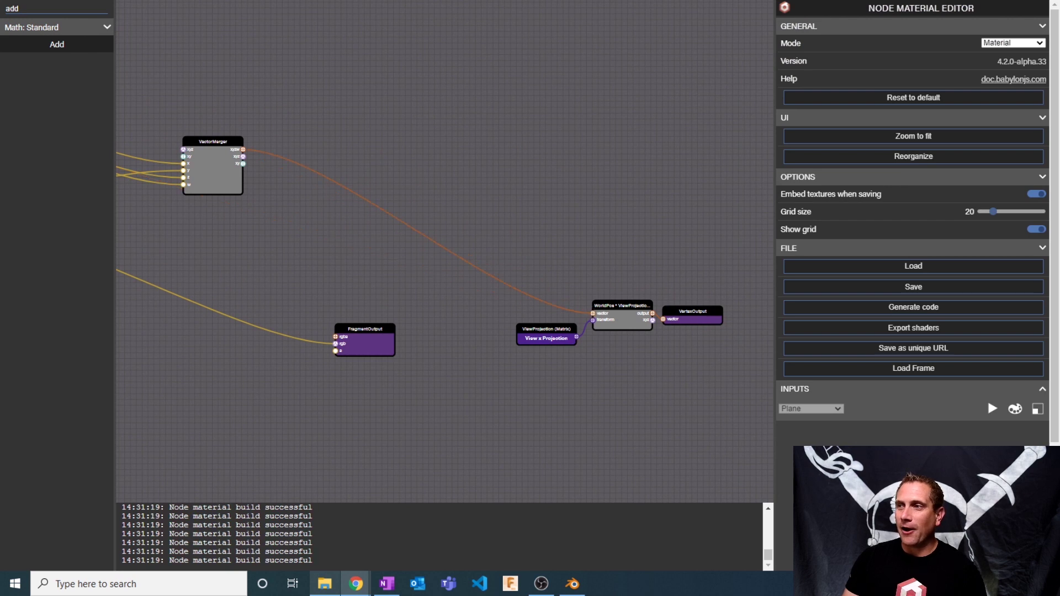
Step: Orbit the preview plane to examine the noise displacement from low angles and from above
scroll(887, 252, "down", 2)
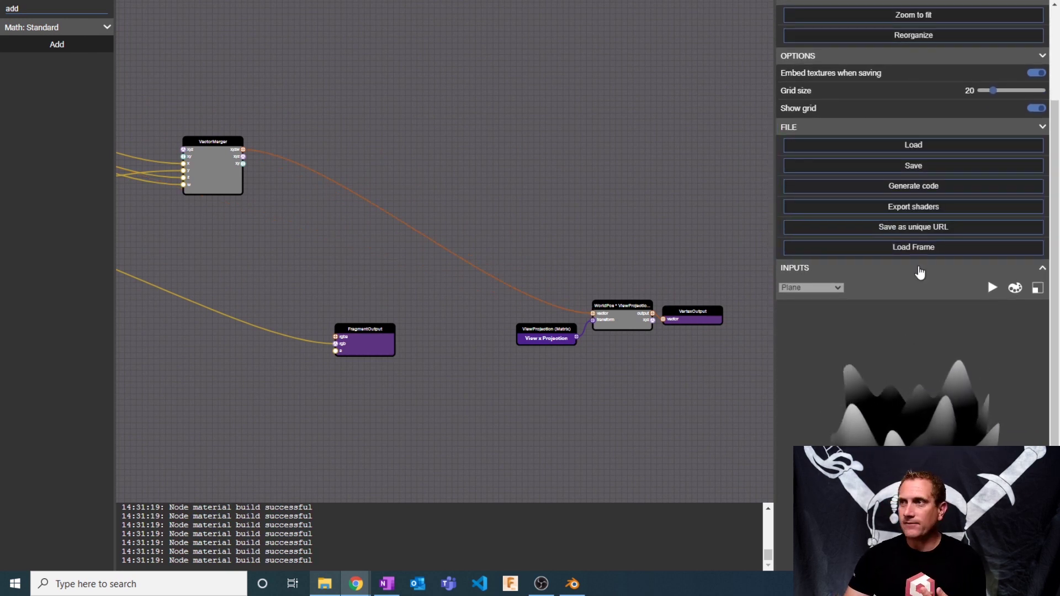
scroll(895, 188, "down", 1)
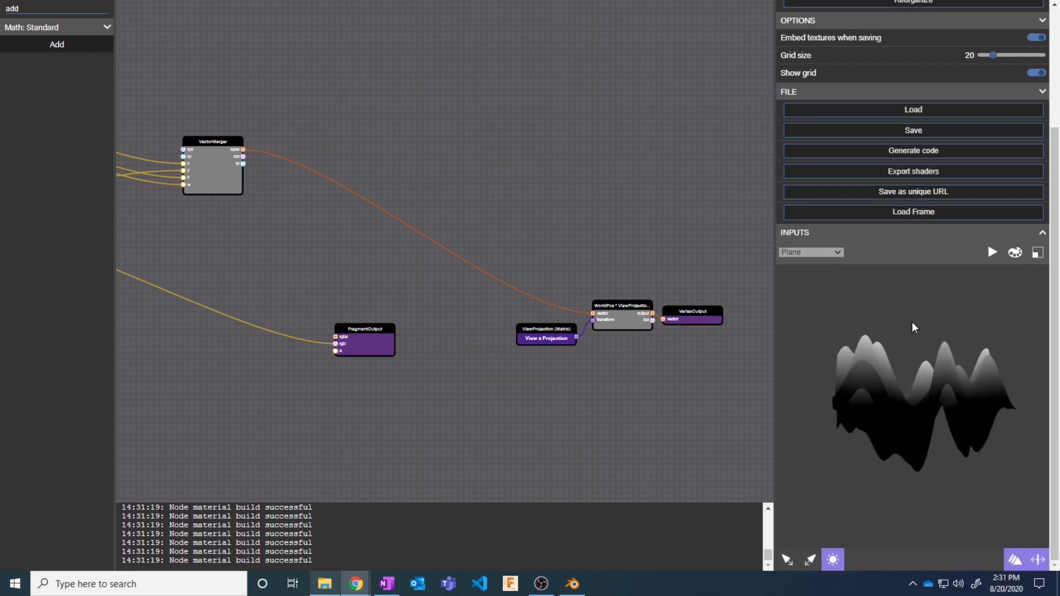
left_click_drag(914, 364, 911, 262)
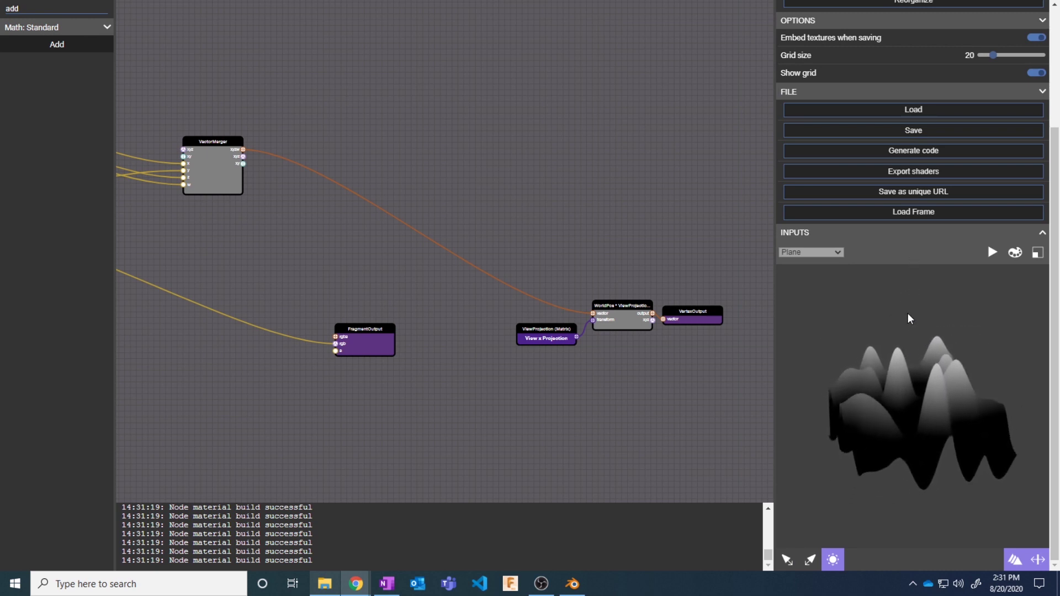
left_click_drag(907, 313, 883, 425)
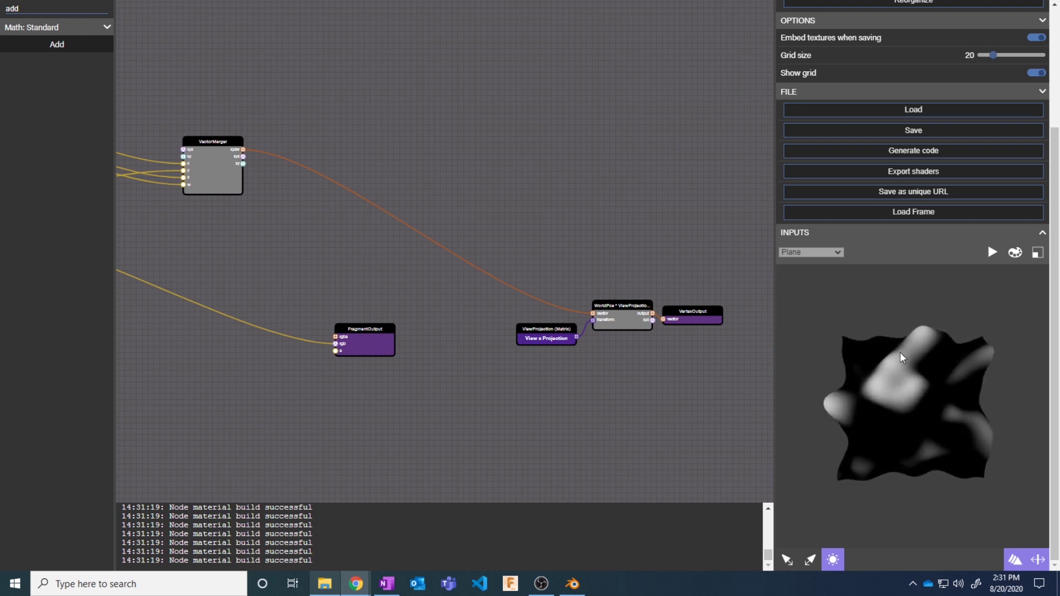
left_click_drag(900, 398, 910, 288)
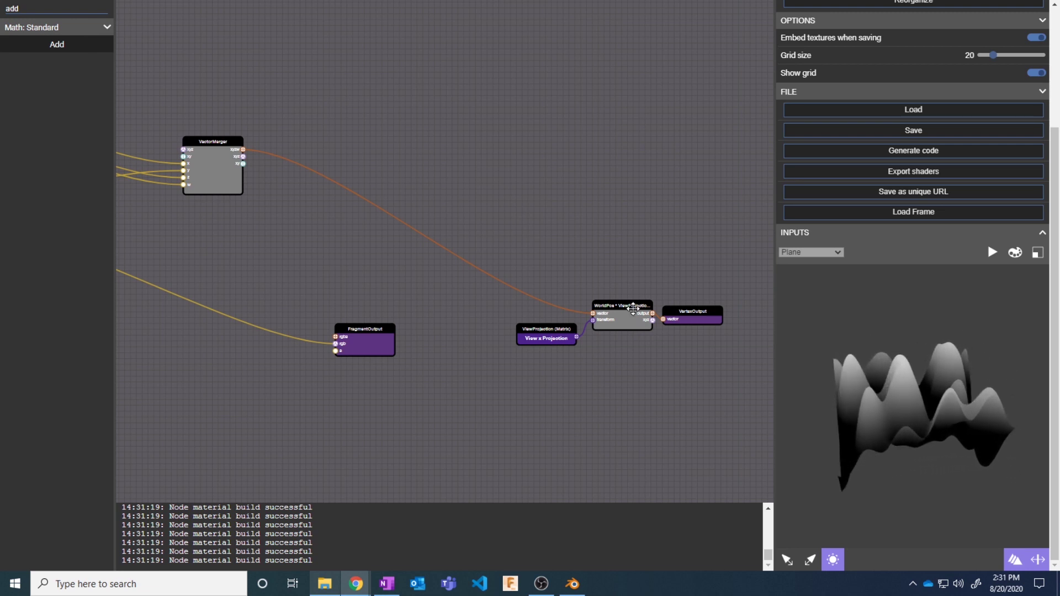
left_click_drag(846, 348, 848, 377)
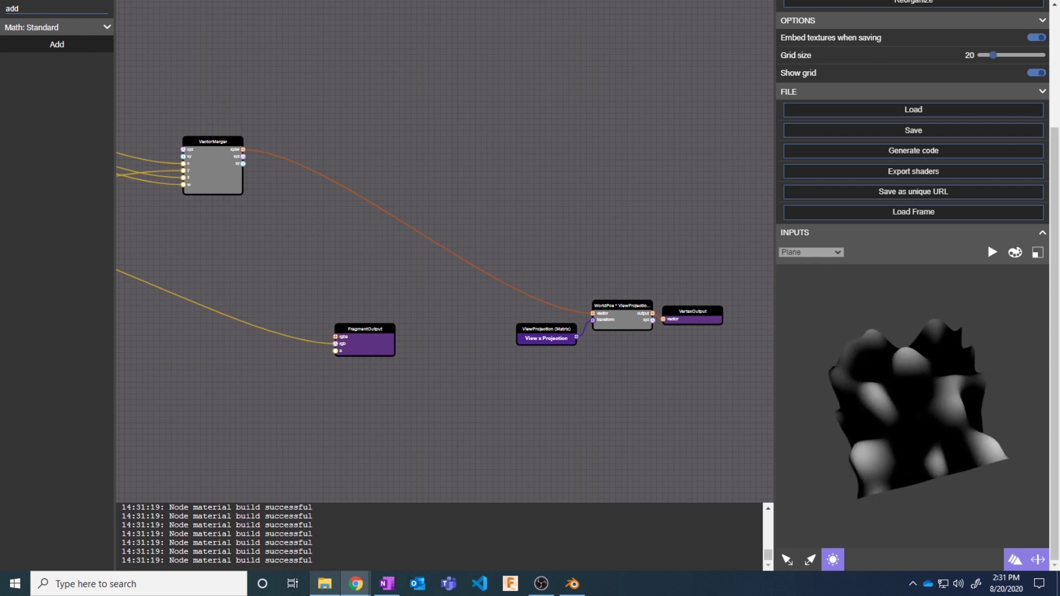
Step: Switch to the Babylon.js Playground, open waterMaterialTop in the Node Material Editor, and maximize the editor window
key("alt+Tab")
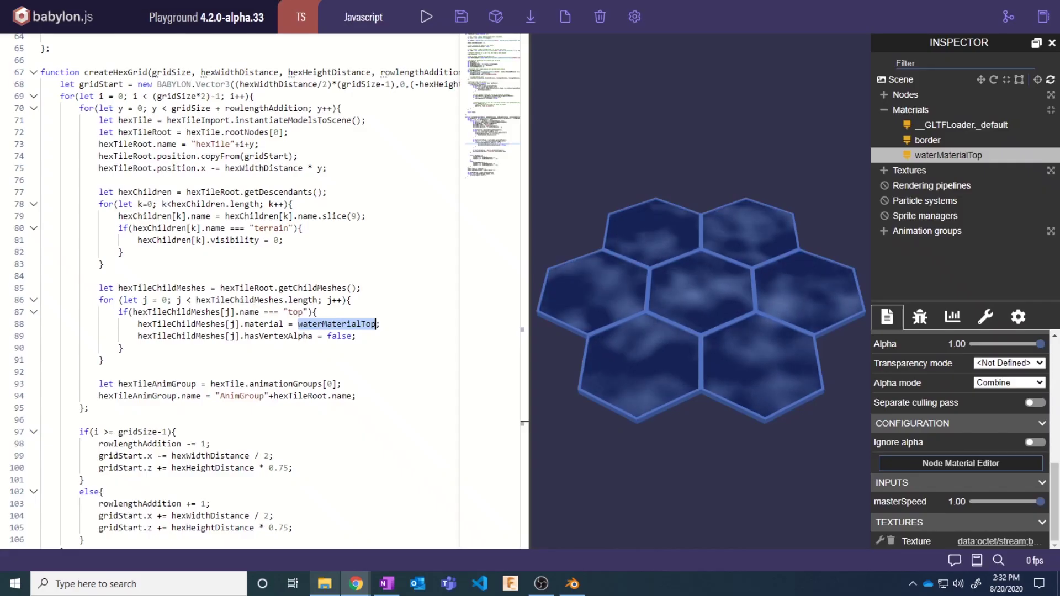
left_click(269, 205)
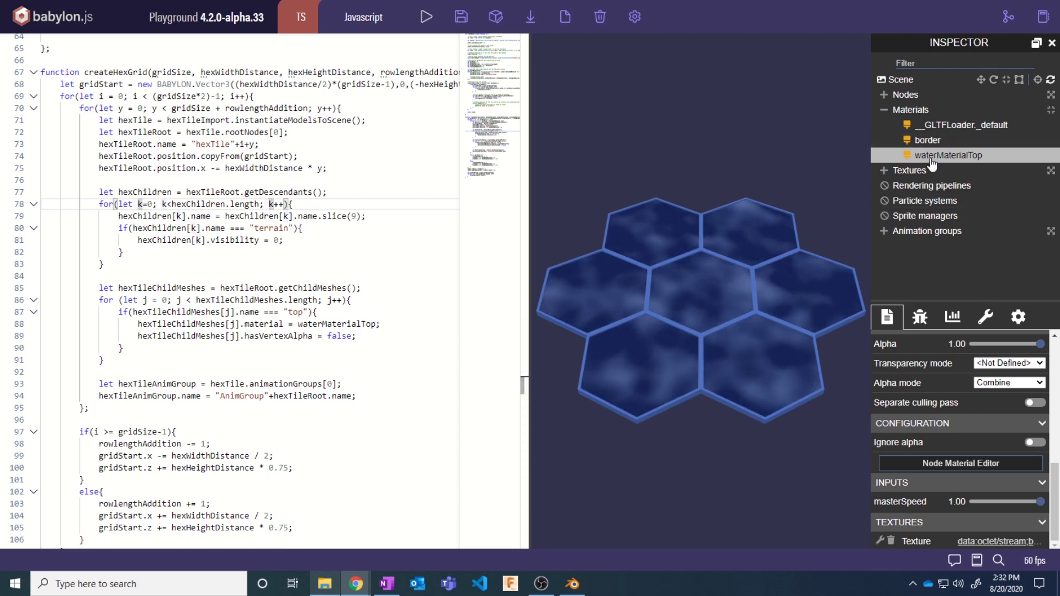
left_click(948, 463)
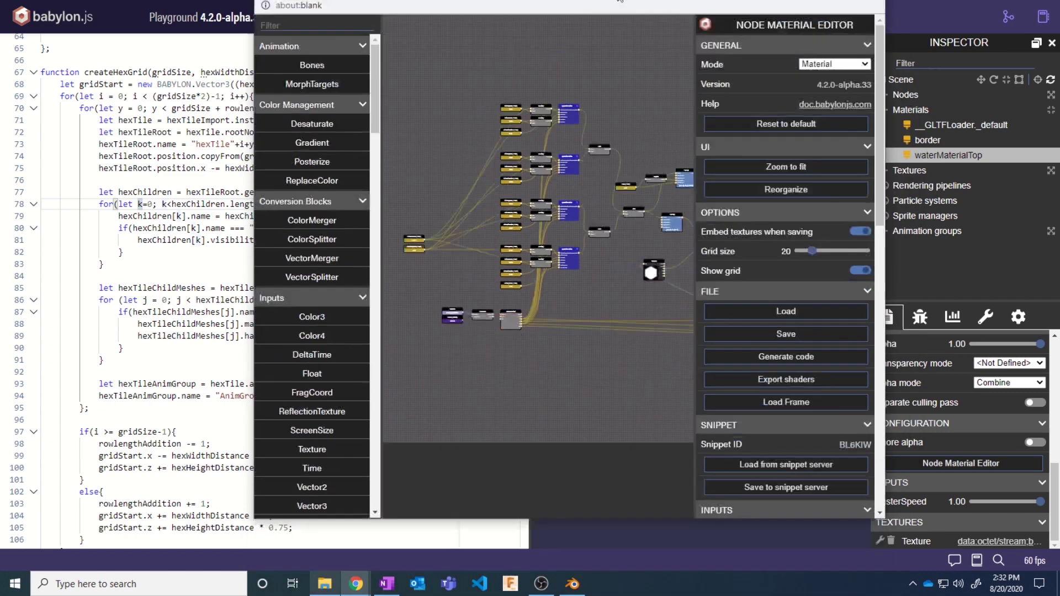
double_click(609, 5)
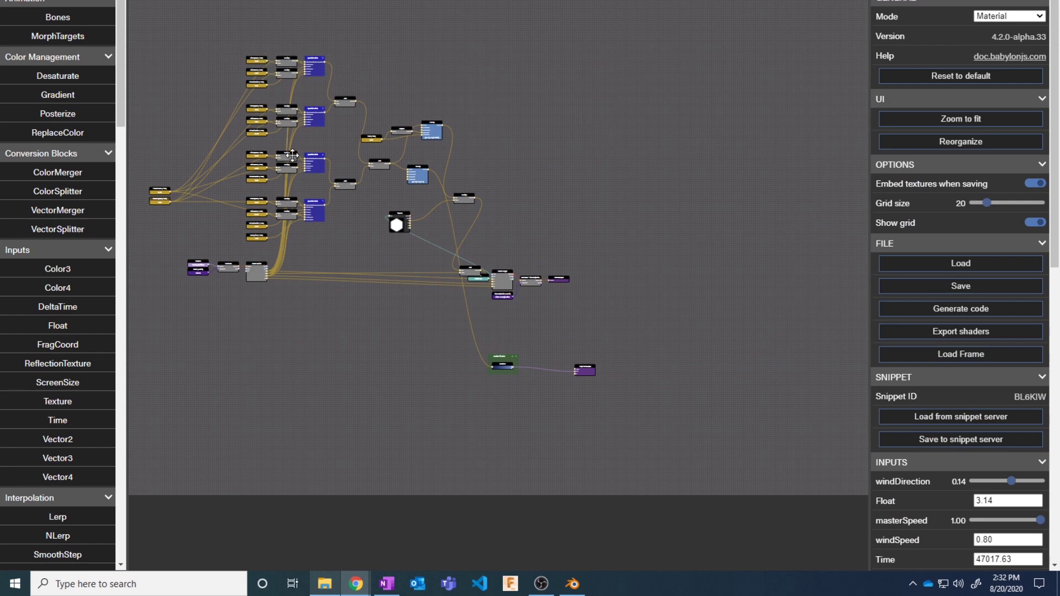
Step: Move the first questionNoise frame well away from its Multiply blocks and return it to its place beside them
scroll(292, 155, "up", 5)
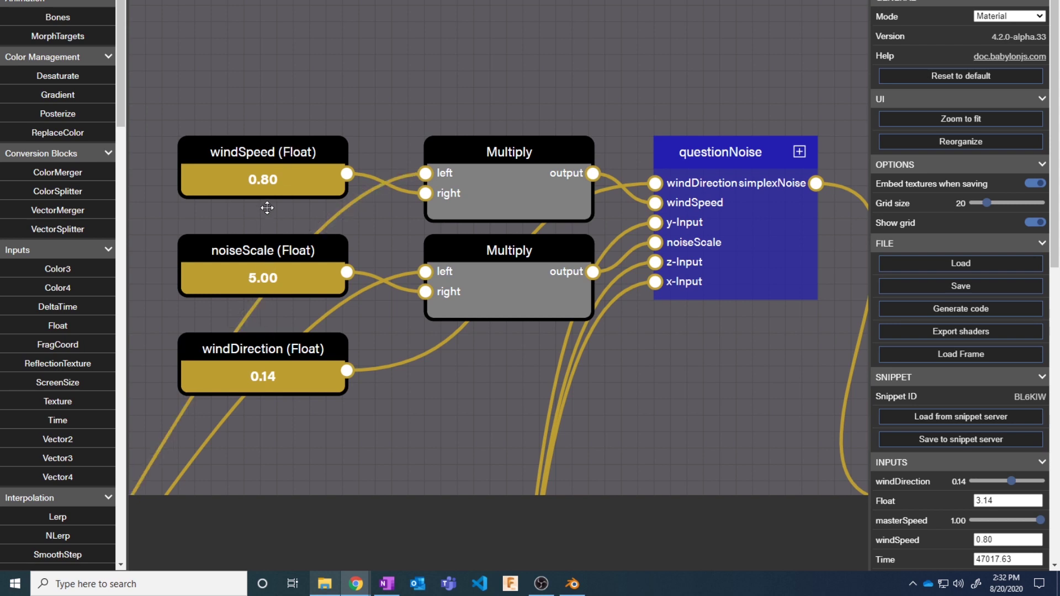
left_click_drag(737, 156, 581, 67)
scroll(670, 46, "down", 5)
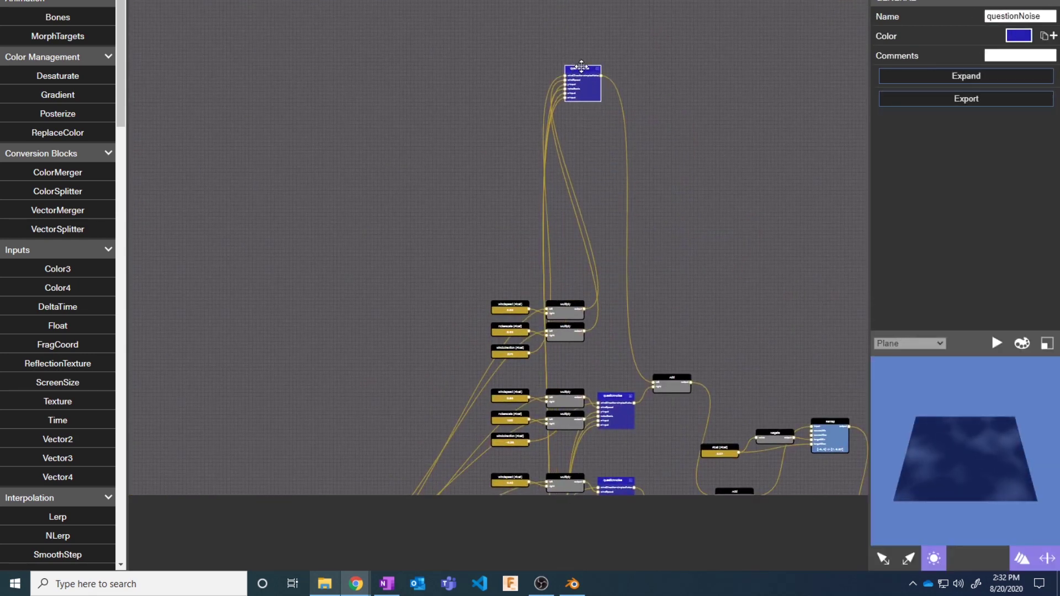
double_click(581, 66)
double_click(580, 67)
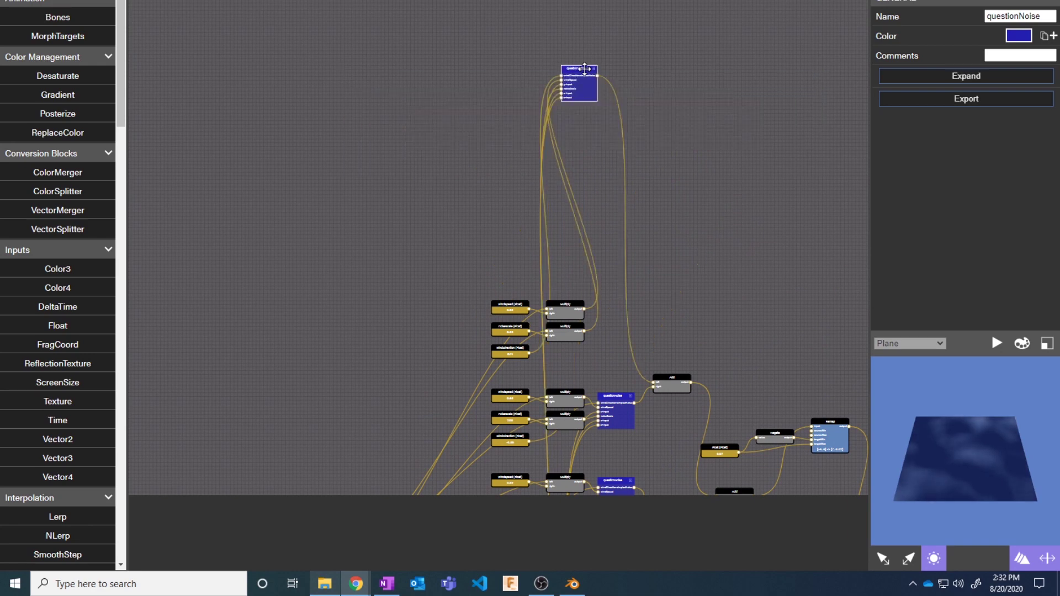
left_click_drag(579, 68, 613, 305)
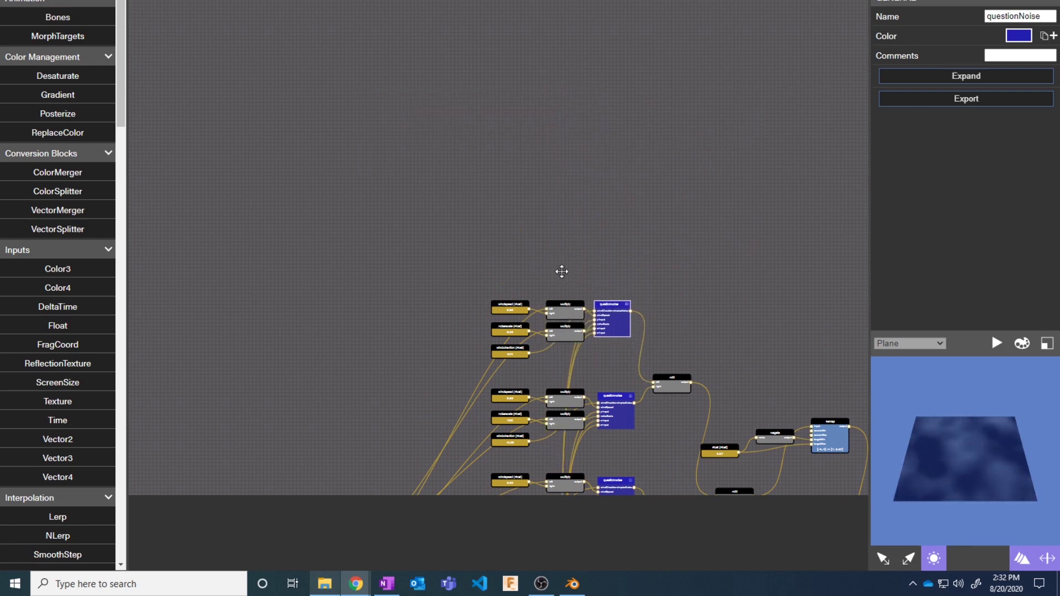
Step: Examine the masterScale and masterSpeed floats, the four questionNoise groups, the Add and Remap blocks combining them, and the preview
left_click_drag(561, 270, 572, 15)
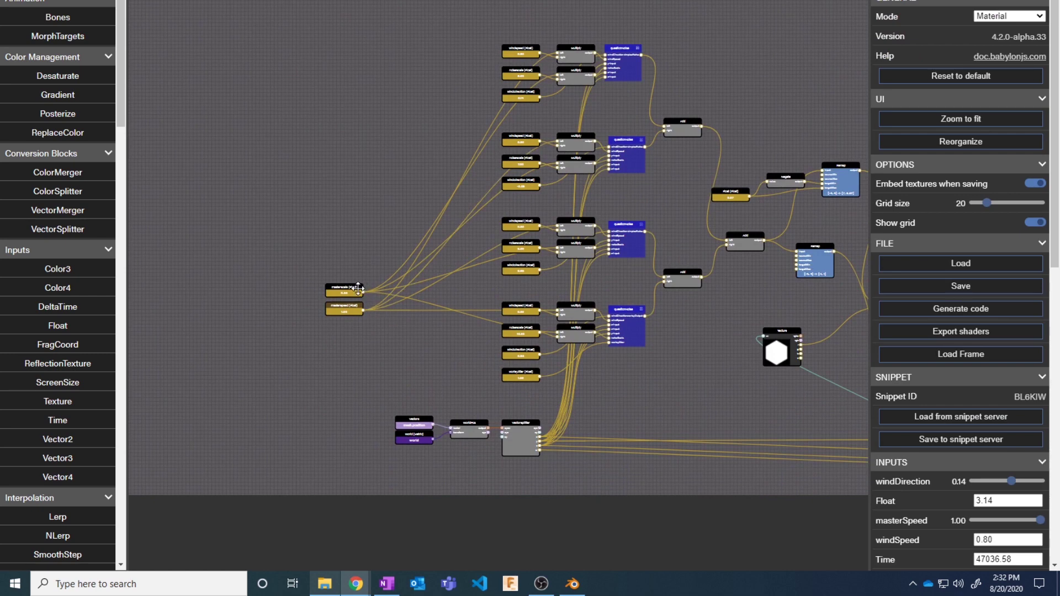
scroll(358, 288, "up", 5)
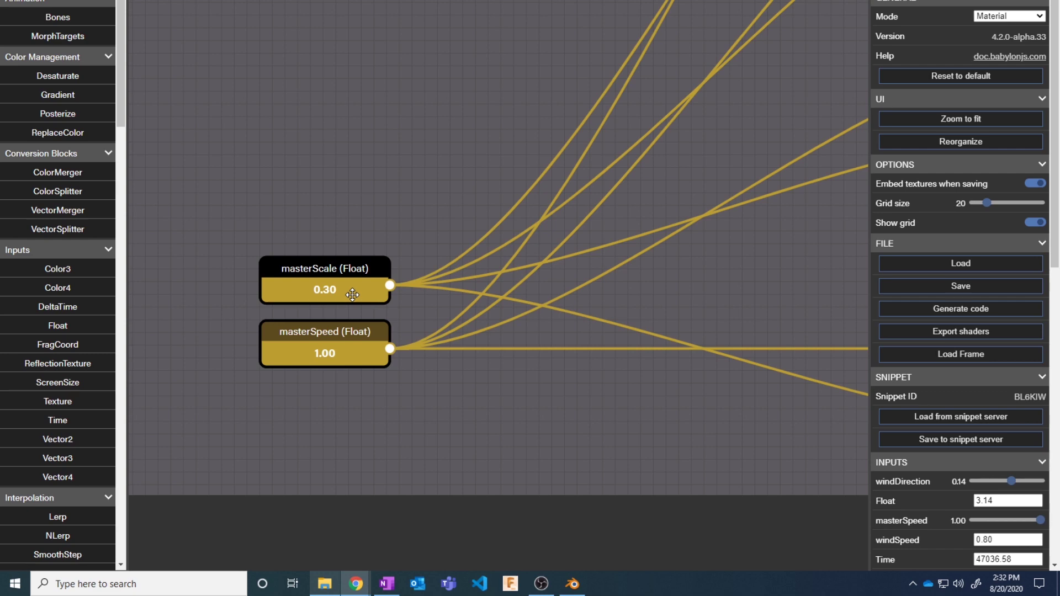
scroll(624, 154, "down", 5)
scroll(265, 237, "up", 4)
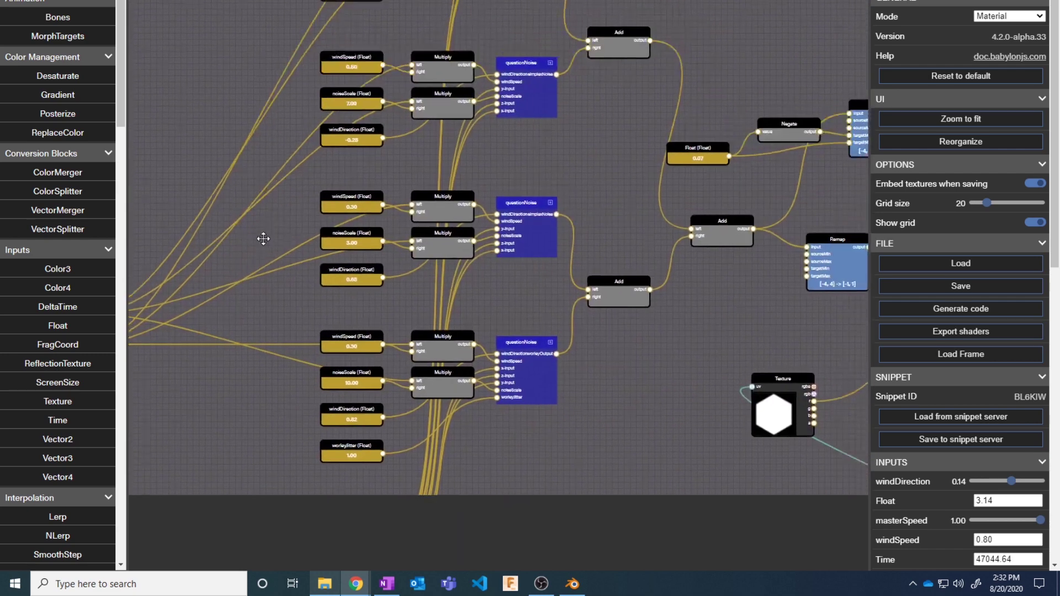
left_click_drag(258, 254, 255, 329)
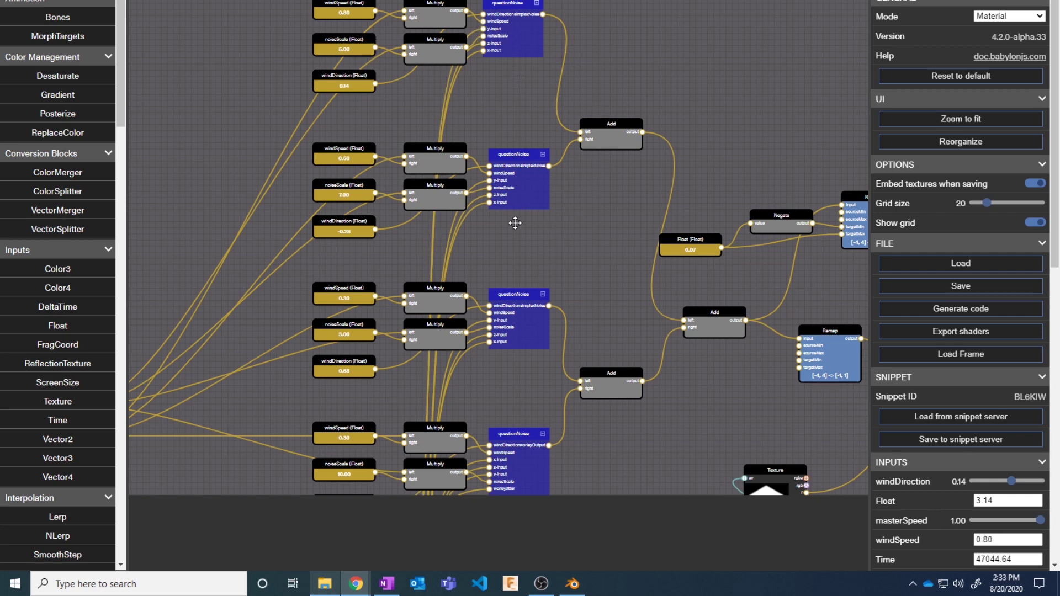
scroll(500, 343, "down", 3)
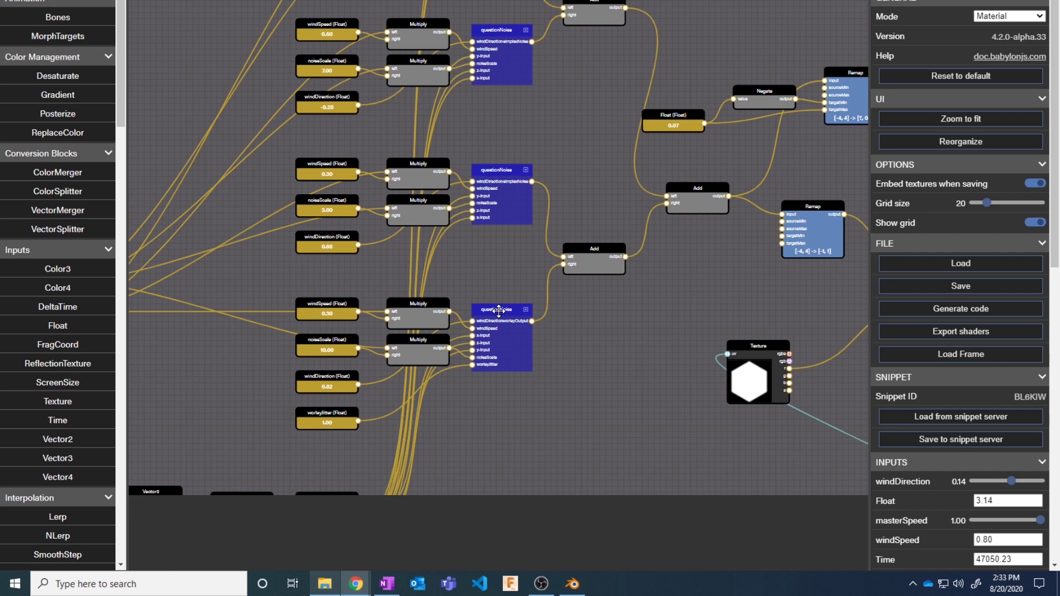
mouse_move(498, 310)
left_mouse_down()
mouse_move(504, 359)
mouse_move(516, 316)
mouse_move(495, 306)
left_mouse_up()
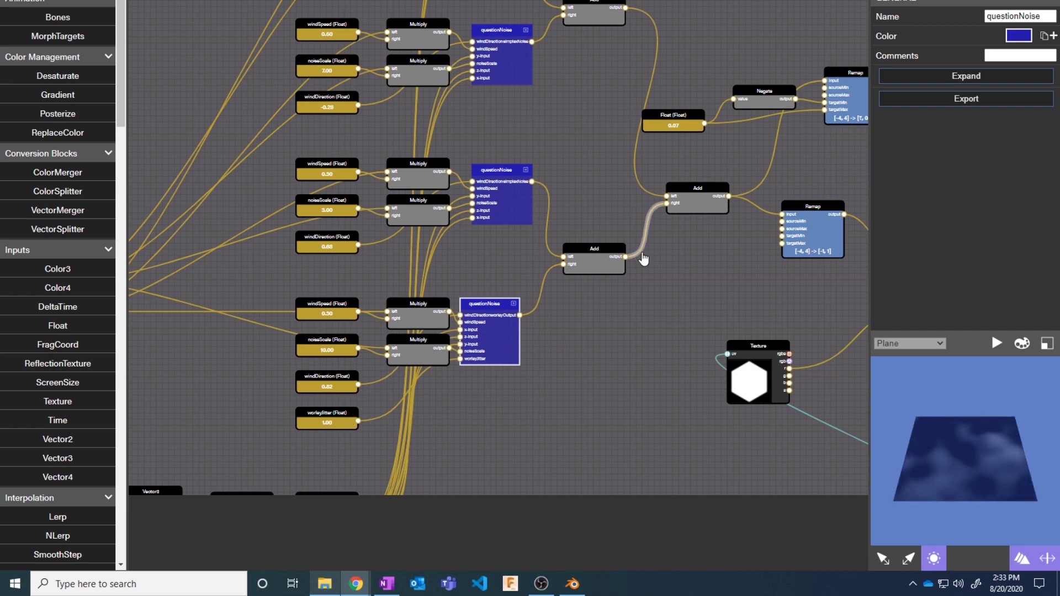
left_click_drag(625, 311, 545, 346)
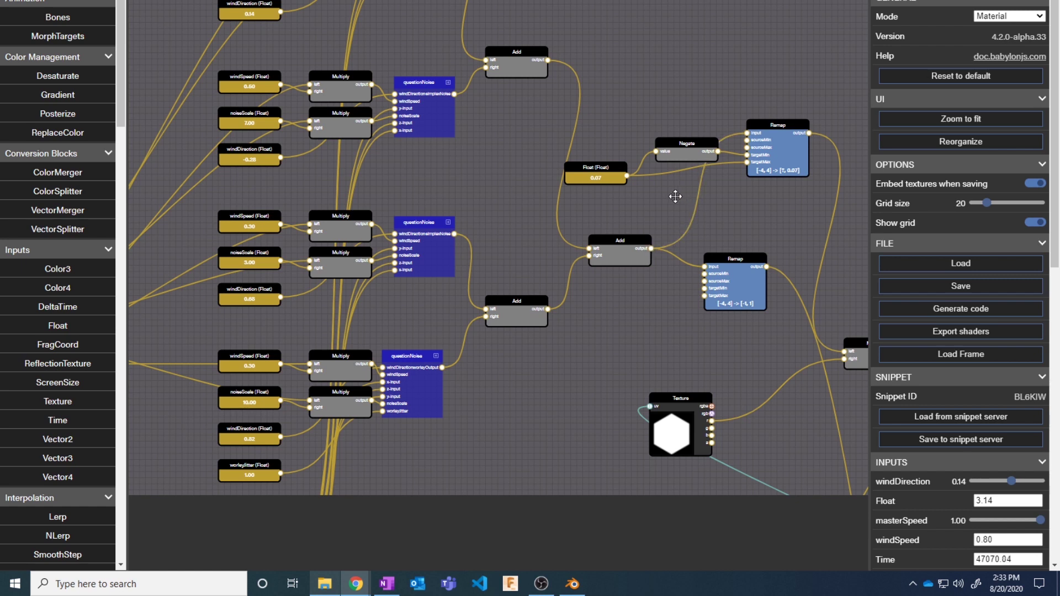
left_click_drag(675, 197, 413, 212)
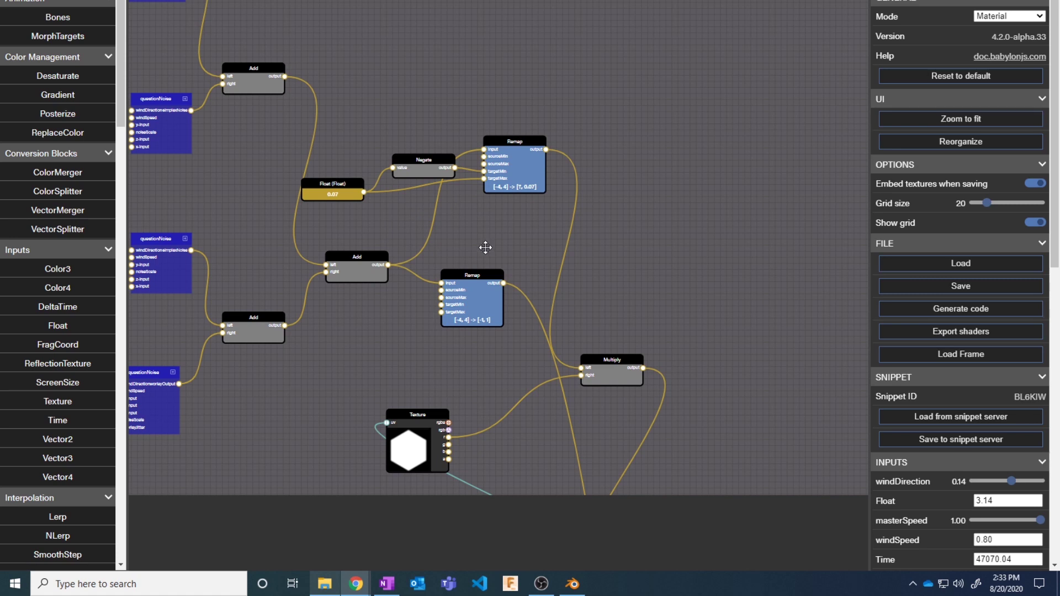
scroll(931, 365, "down", 10)
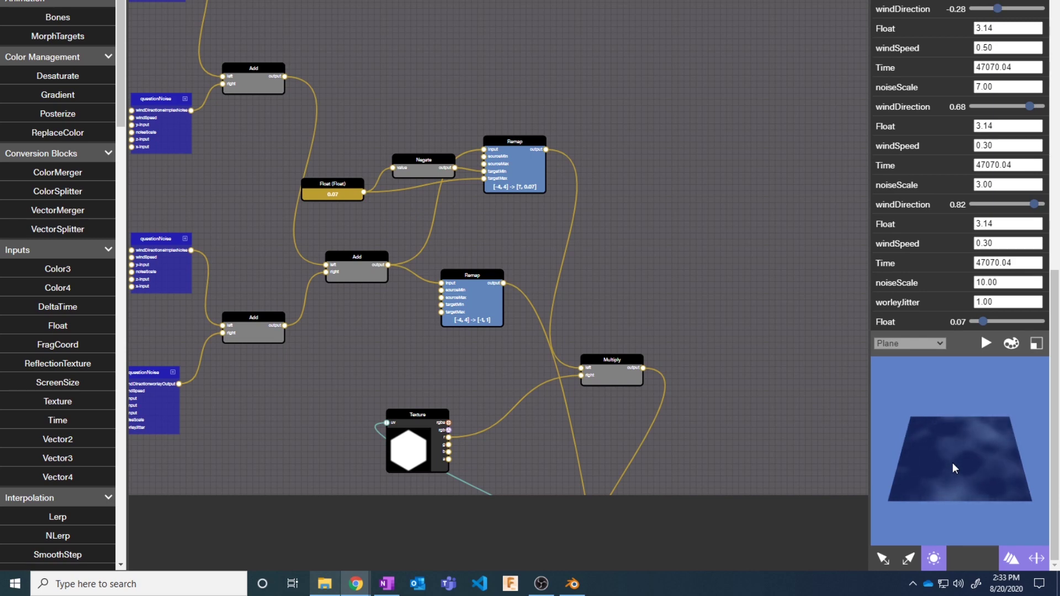
Step: Separate the overlapping blocks by moving the Add block away from the VectorMerger and the mesh.uv Vector2 block beside the Texture block
left_click_drag(722, 359, 674, 94)
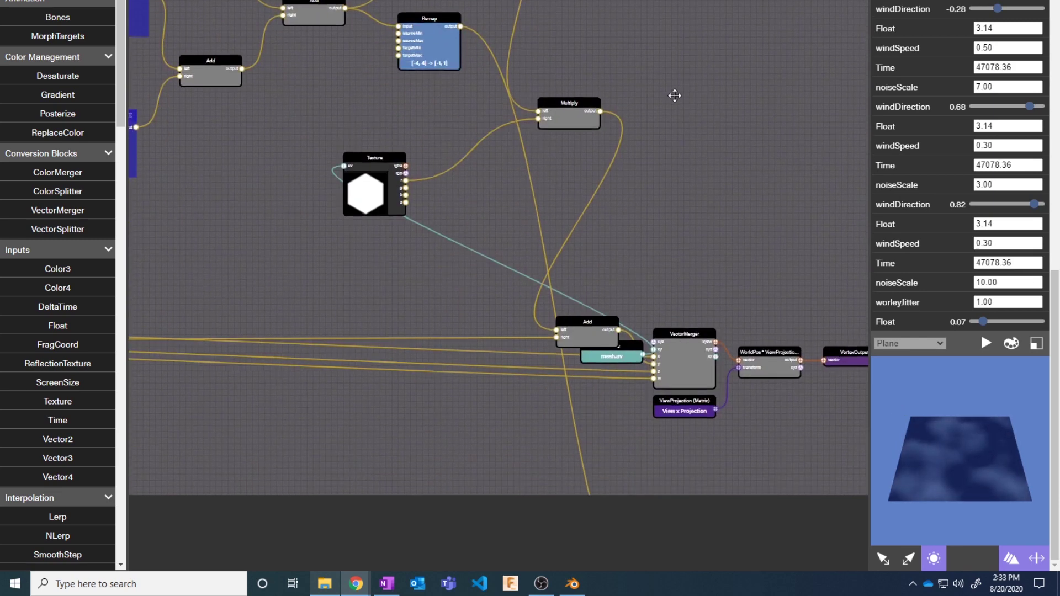
left_click_drag(589, 307, 430, 265)
left_click_drag(615, 327, 276, 154)
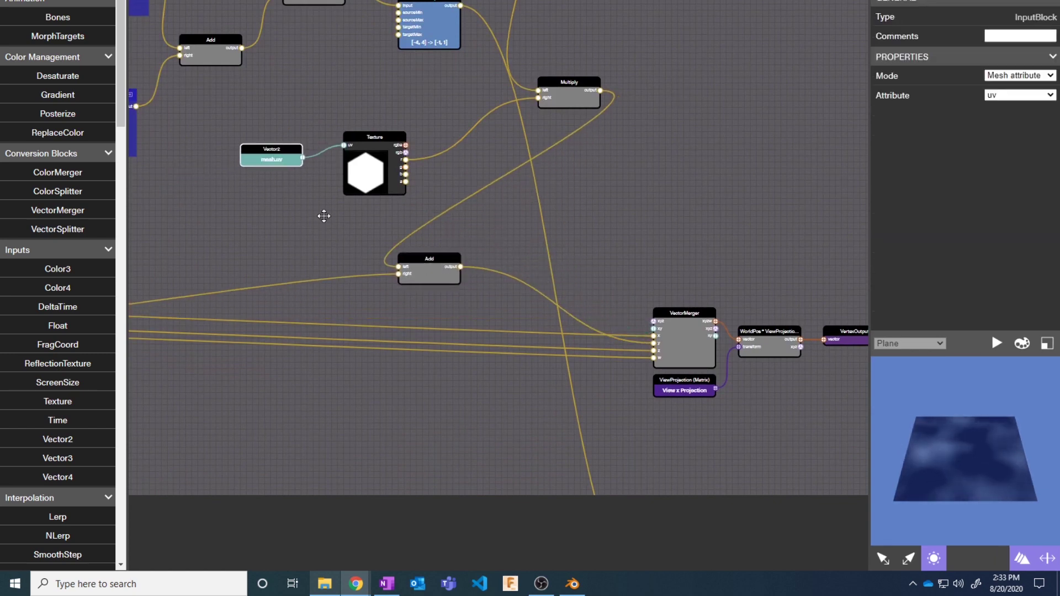
Step: Inspect the From and To ranges of the Remap block that feeds the waterColor gradient
left_click_drag(558, 242, 583, 249)
scroll(565, 455, "down", 3)
scroll(440, 33, "up", 2)
left_click_drag(440, 34, 375, 235)
scroll(376, 235, "up", 3)
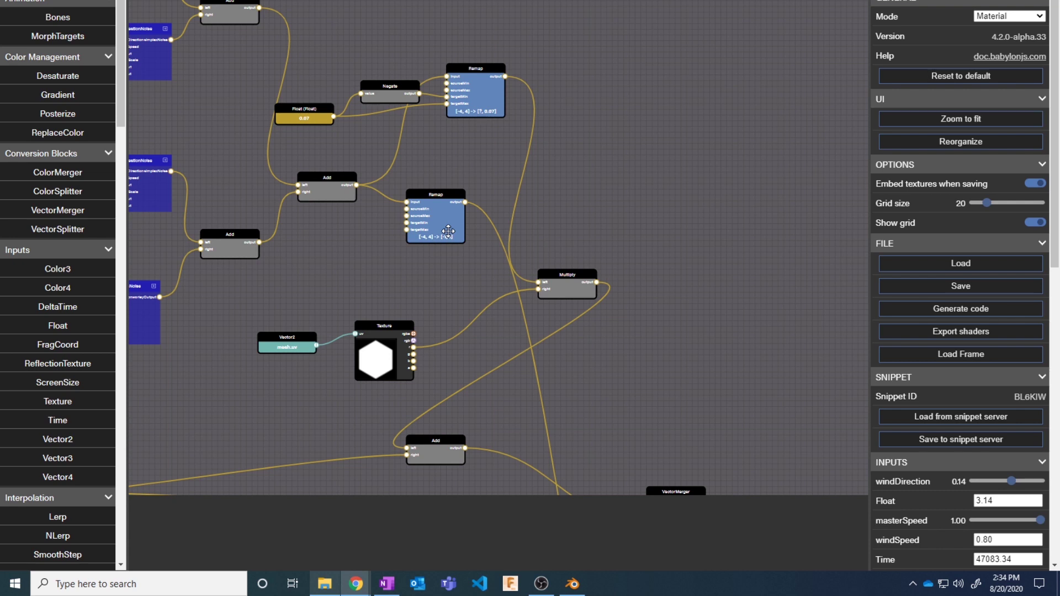
left_click(420, 191)
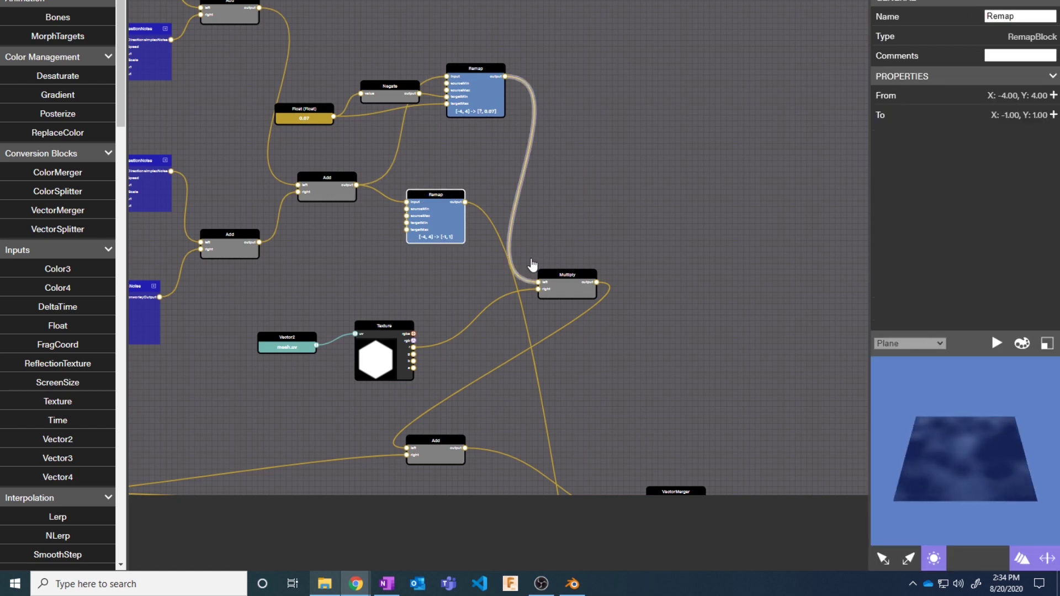
Step: Inspect the waterColor frame and the color steps of its Gradient block
left_click_drag(681, 452, 551, 24)
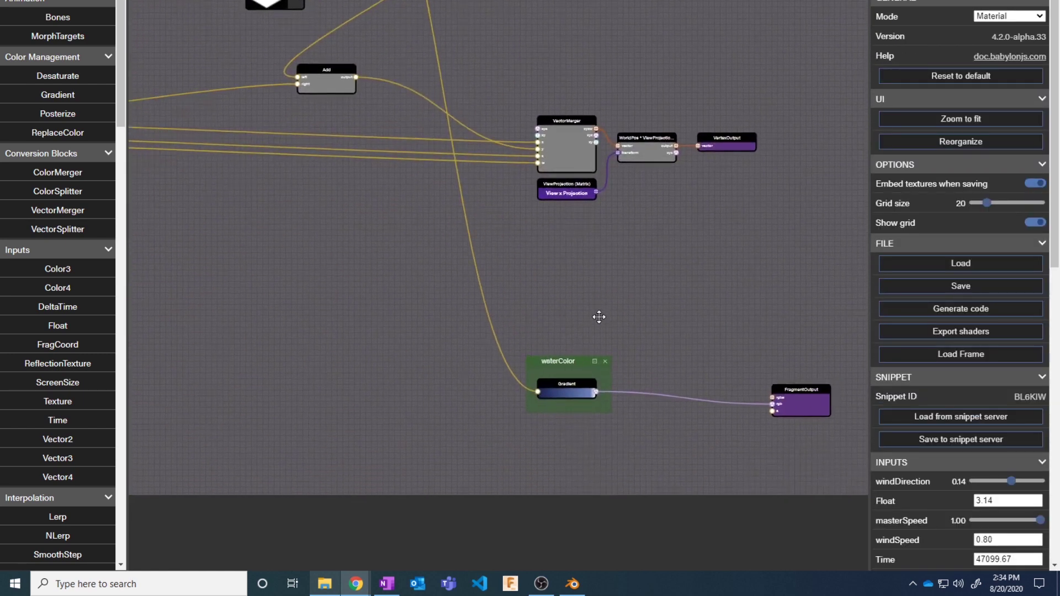
left_click(562, 363)
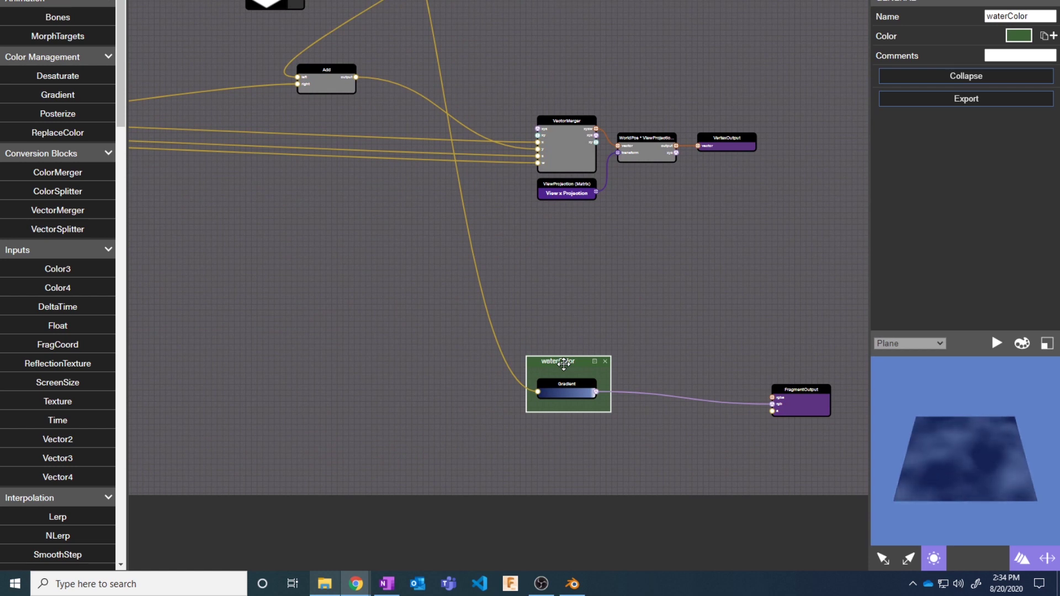
left_click(574, 383)
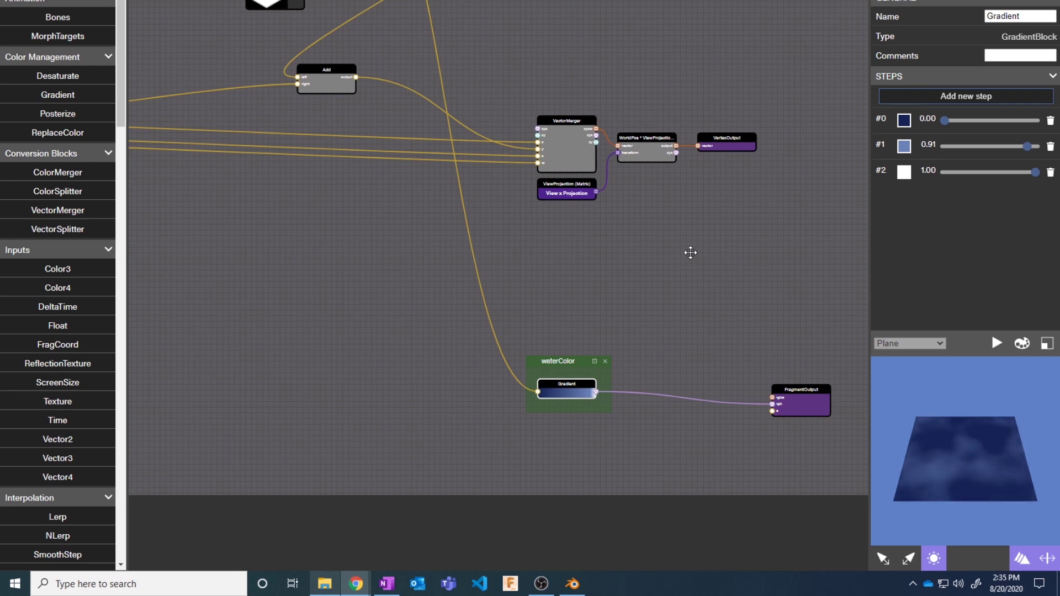
Step: Inspect the From and To ranges of the Remap block fed by the Float and Negate blocks
left_click_drag(690, 252, 810, 447)
left_click_drag(298, 247, 669, 402)
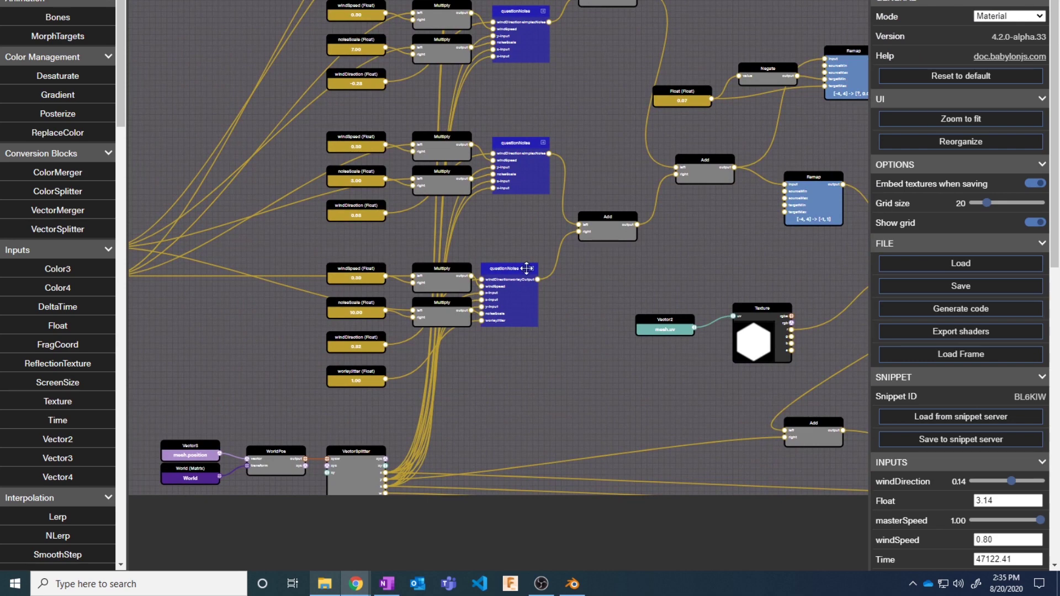
left_click_drag(637, 269, 324, 360)
scroll(324, 360, "up", 5)
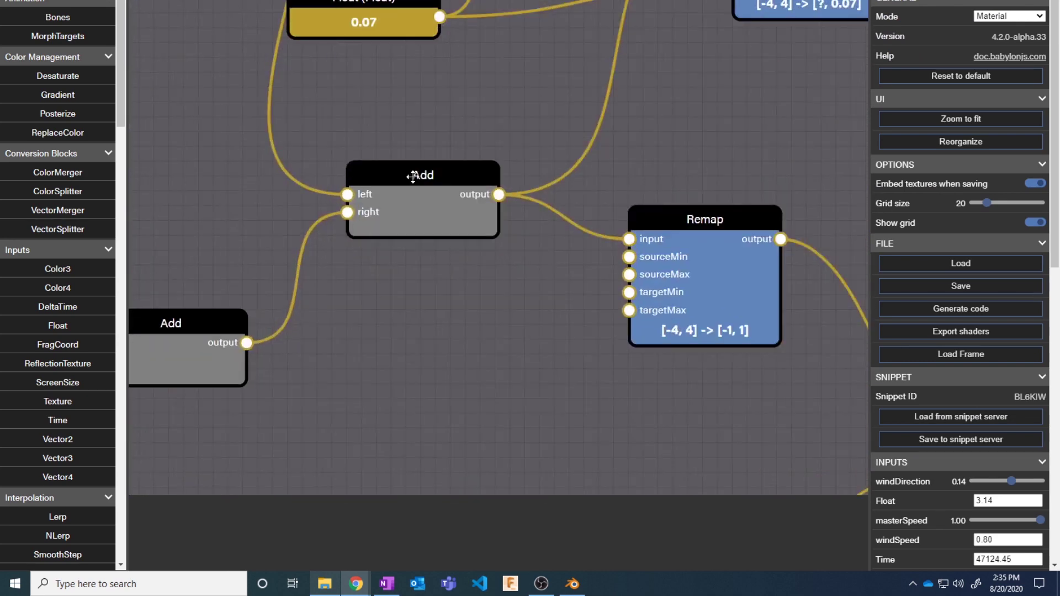
left_click_drag(503, 290, 384, 439)
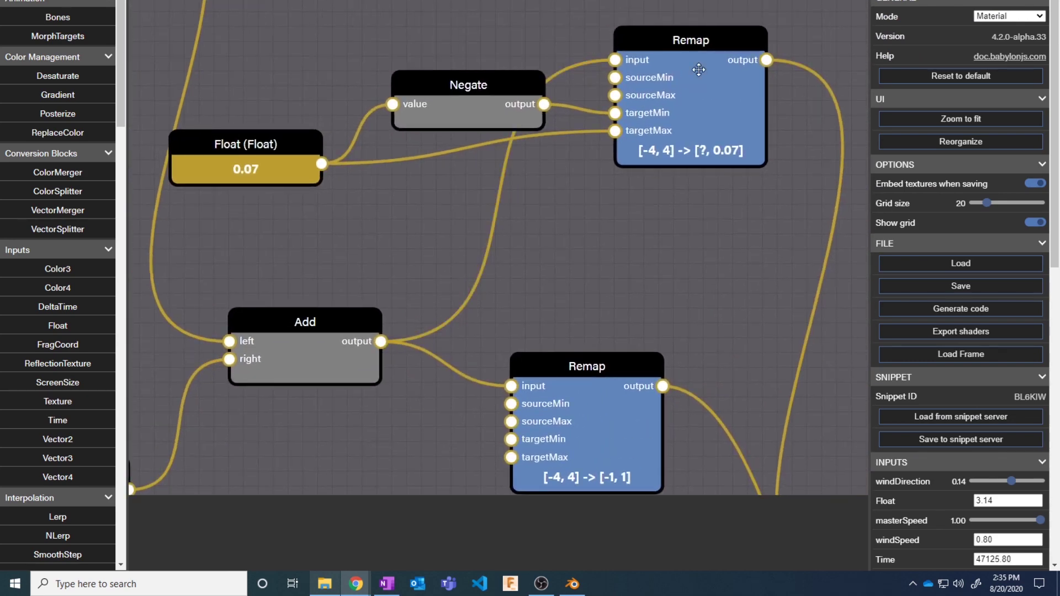
left_click(702, 41)
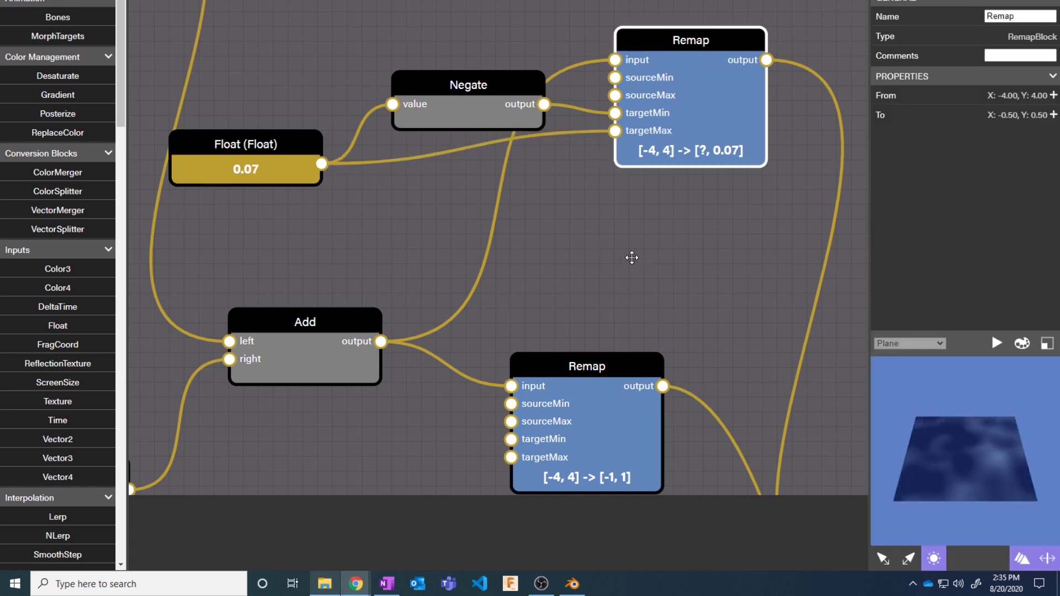
Step: Inspect the Multiply block after the Remap blocks and the properties of the Texture block feeding it
scroll(632, 255, "down", 5)
left_click_drag(631, 258, 572, 78)
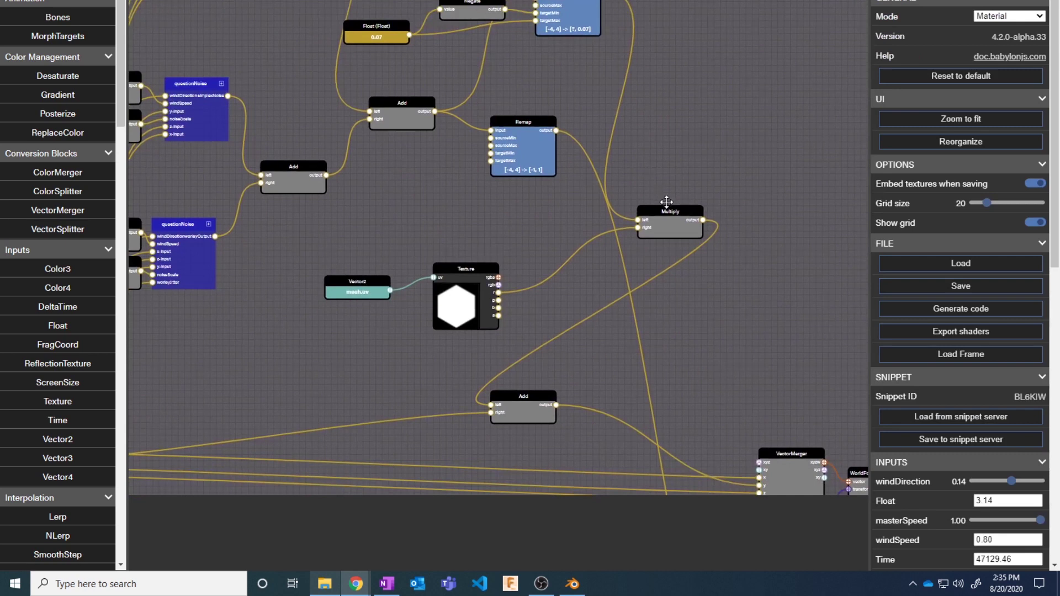
left_click(666, 201)
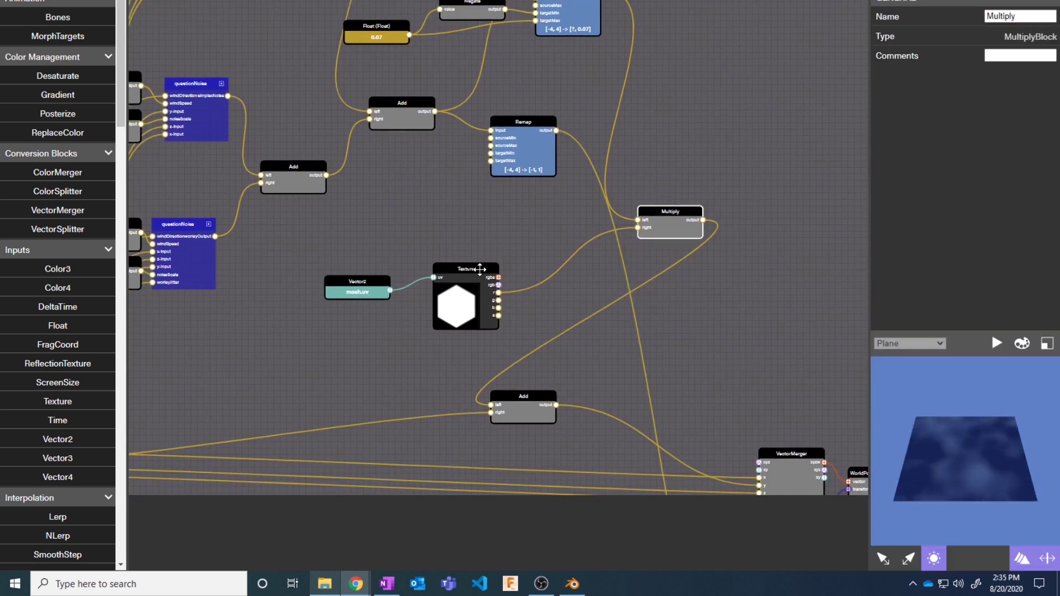
left_click(479, 270)
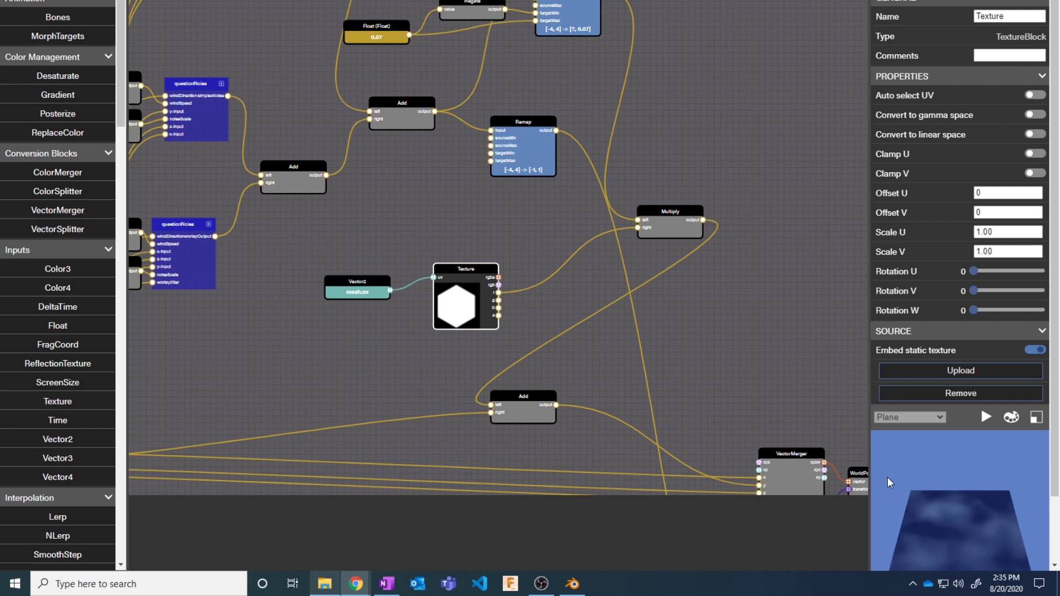
scroll(932, 454, "down", 2)
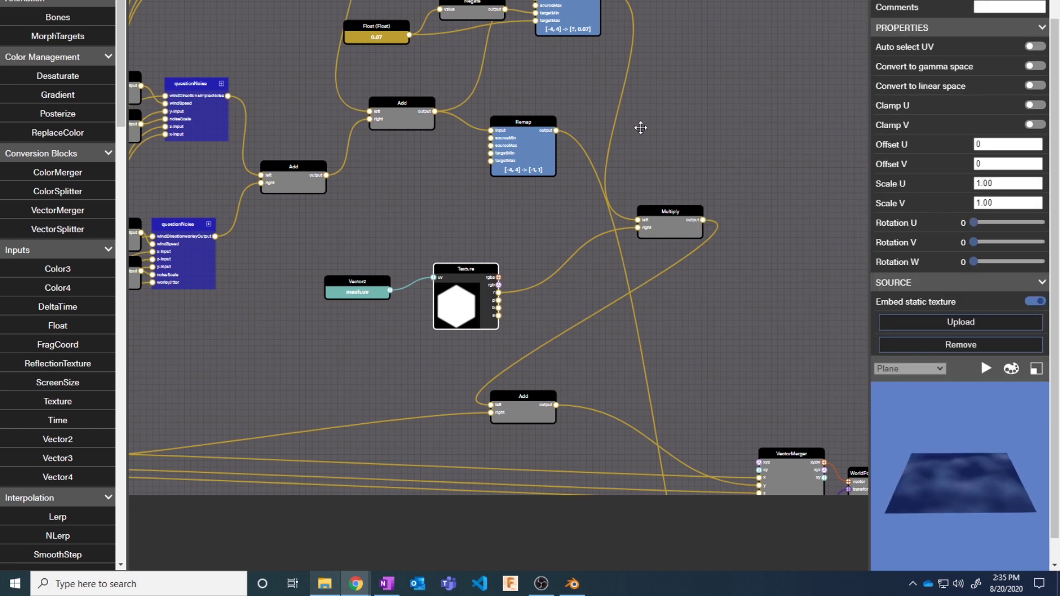
Step: Raise the Float that feeds the Negate block to 0.50 and examine the displaced preview plane from low and high angles
left_click(379, 25)
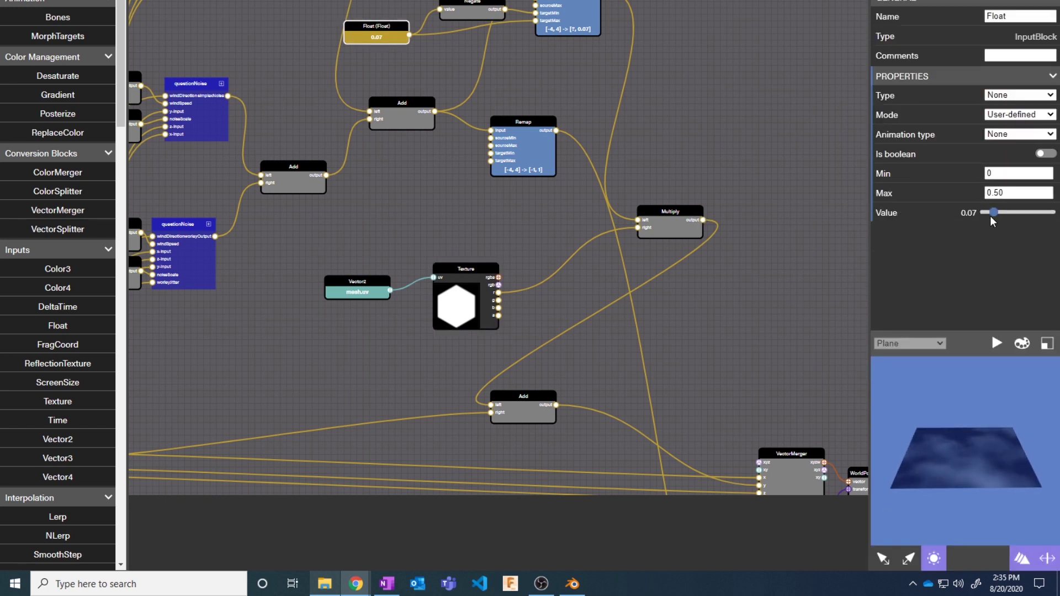
left_click_drag(992, 219, 1047, 219)
left_click_drag(978, 436, 993, 388)
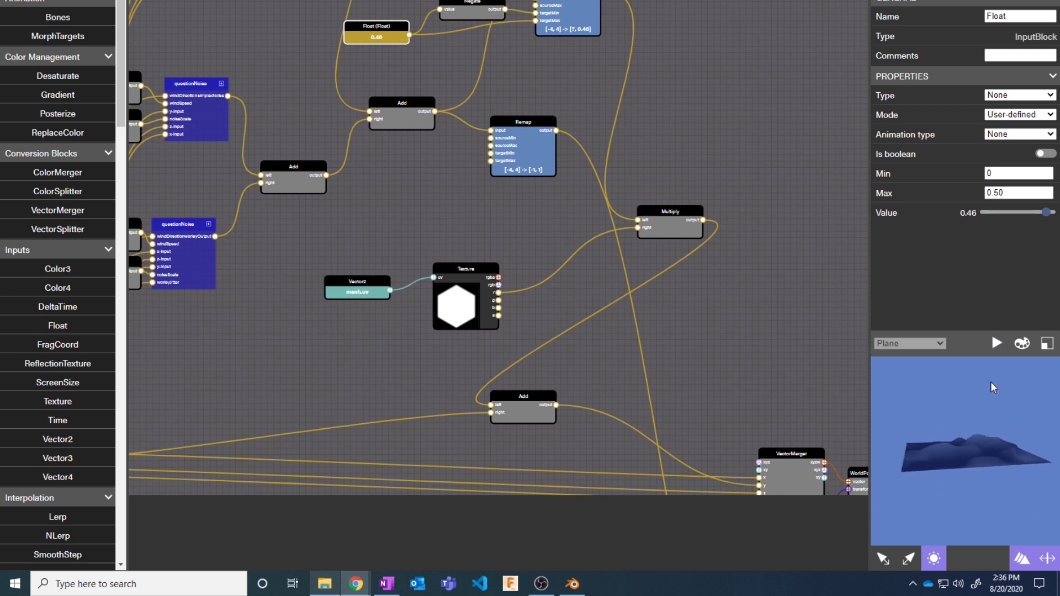
left_click_drag(1046, 212, 1056, 219)
left_click_drag(988, 453, 982, 483)
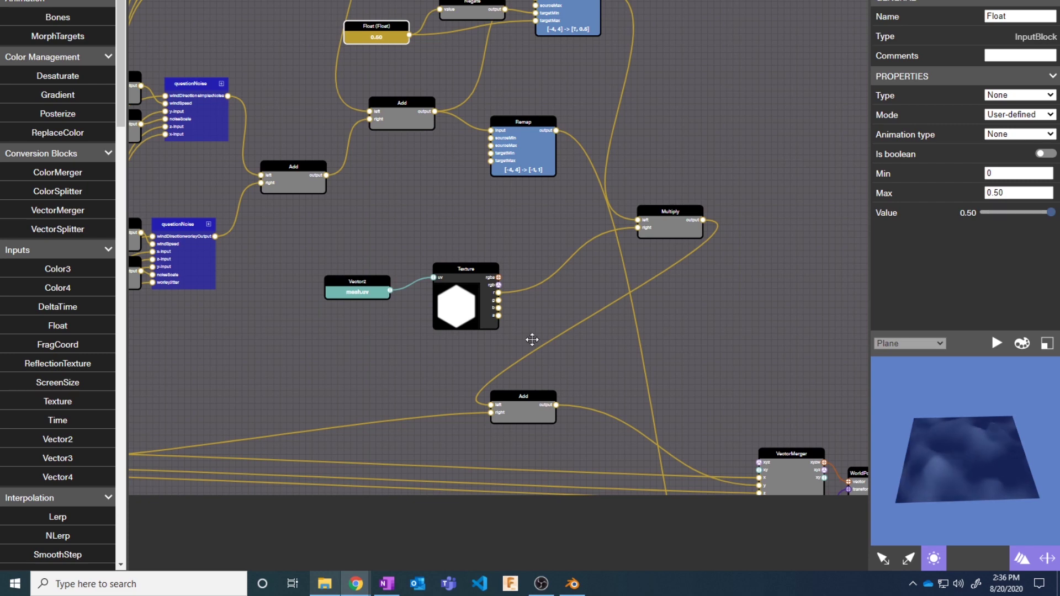
Step: Select the Float block before Negate and reposition the node editor window so the playground's hex tiles show beside it
left_click_drag(704, 348, 742, 373)
scroll(640, 293, "down", 4)
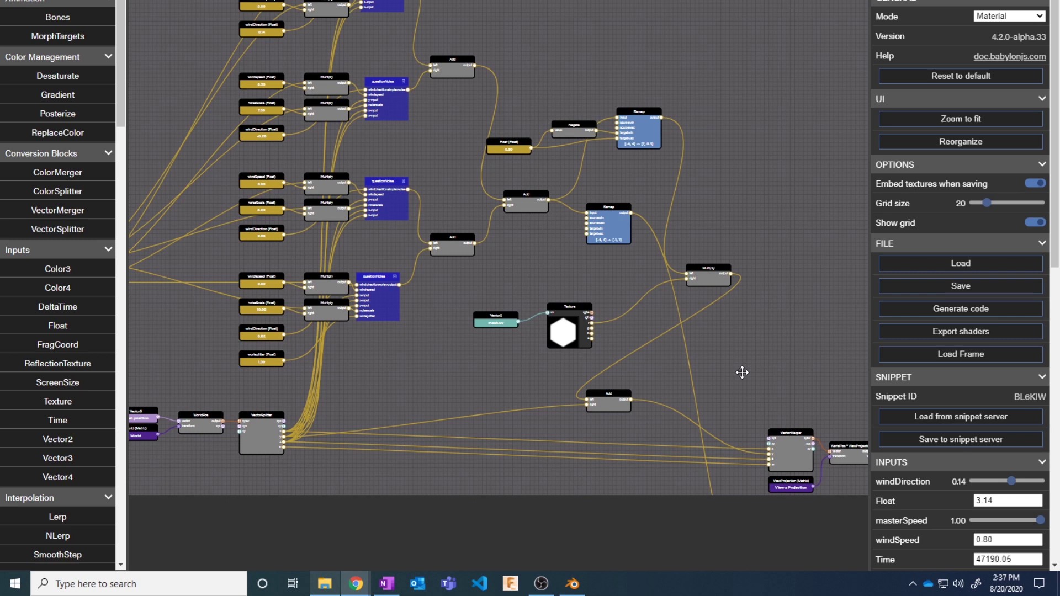
left_click(506, 145)
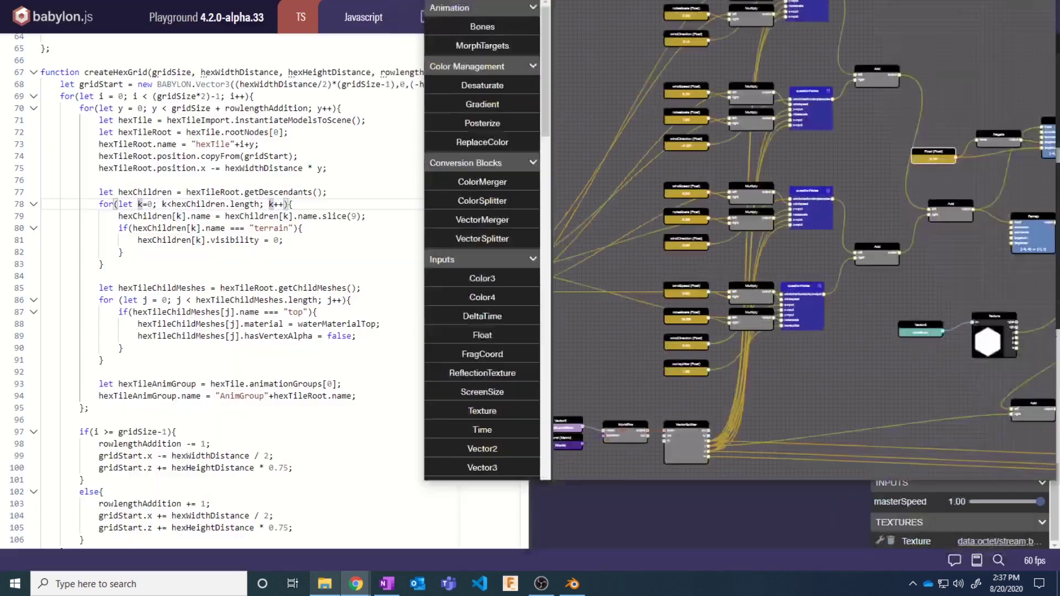
left_click_drag(749, 241, 202, 110)
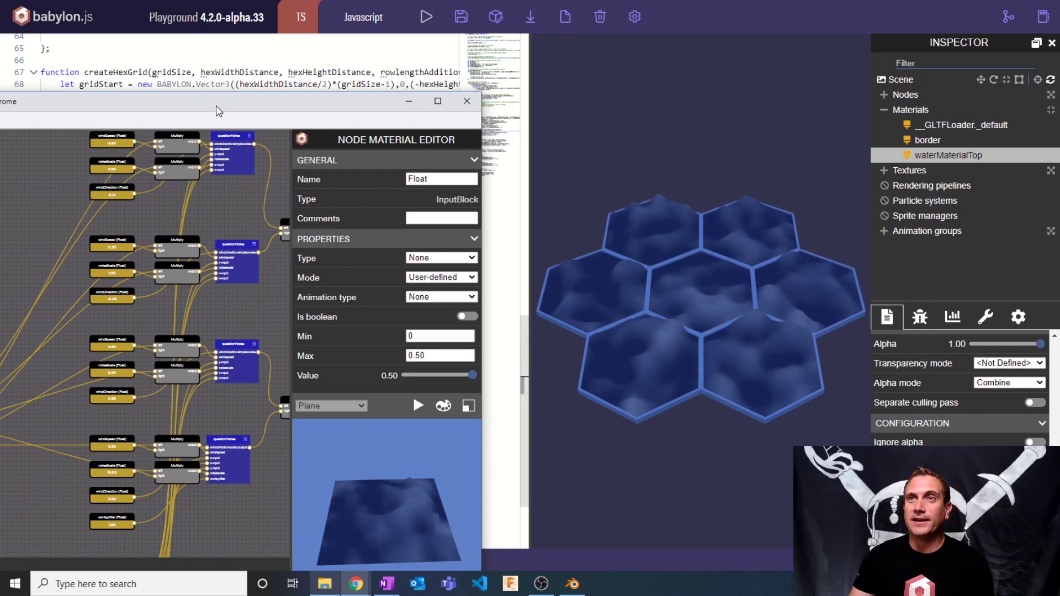
left_click_drag(216, 111, 413, 18)
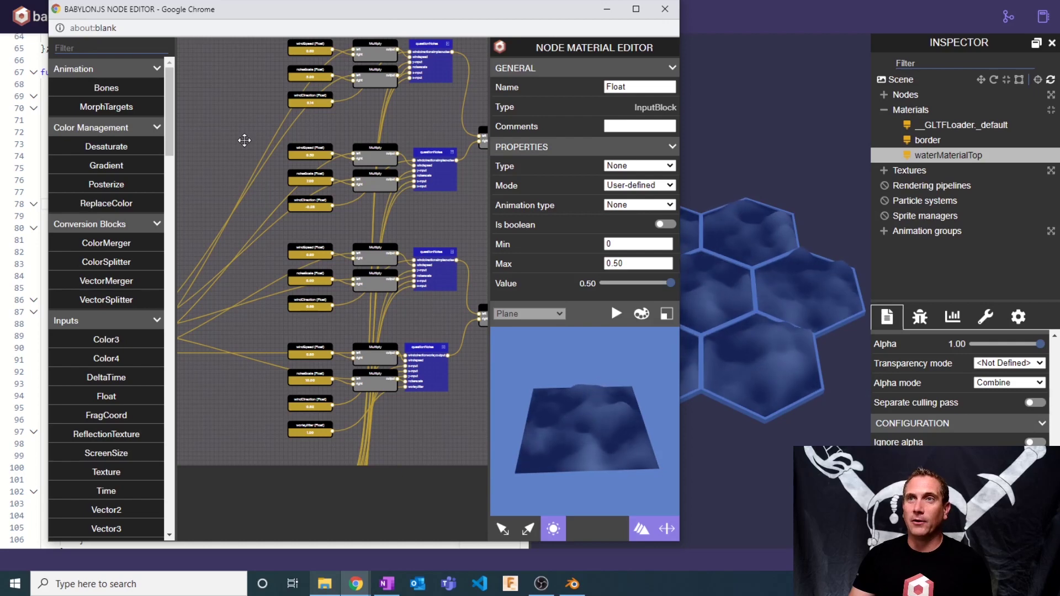
Step: Set the Float that feeds the Negate block to 0.07
left_click_drag(245, 141, 312, 264)
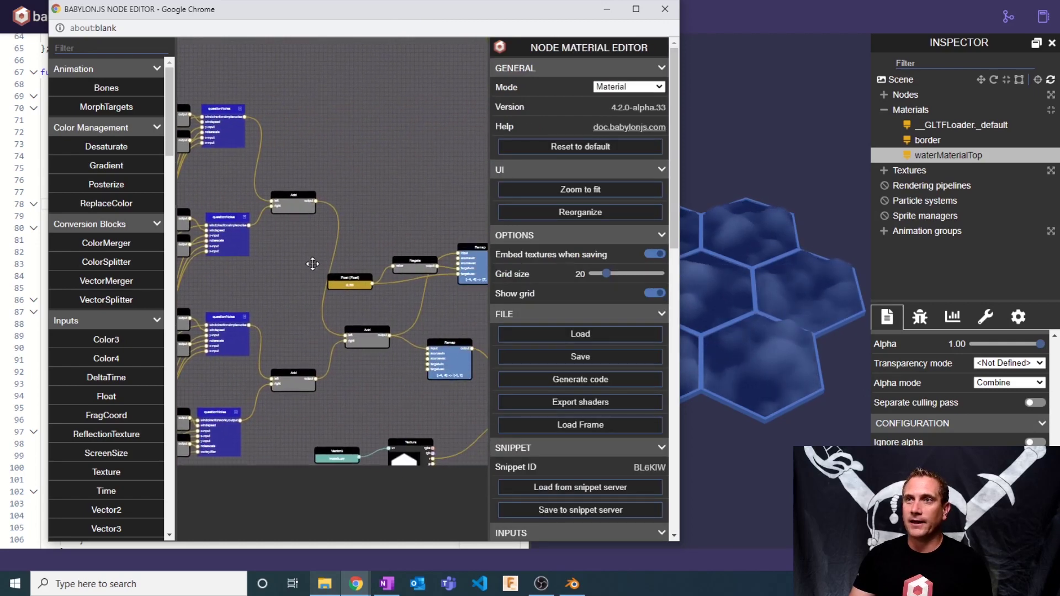
left_click(350, 281)
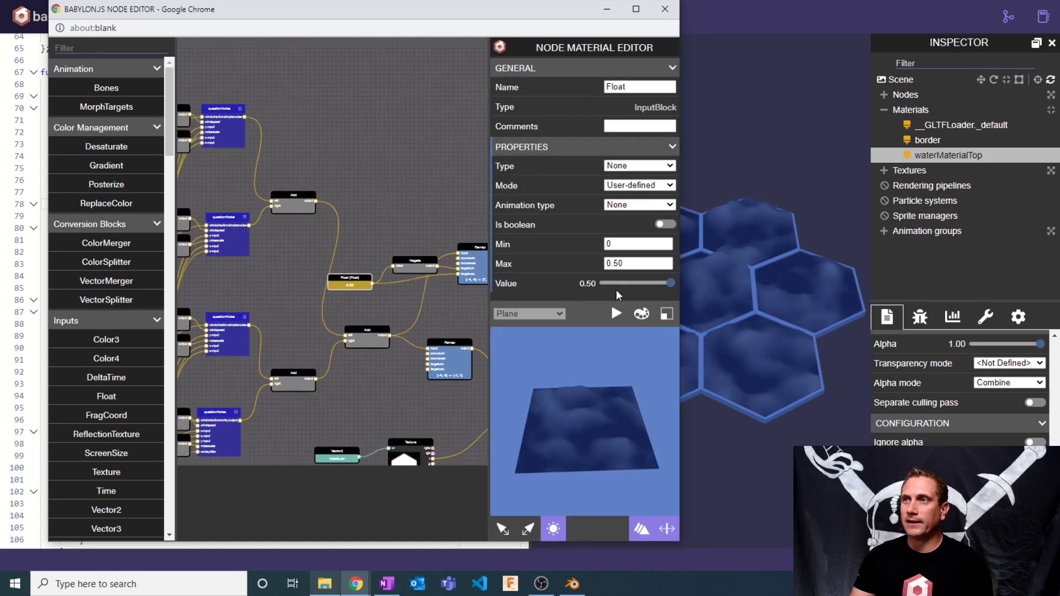
left_click_drag(670, 282, 613, 283)
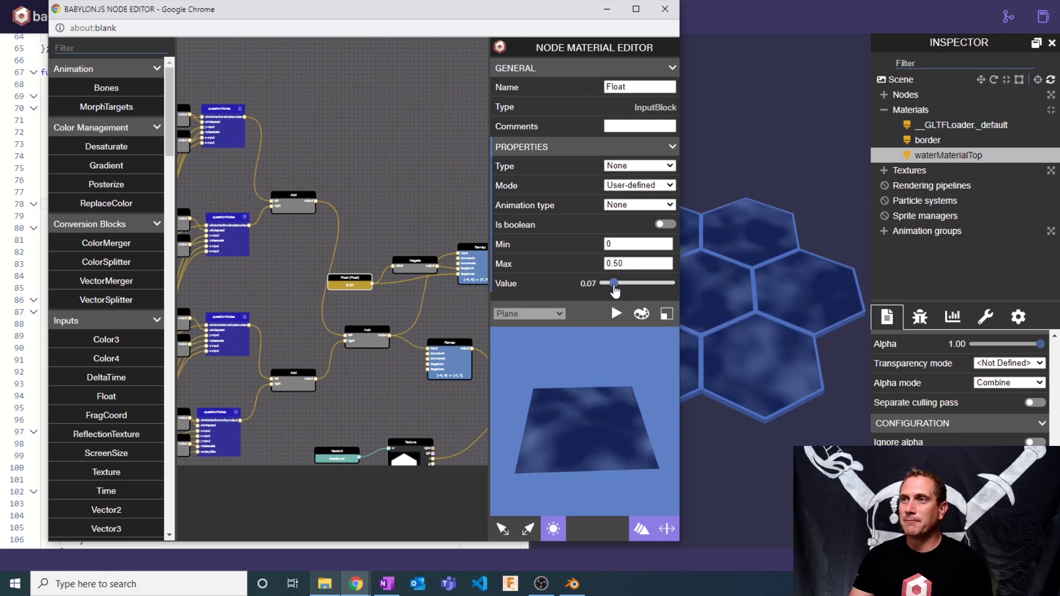
Step: Switch to the playground scene and examine the hex tiles' water surface from a near-horizontal angle and from above
left_click(731, 124)
left_click_drag(763, 183, 763, 138)
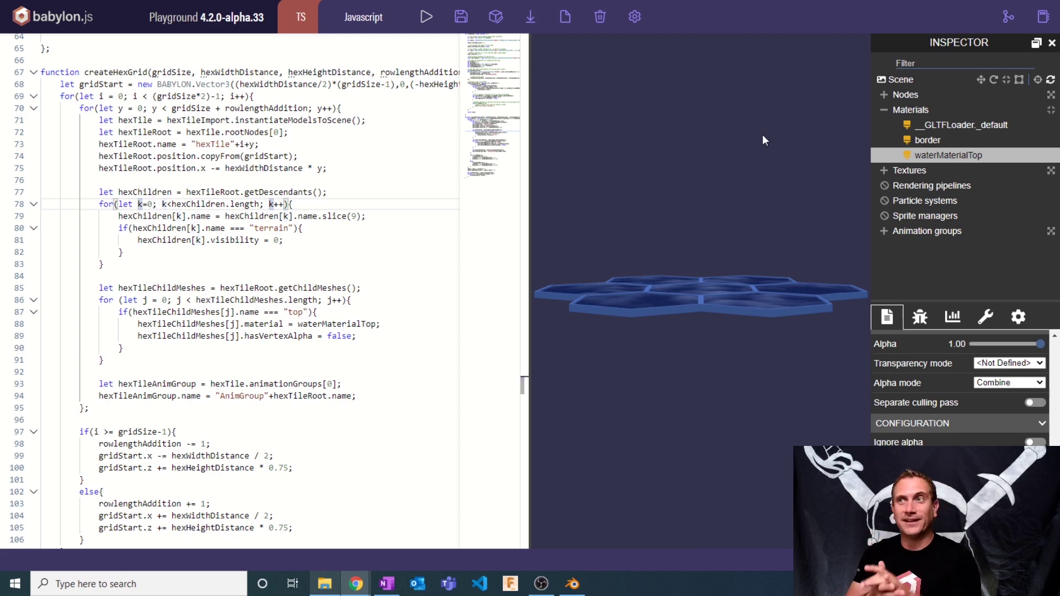
left_click_drag(763, 149, 740, 207)
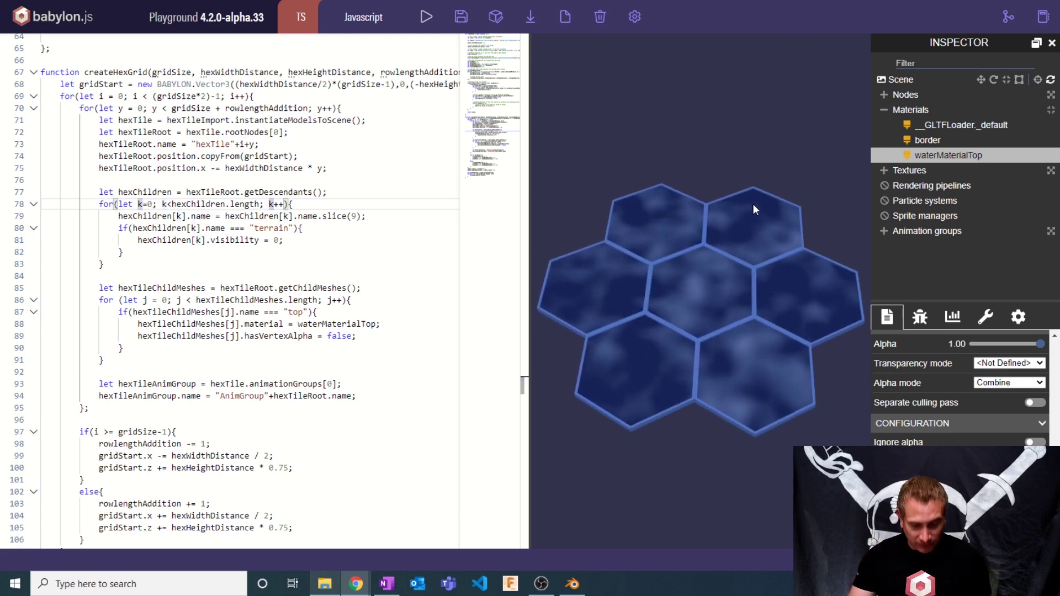